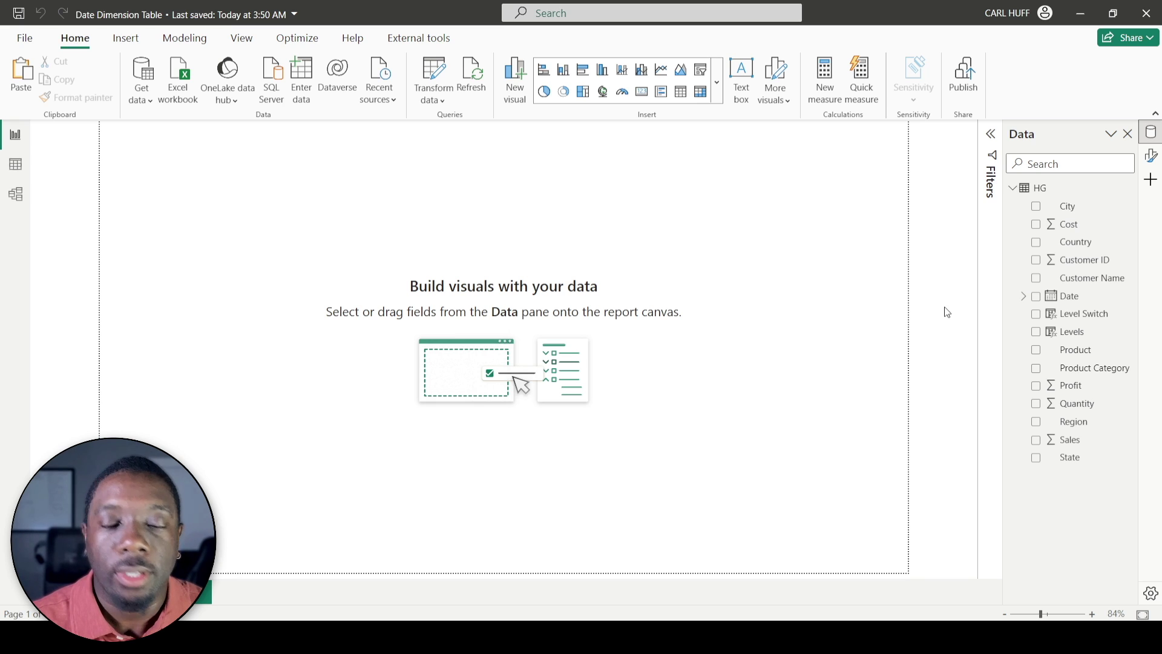
# Step: Show the HG table's data and sort its Date column in ascending order
pyautogui.click(16, 172)
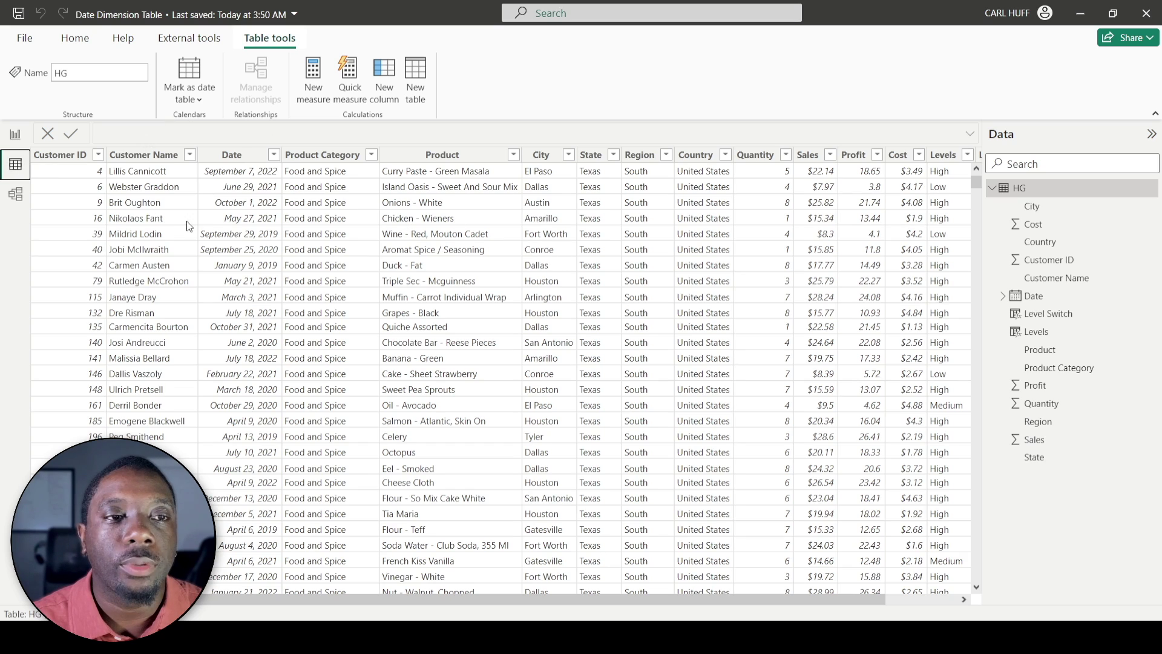
pyautogui.click(239, 156)
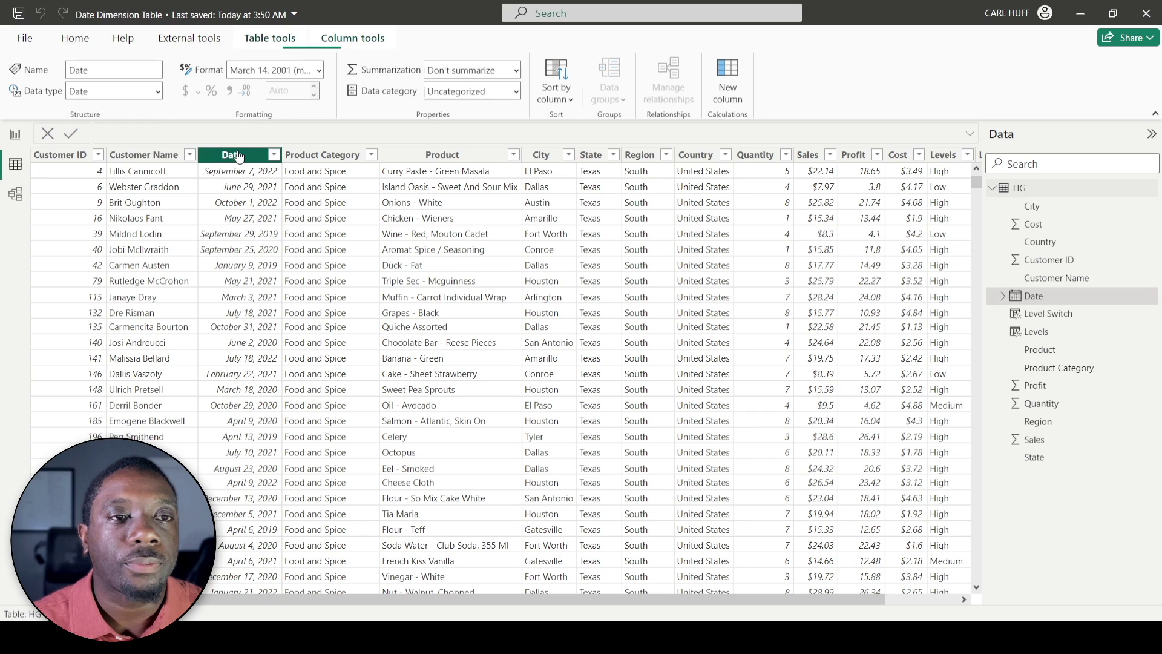
pyautogui.click(274, 155)
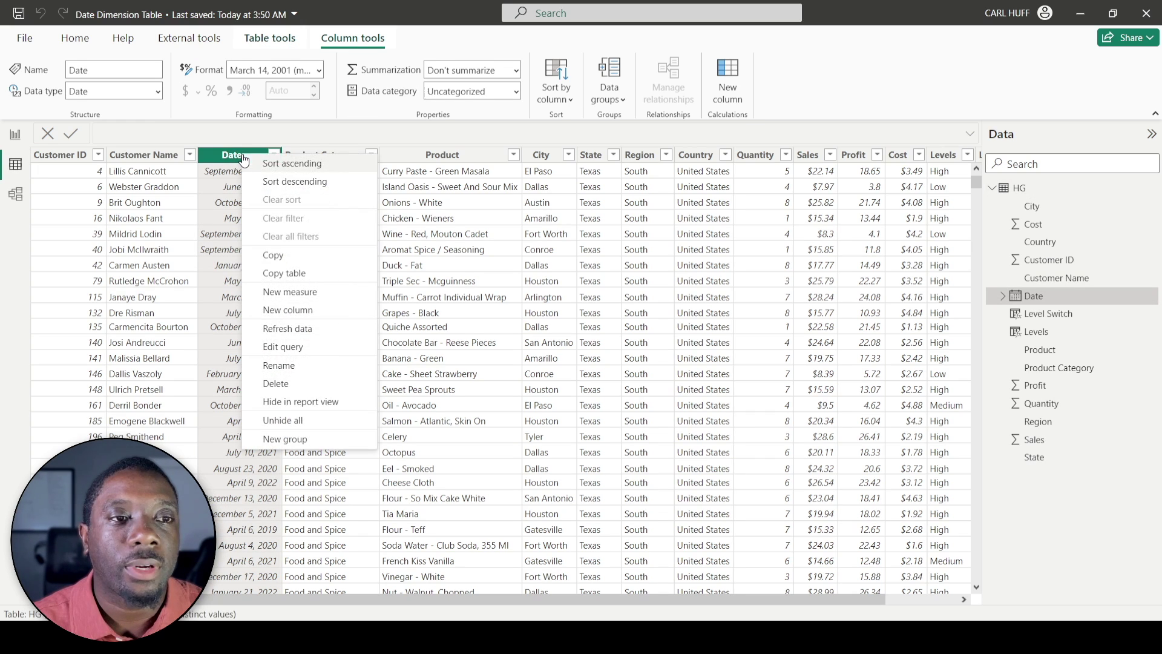
pyautogui.click(267, 162)
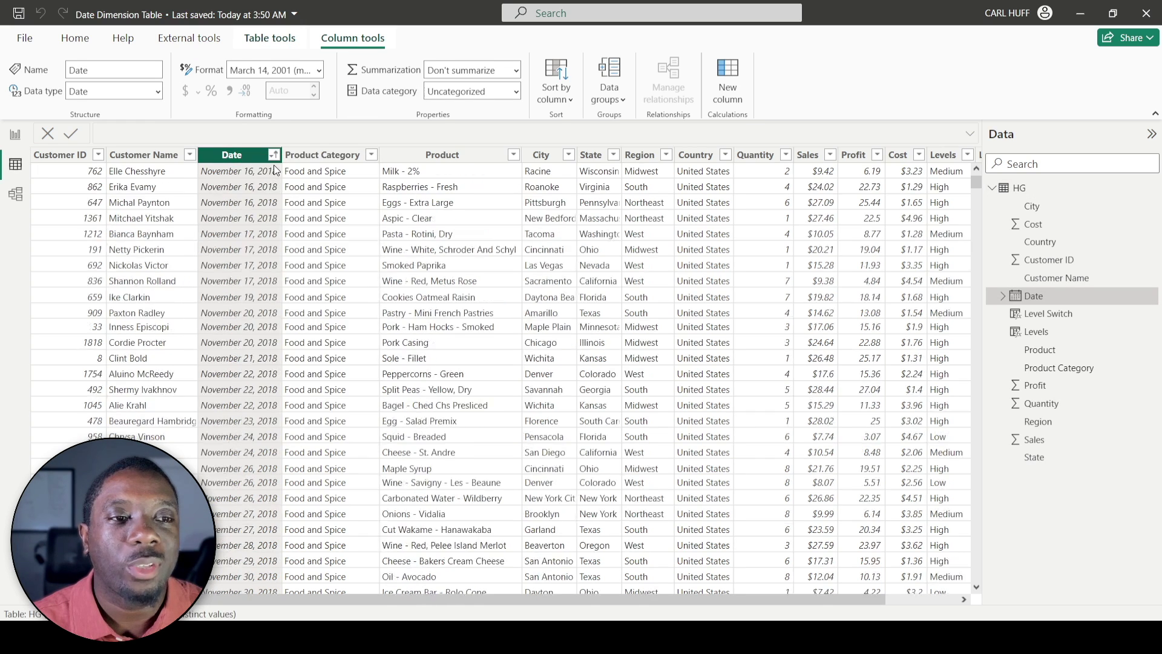
# Step: Check the latest dates in the HG table by sorting the Date column descending, and return it to ascending order
pyautogui.rightClick(224, 156)
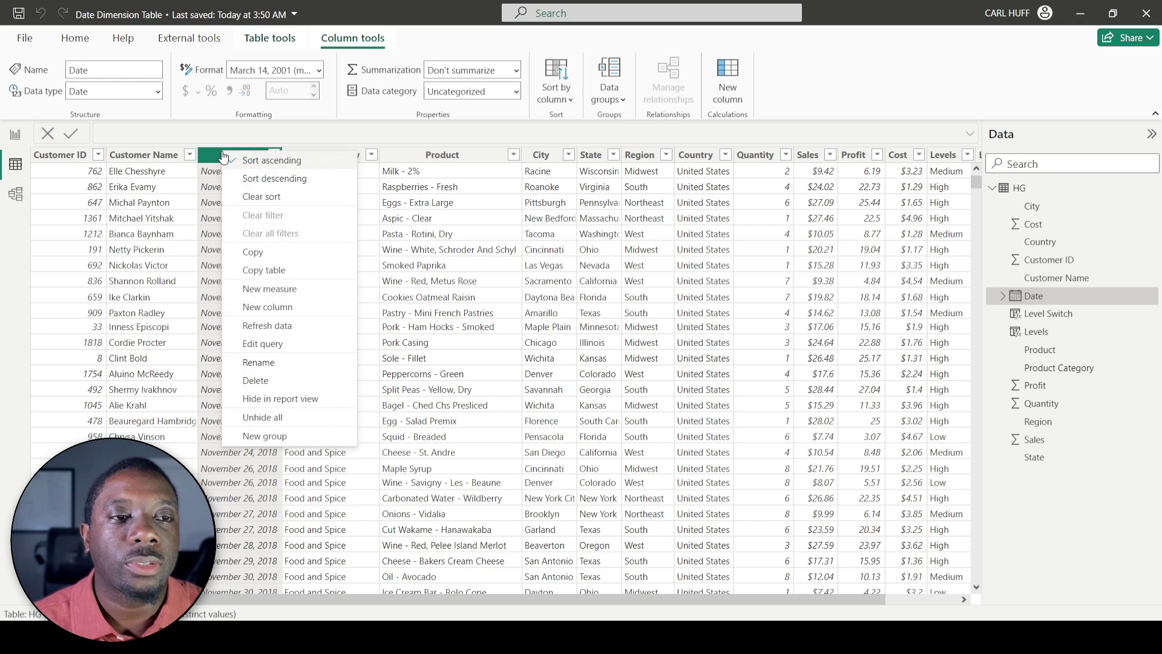
pyautogui.click(248, 180)
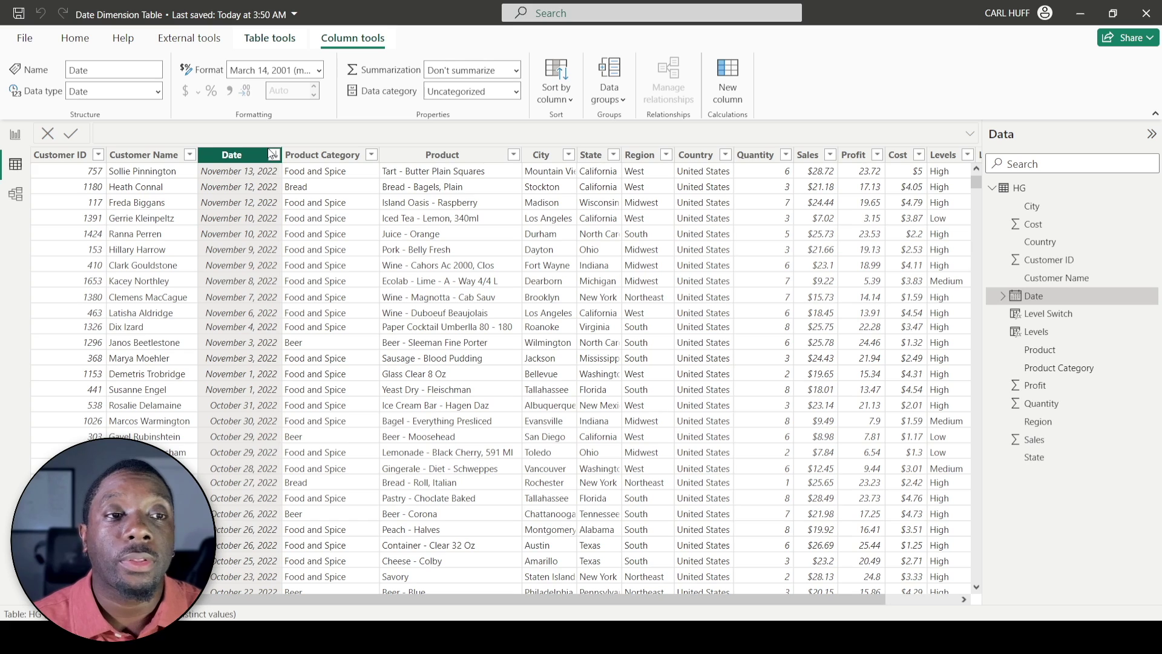
pyautogui.rightClick(240, 158)
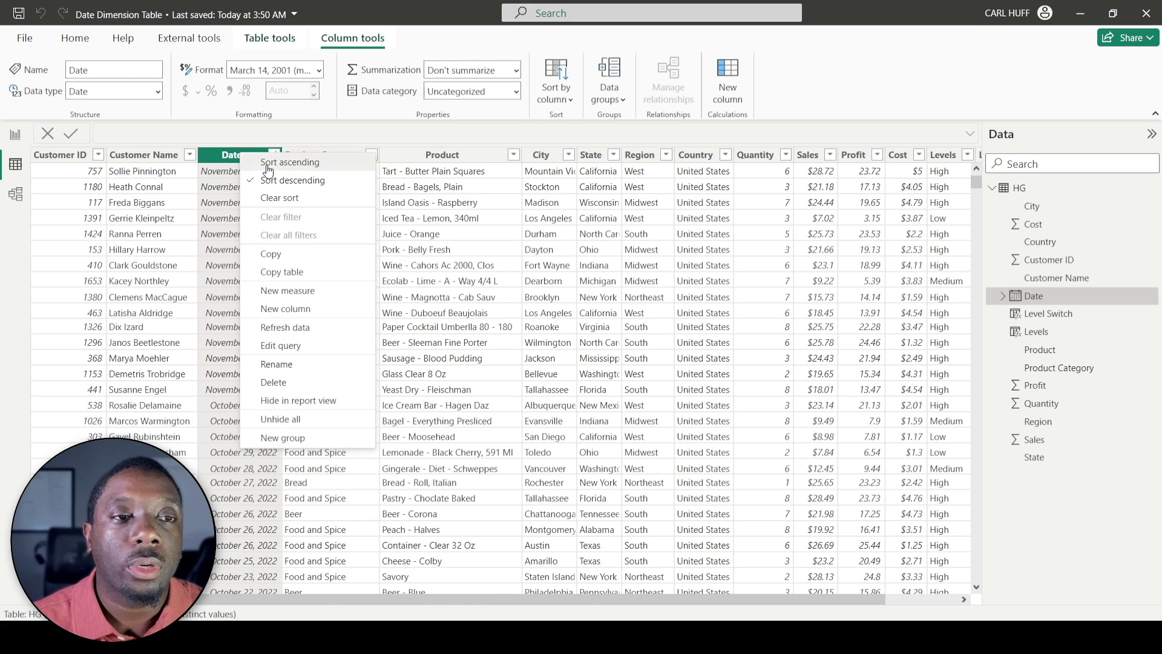
pyautogui.click(253, 165)
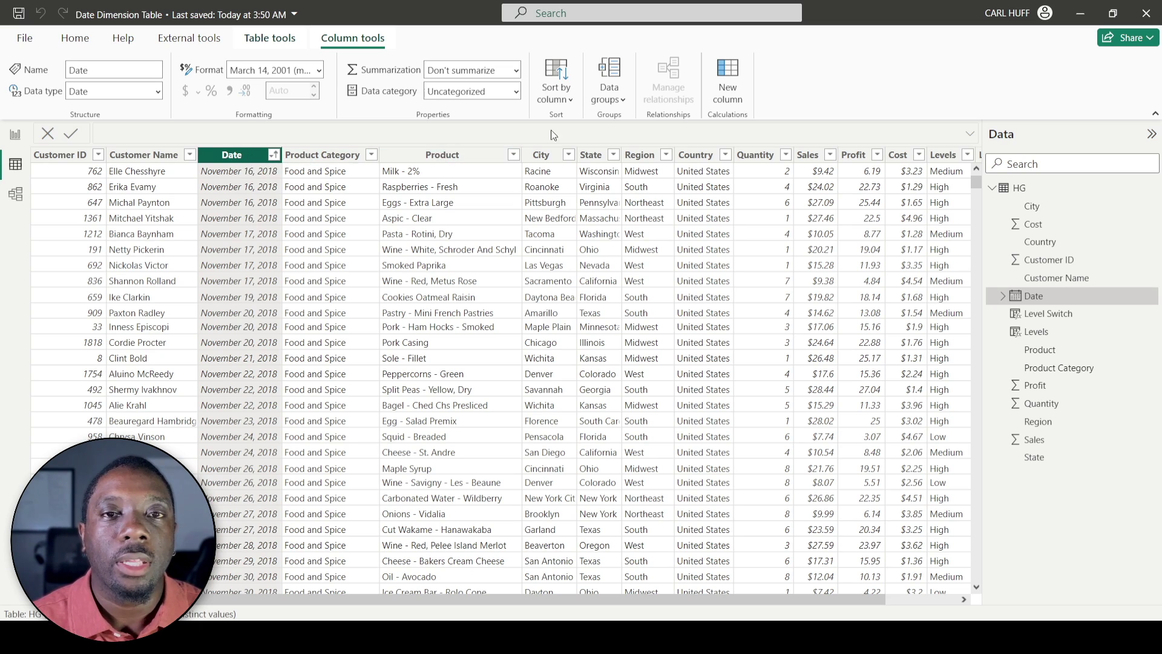
# Step: Create a calculated table named Date Dim with the formula Date Dim = CALENDARAUTO(12)
pyautogui.click(264, 46)
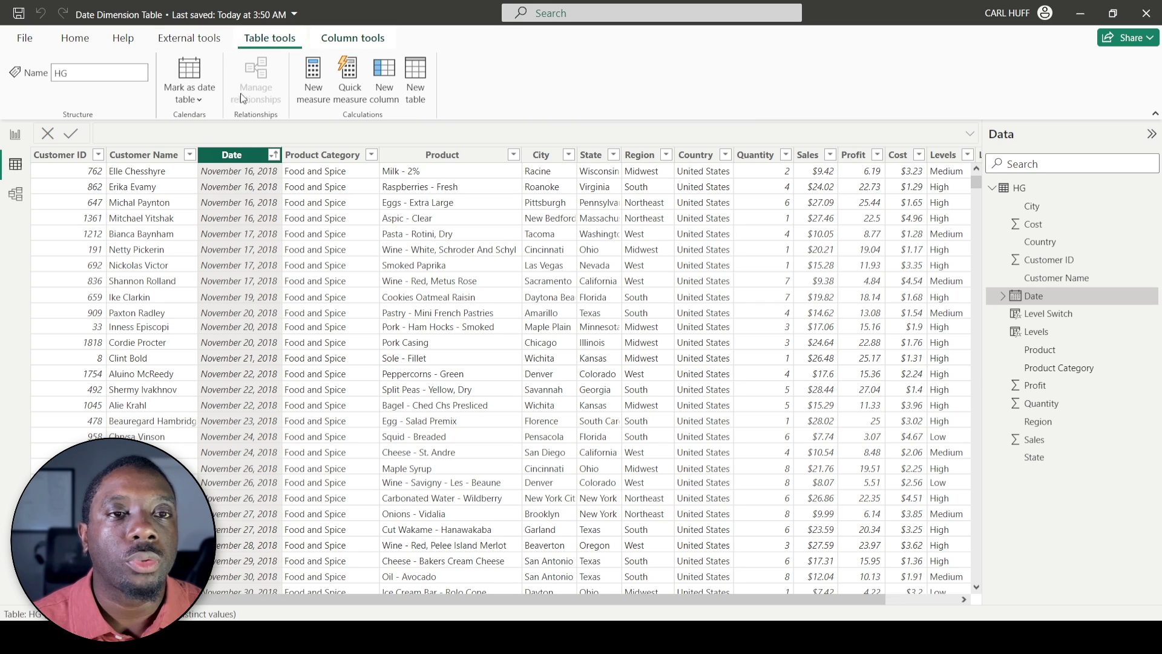
pyautogui.click(417, 102)
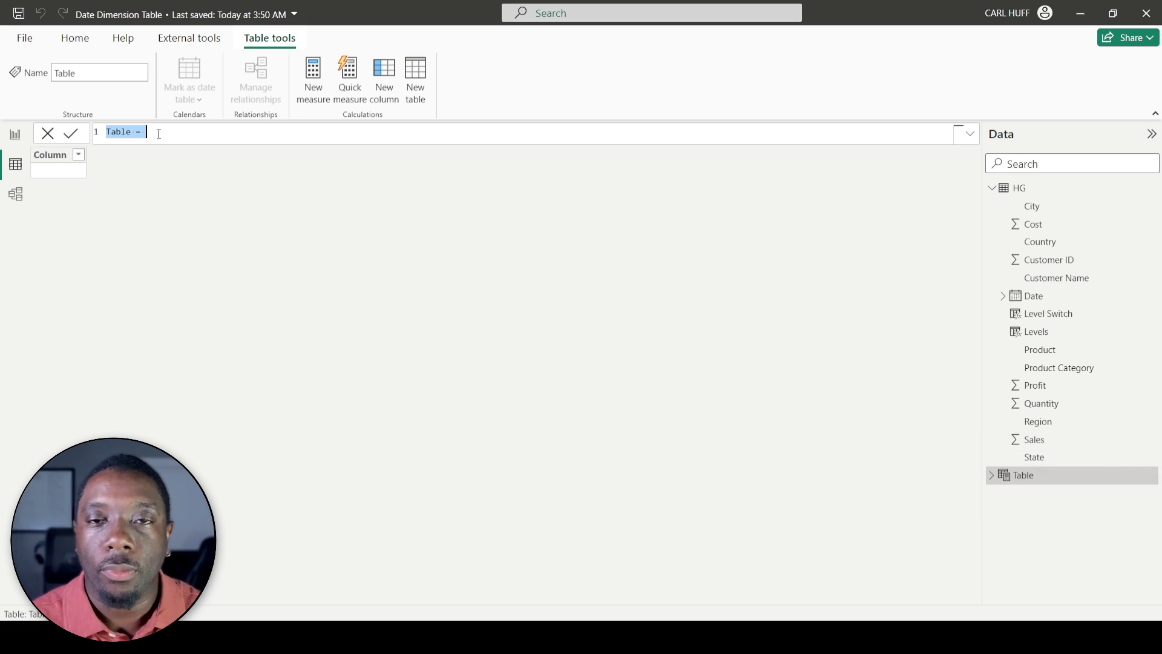
pyautogui.write('Date Dim =')
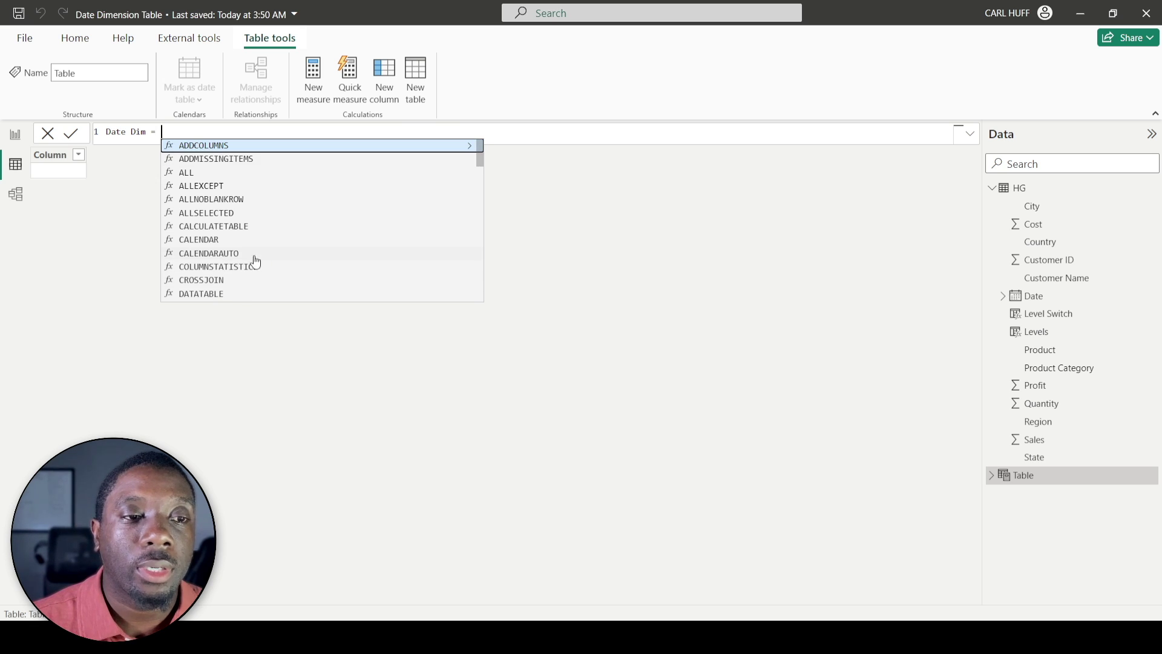
pyautogui.click(233, 256)
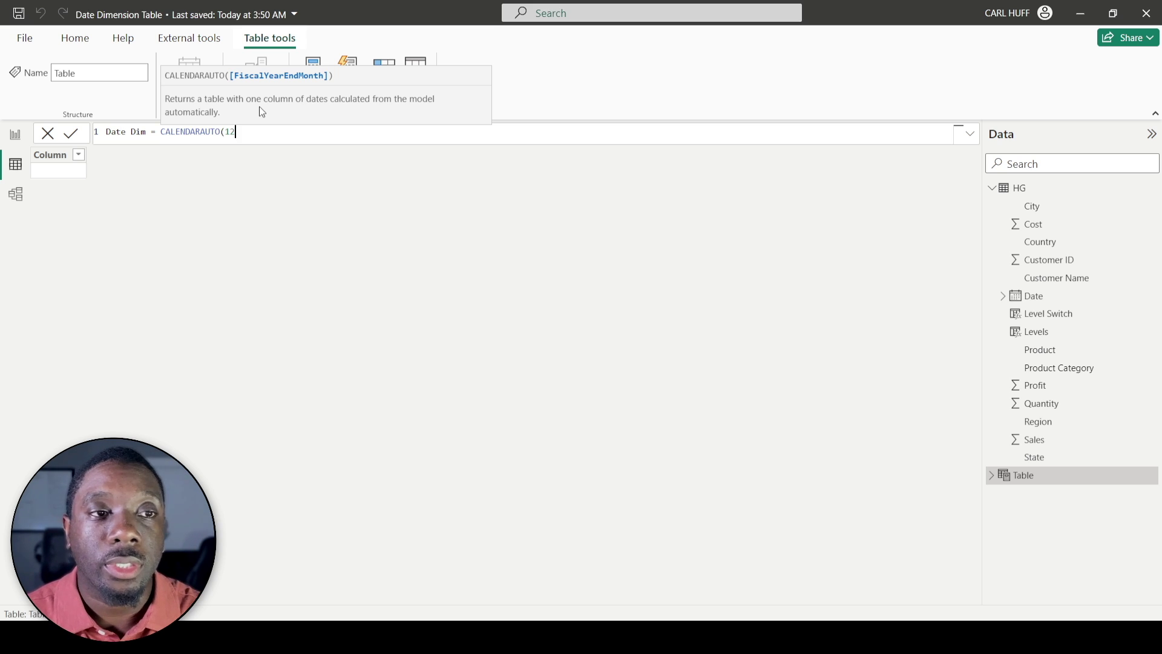
pyautogui.press('BackSpace')
pyautogui.write(')')
pyautogui.press('Return')
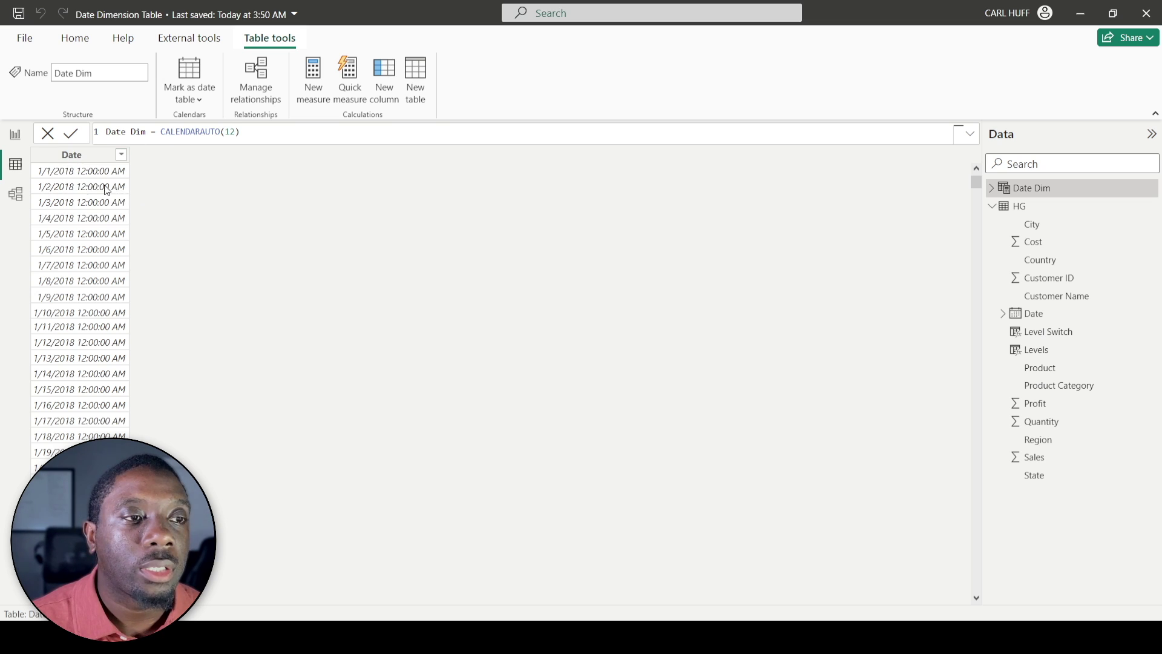
# Step: Check the date range of the Date Dim table by sorting its Date column descending, and finish with ascending order
pyautogui.click(71, 155)
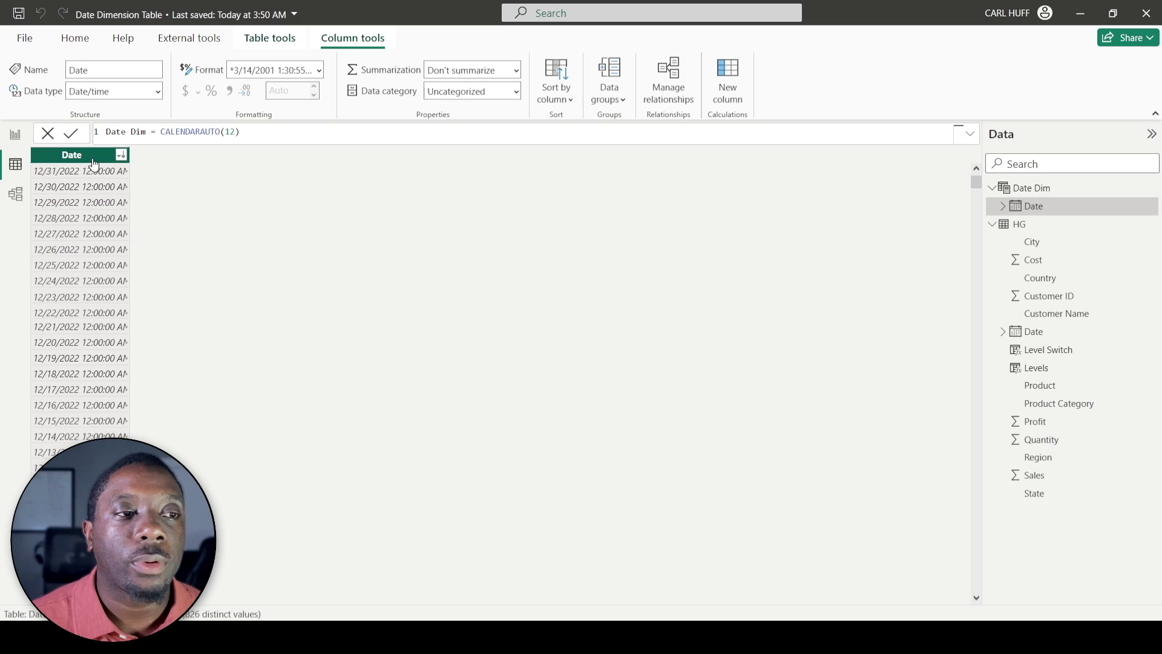
pyautogui.click(121, 154)
pyautogui.click(107, 164)
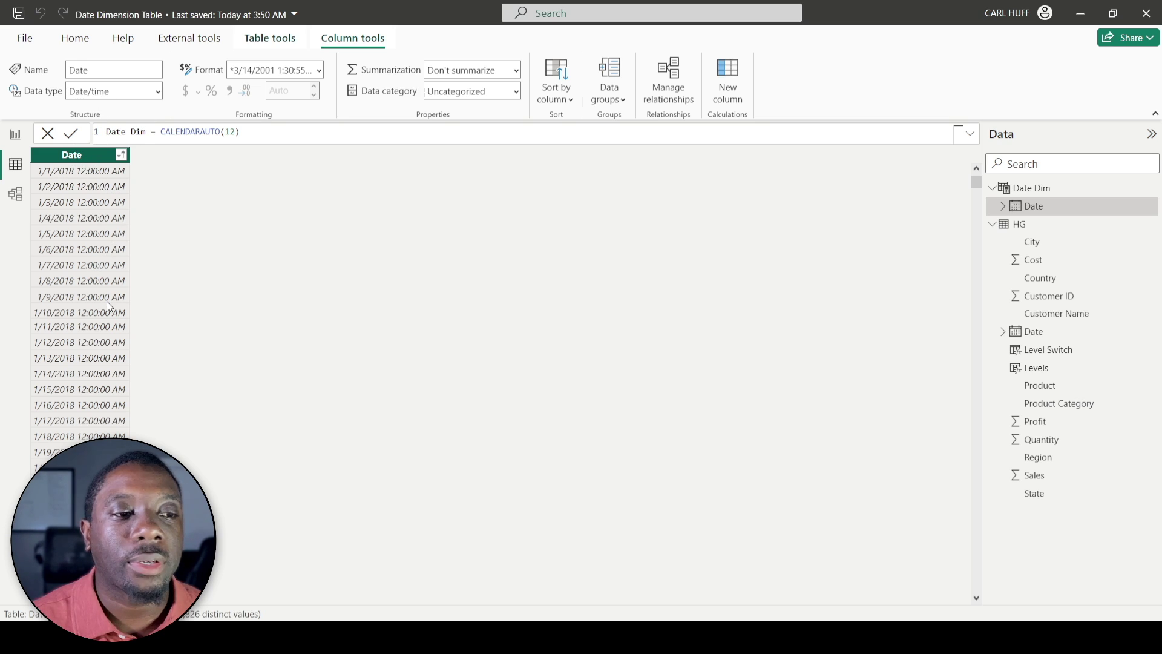
# Step: Set the Date Dim table's Date column to the Date data type with the format March 14, 2001 (mmmm d, yyyy)
pyautogui.click(158, 94)
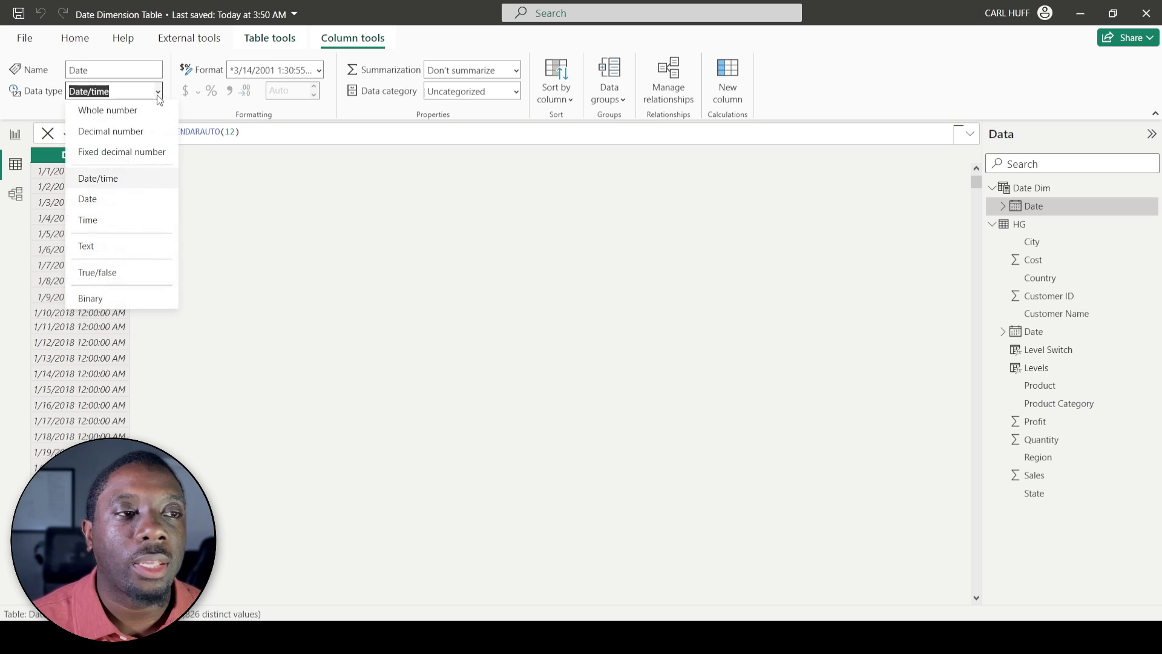
pyautogui.click(105, 205)
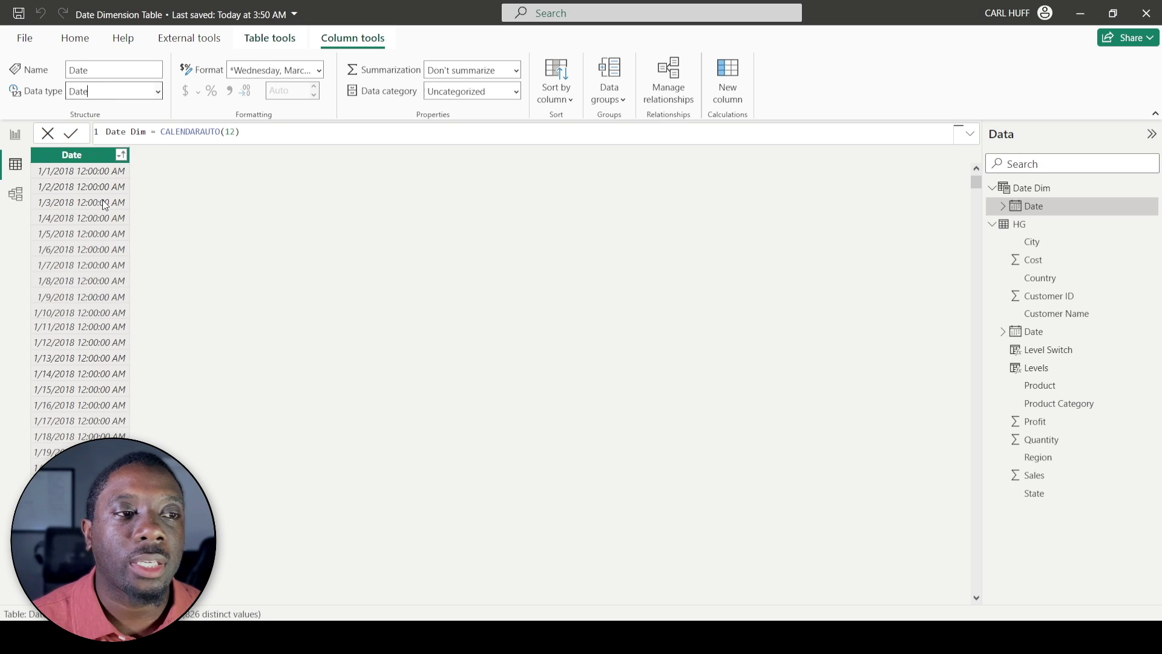
pyautogui.click(318, 70)
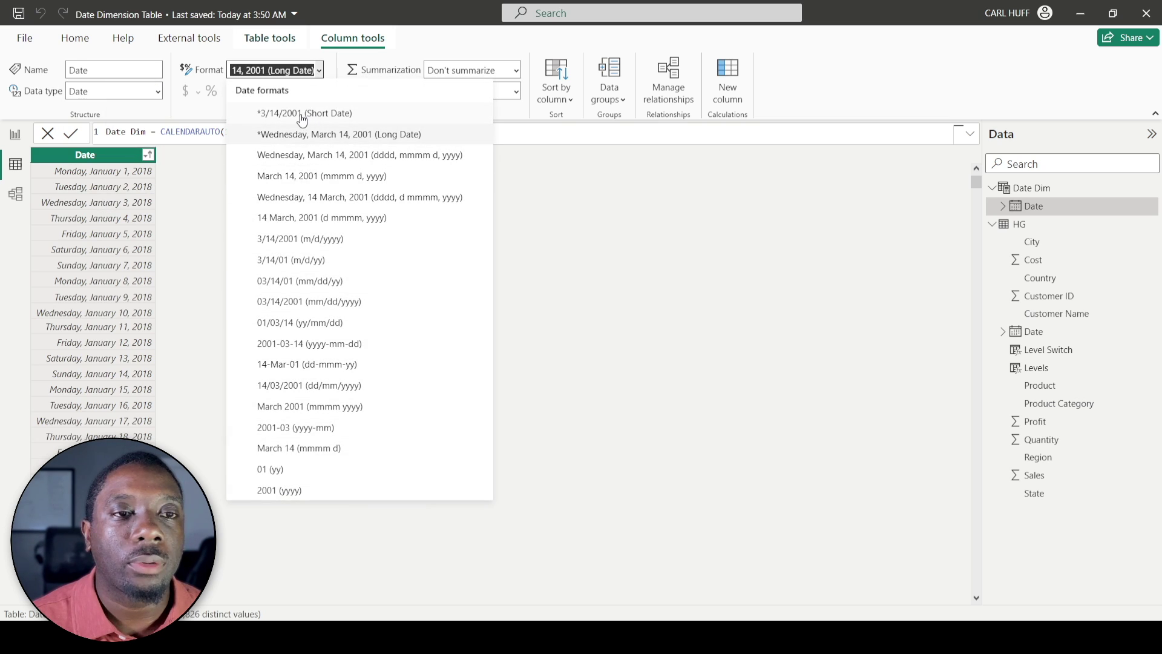
pyautogui.click(312, 179)
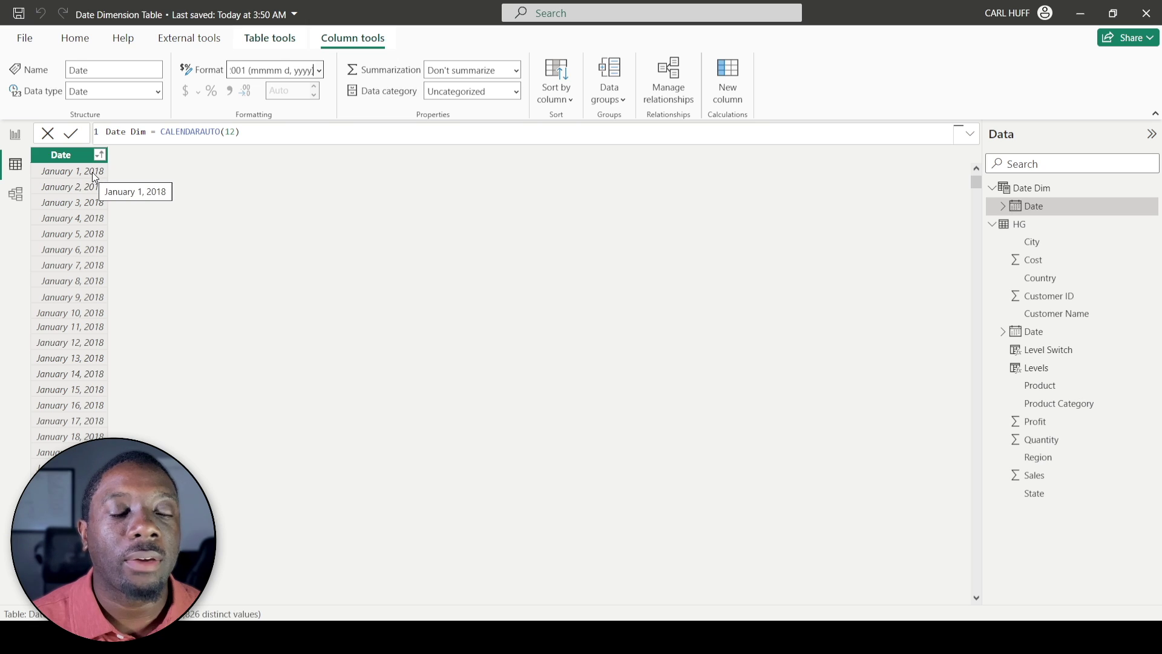
# Step: Add a calculated column to the Date Dim table with the formula Month = MONTH('Date Dim'[Date])
pyautogui.click(728, 97)
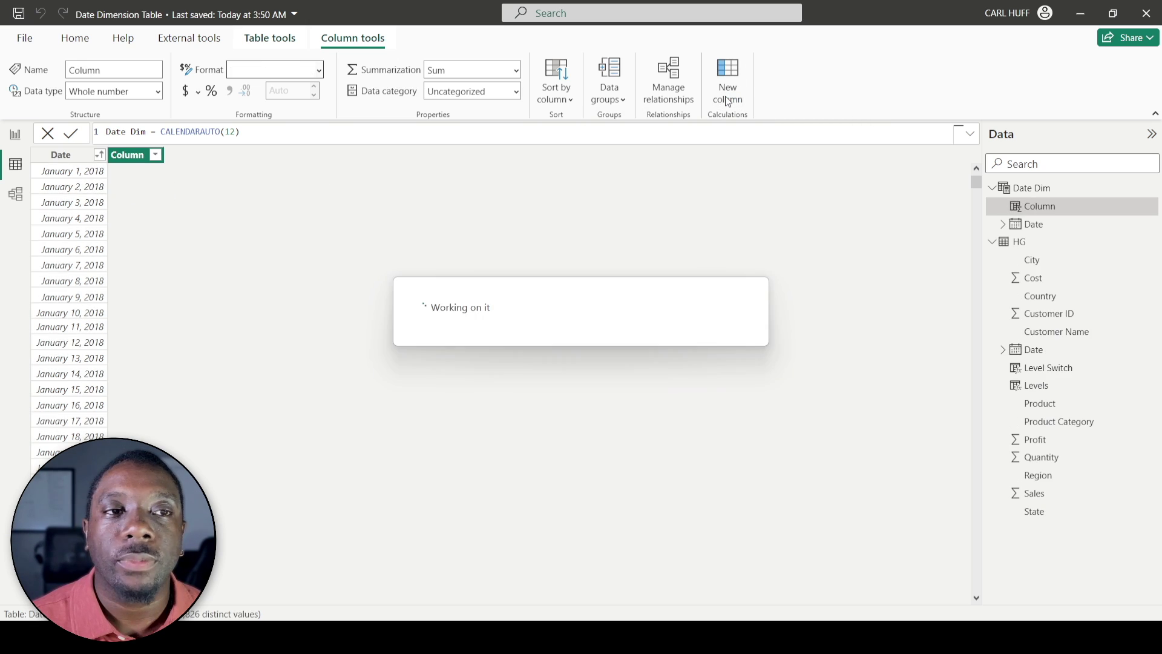
pyautogui.write('Month')
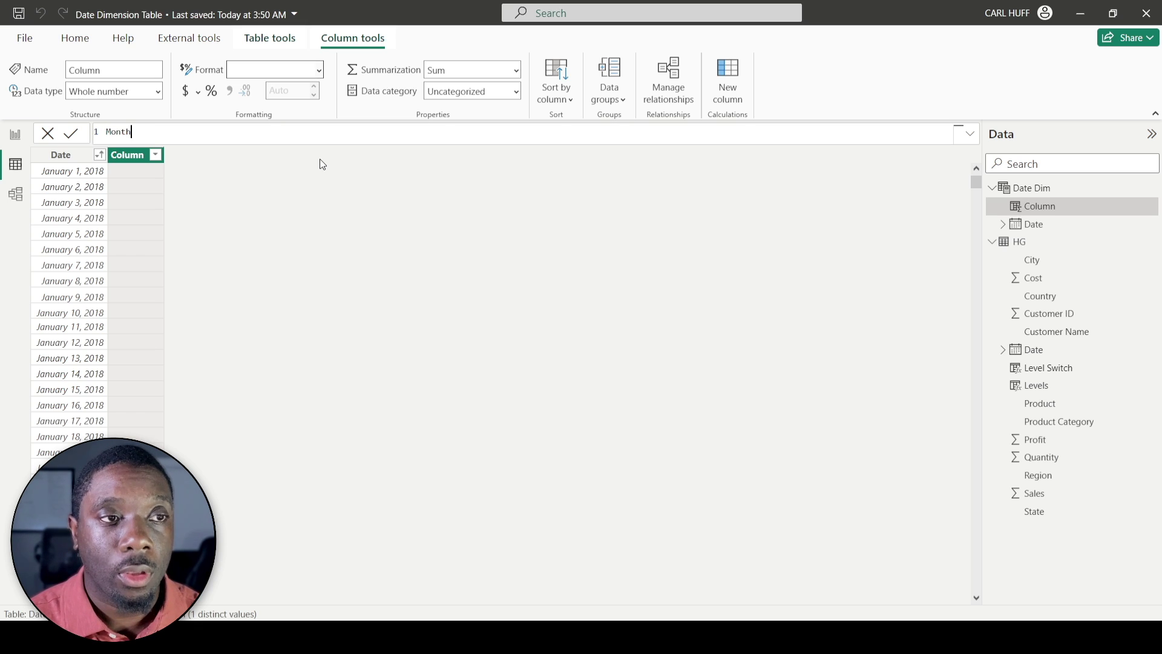
pyautogui.write(' = ')
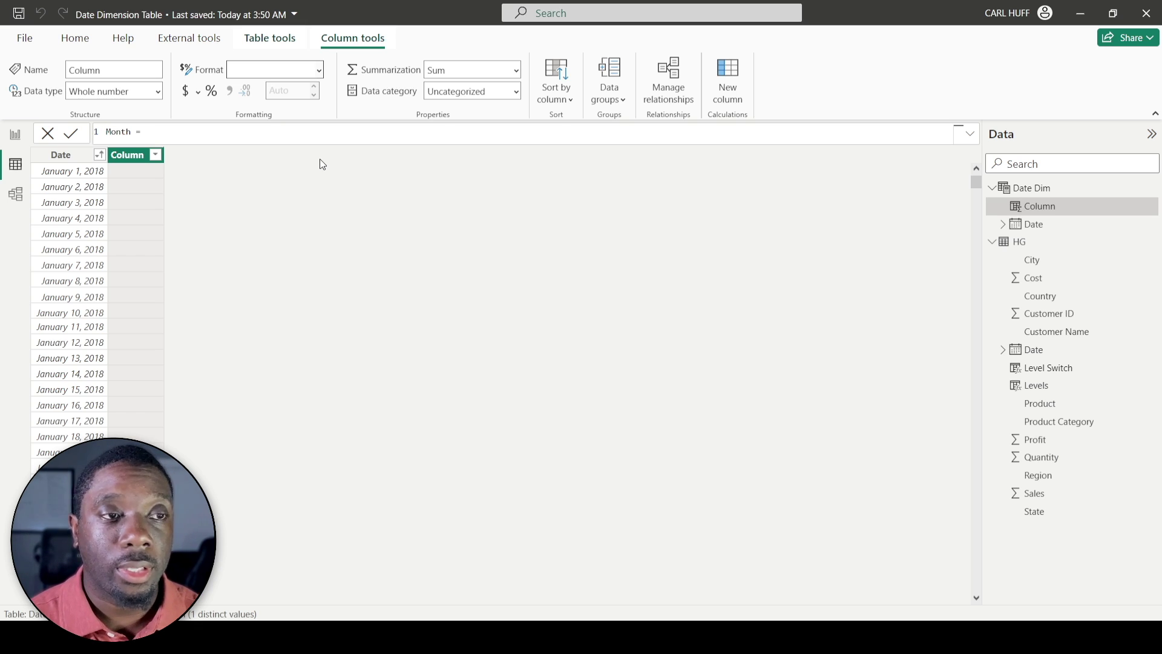
pyautogui.write('mon')
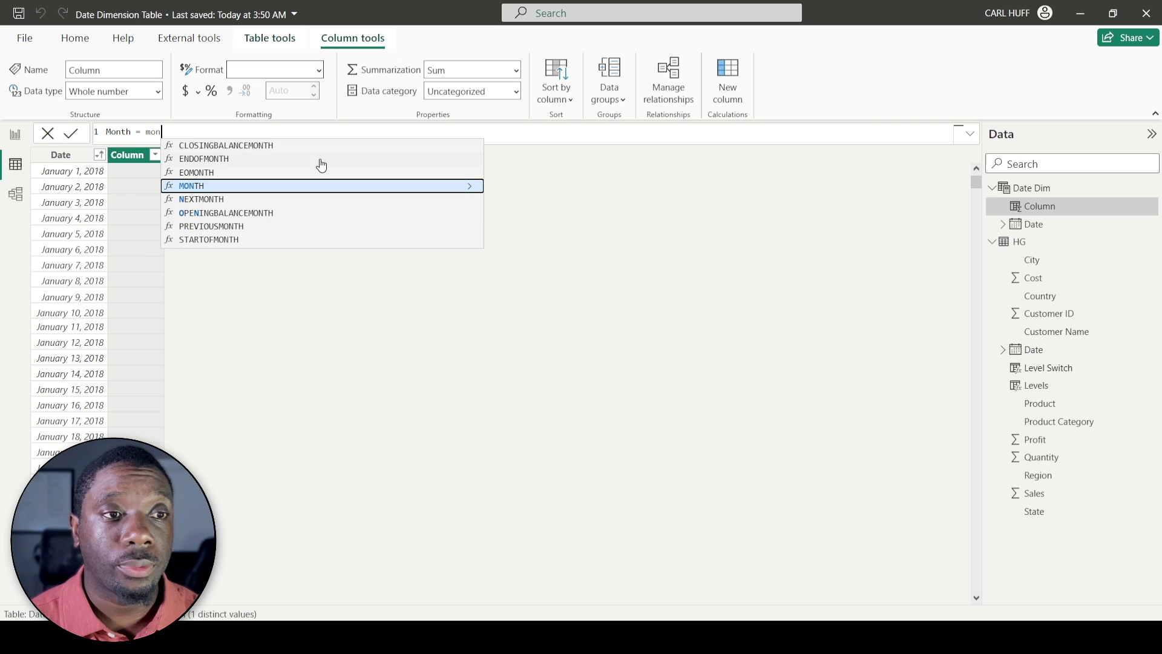
pyautogui.press('Tab')
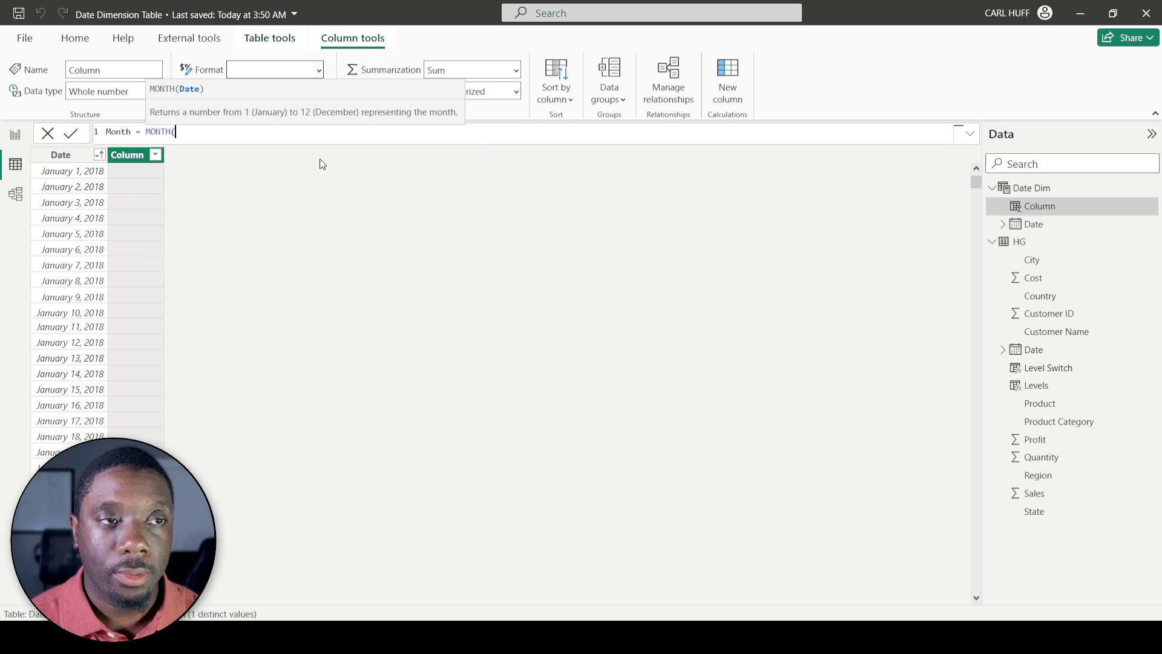
pyautogui.write('date')
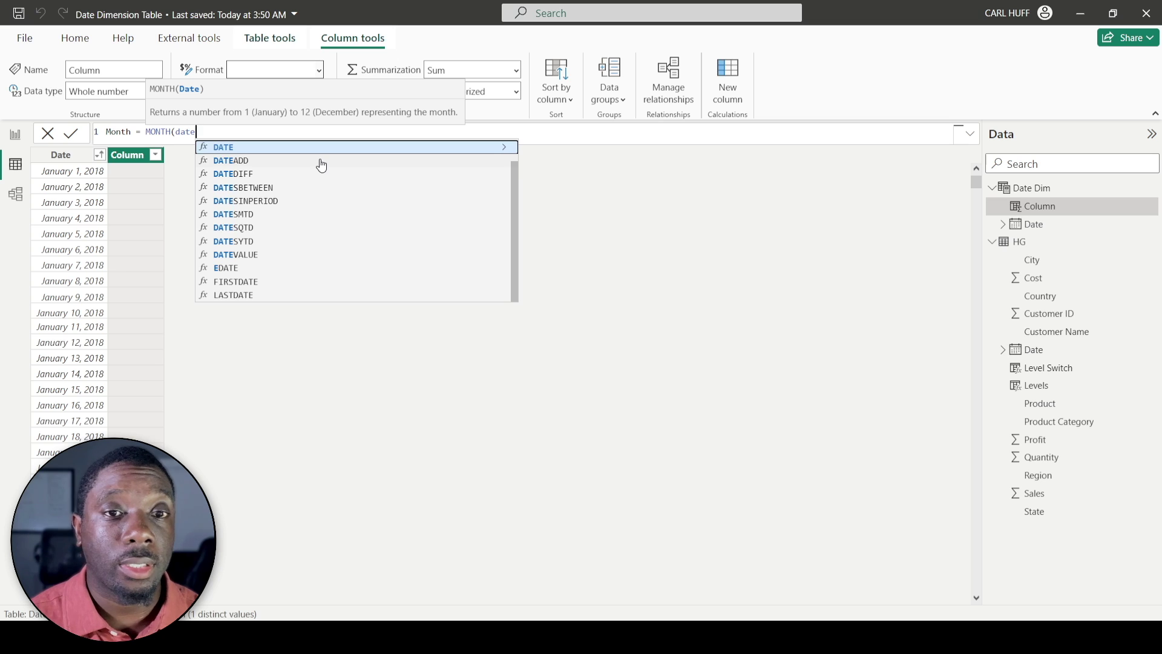
pyautogui.scroll(1, 310, 188)
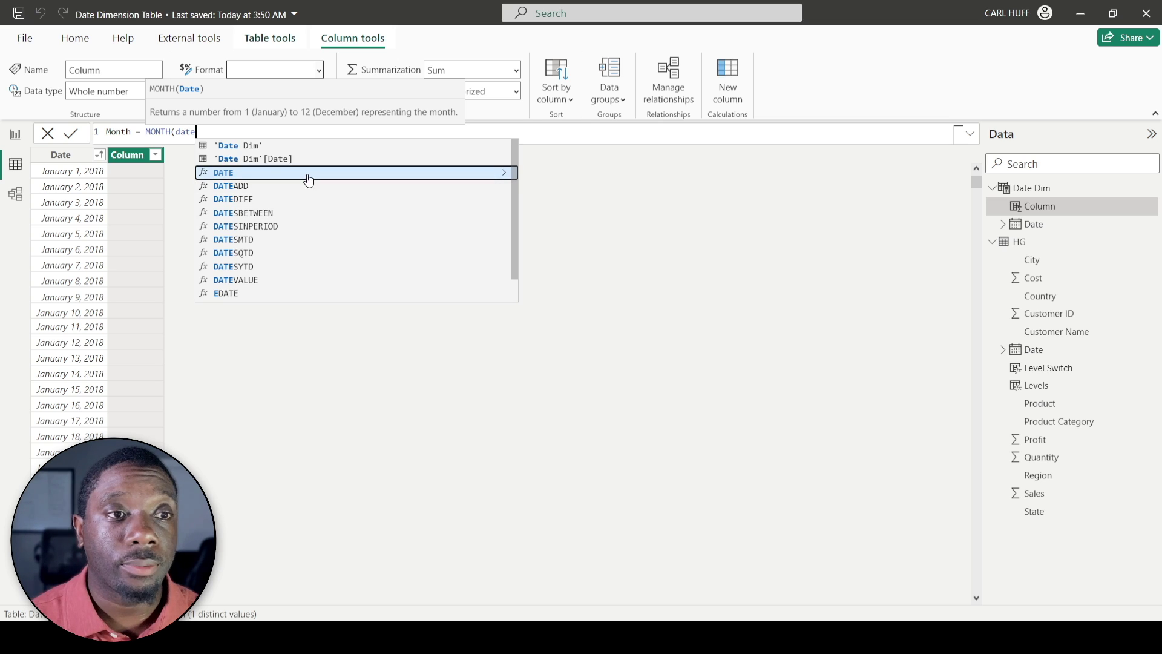
pyautogui.click(280, 159)
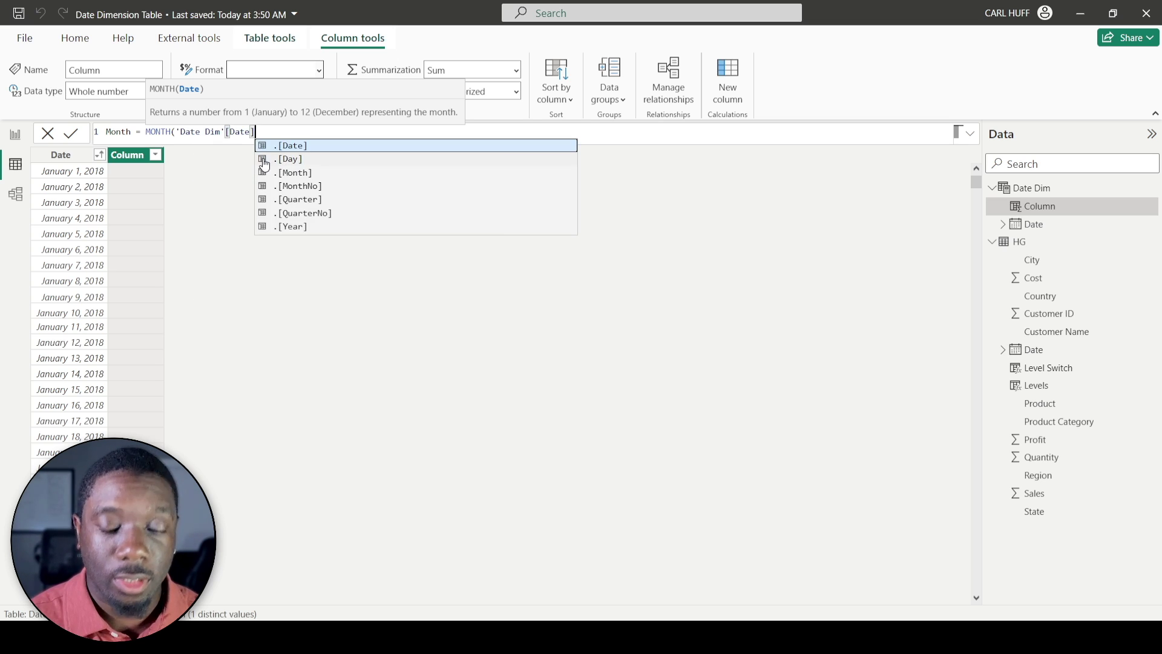
pyautogui.write(')')
pyautogui.press('Return')
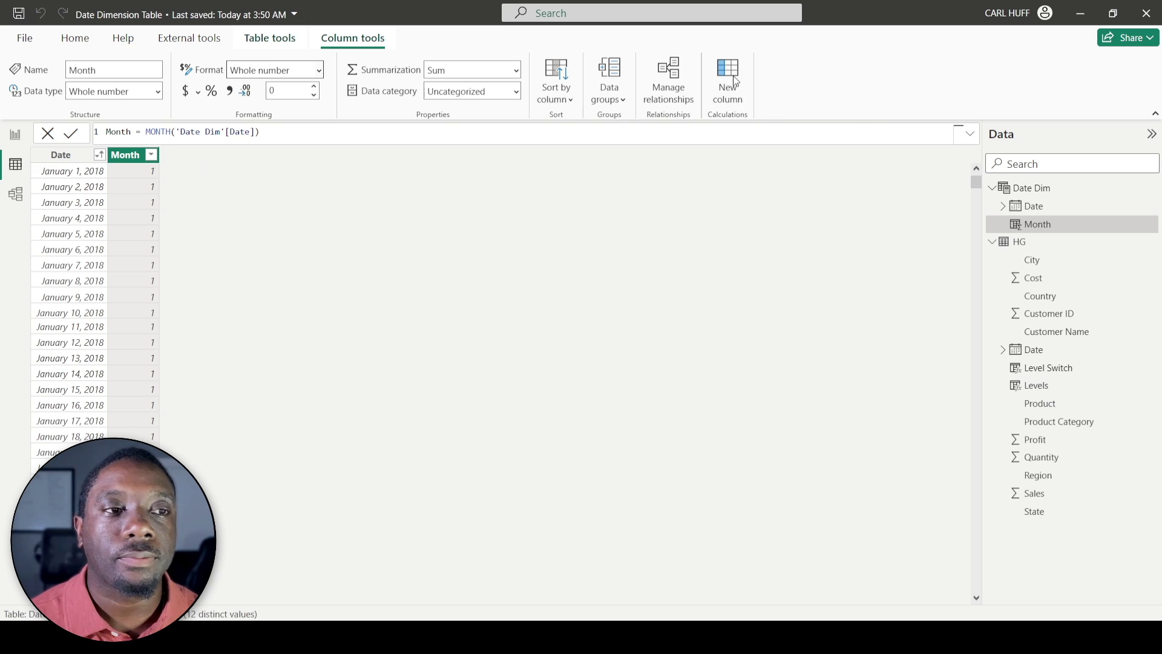
# Step: Add a calculated column to the Date Dim table with the formula Month Name = FORMAT('Date Dim'[Date],"MMMM")
pyautogui.write('Month Name')
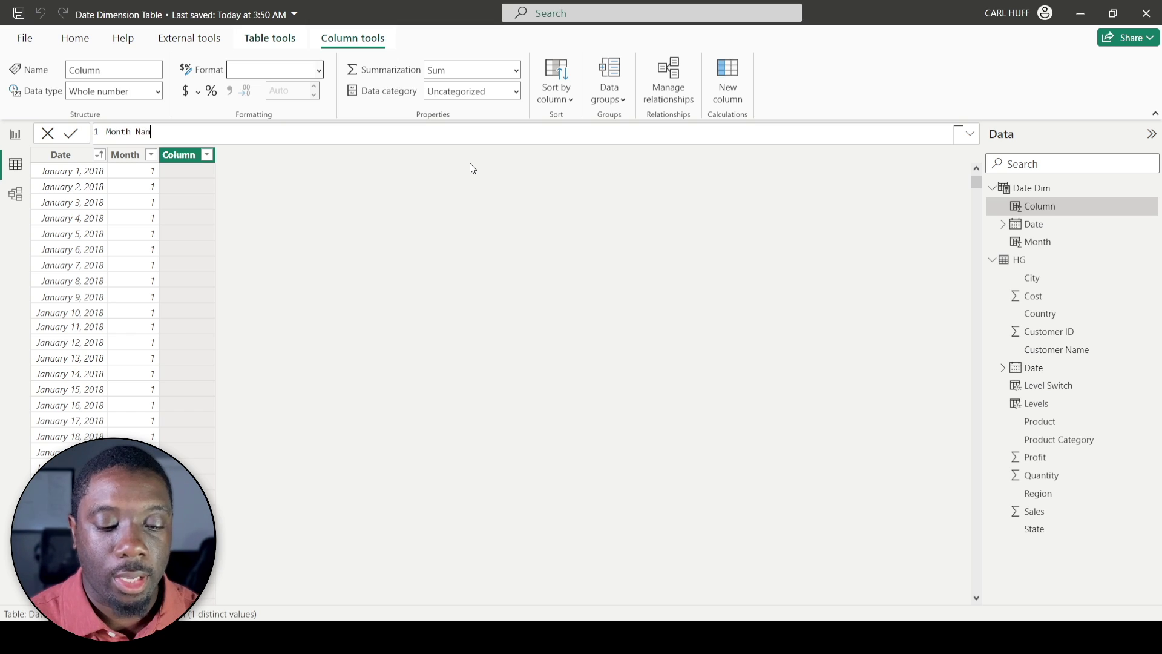
pyautogui.write(' =')
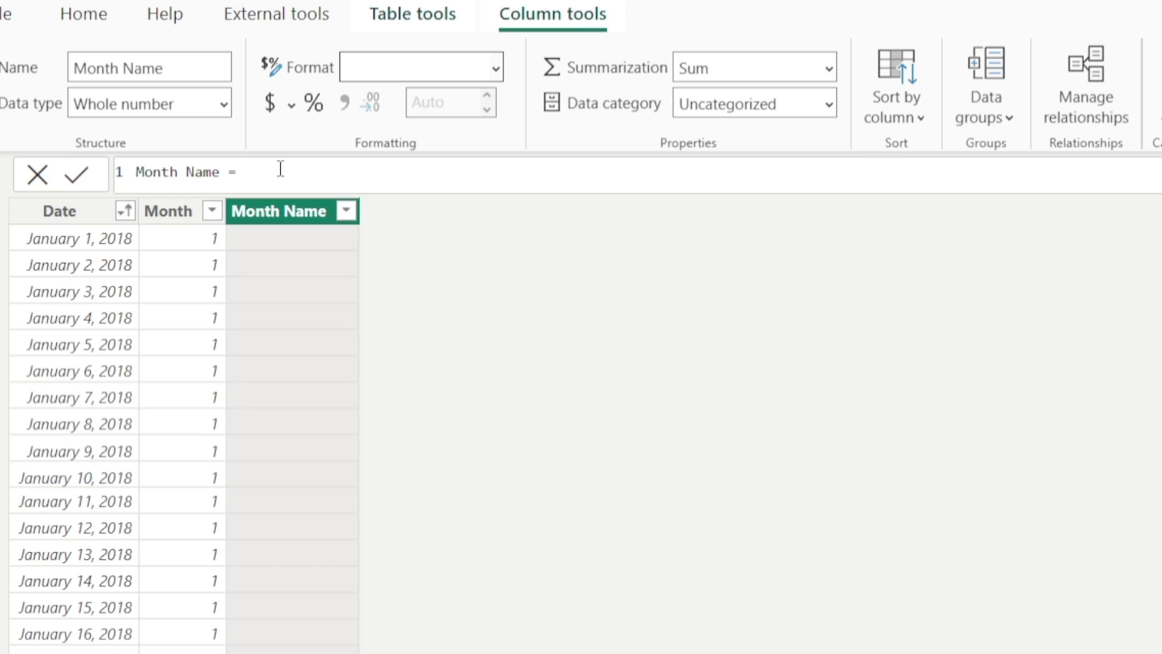
pyautogui.write(' Form')
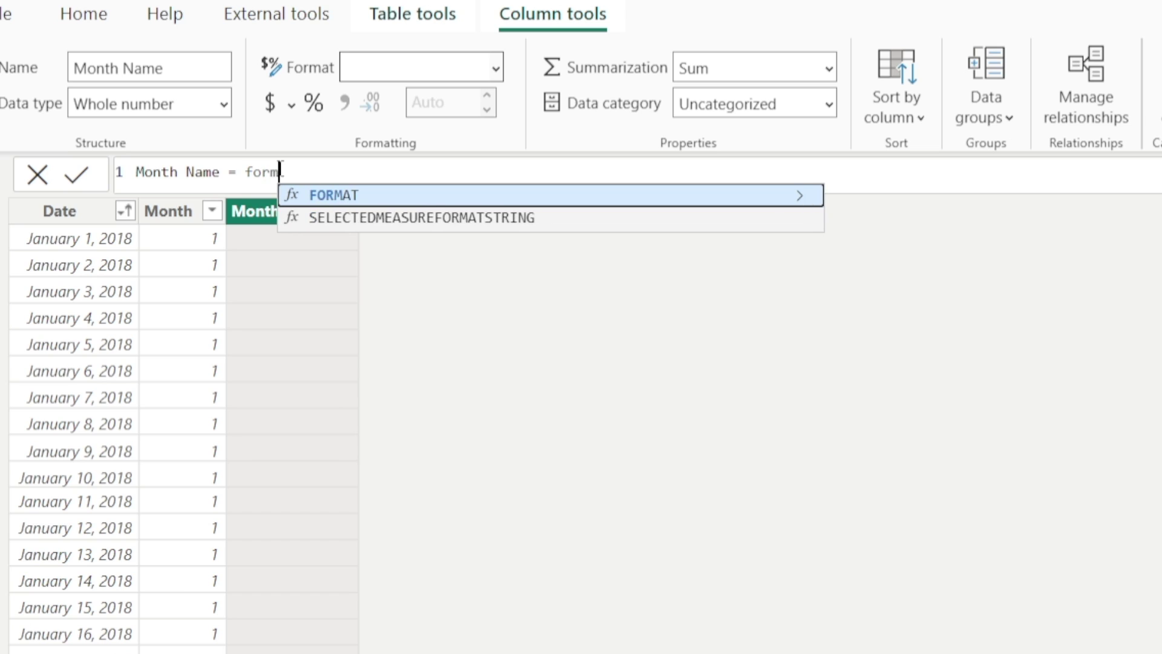
pyautogui.press('Tab')
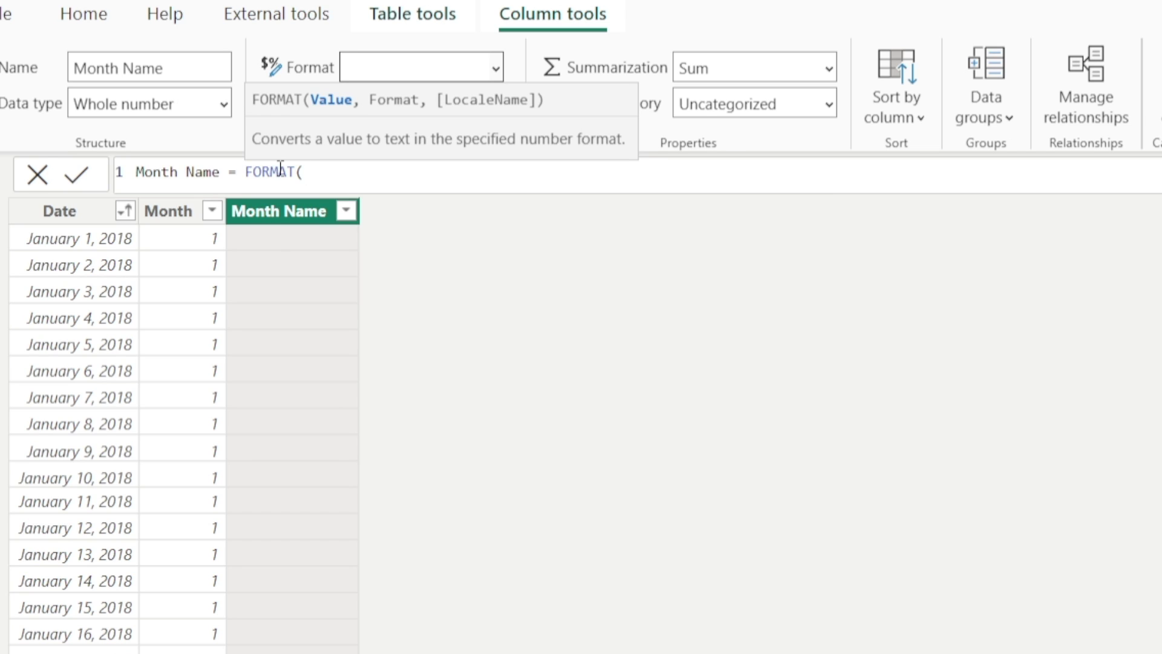
pyautogui.write('date')
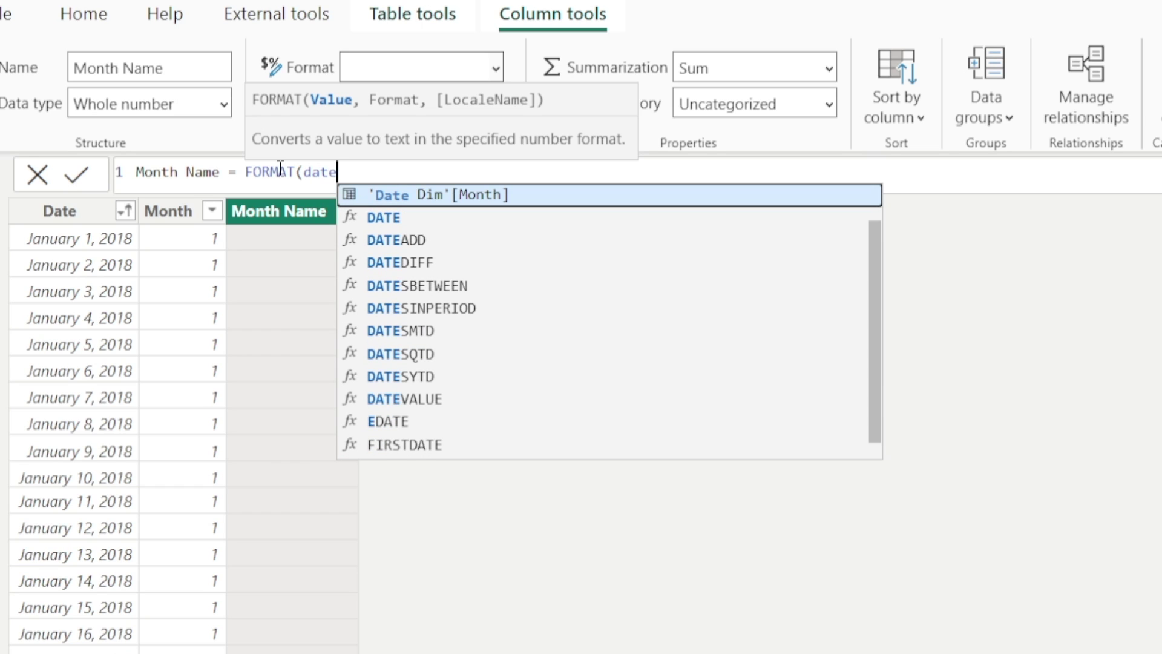
pyautogui.hotkey('shift', 'Return')
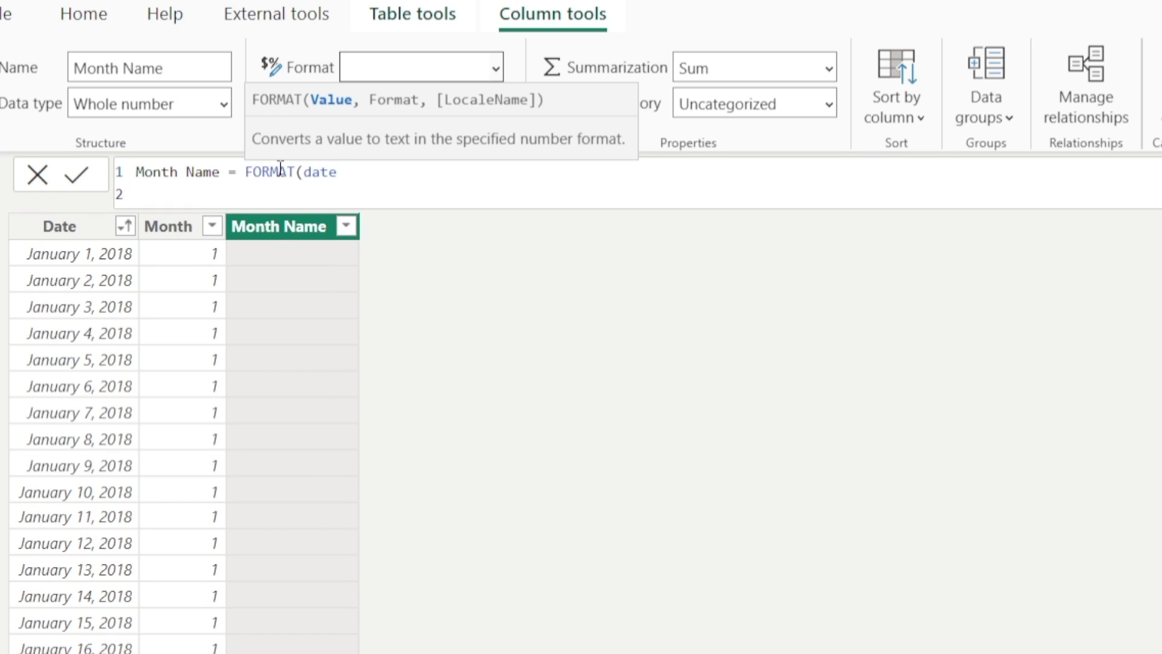
pyautogui.press('BackSpace')
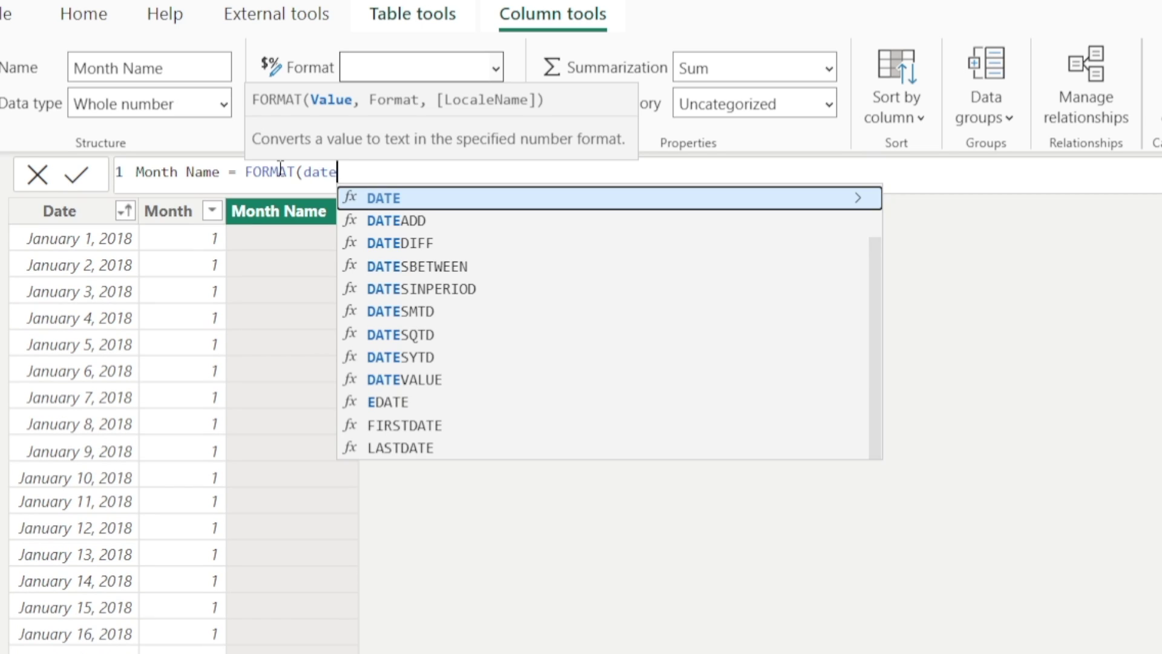
pyautogui.press('Tab')
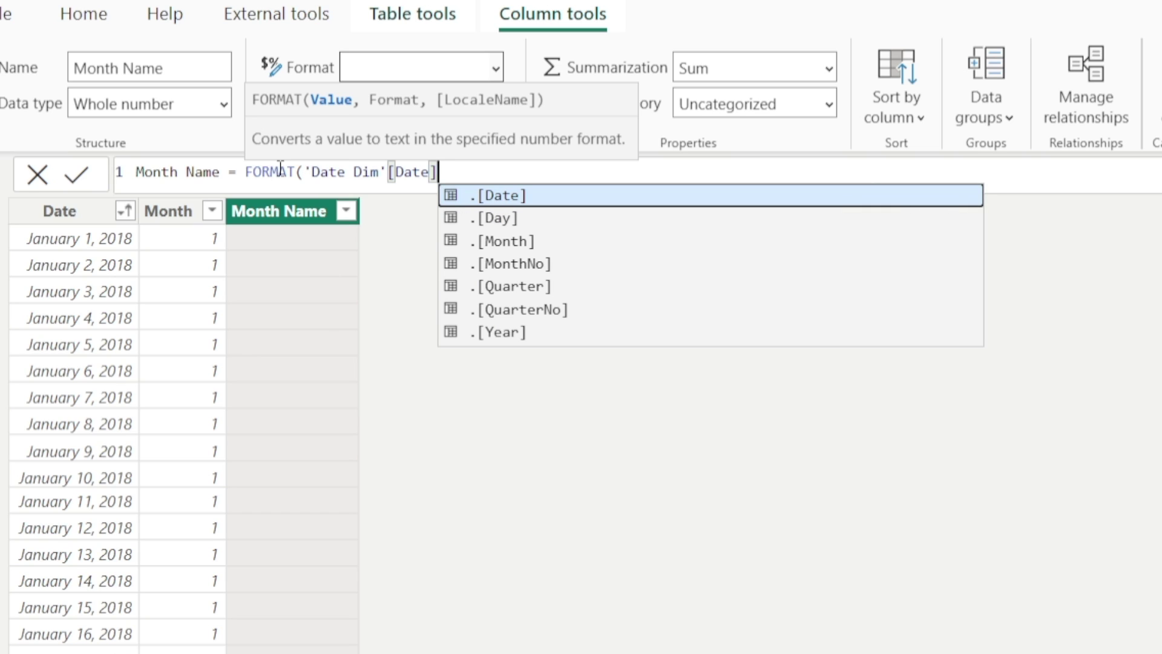
pyautogui.write(',')
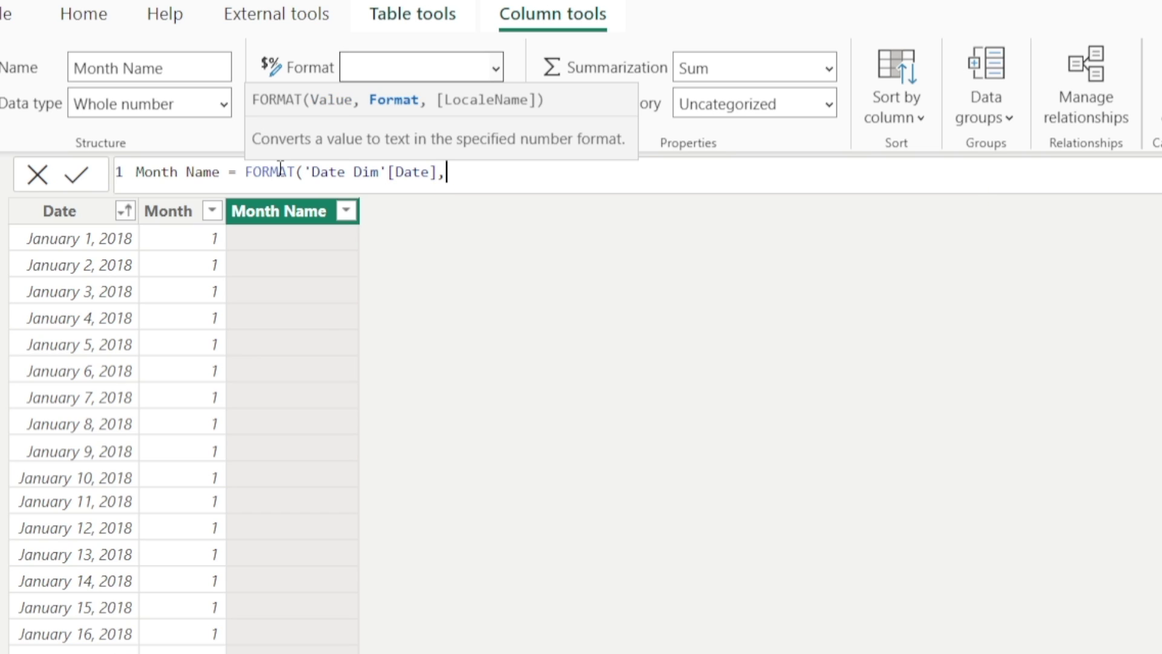
pyautogui.write('""')
pyautogui.write('MMM')
pyautogui.write('M')
pyautogui.press('Right')
pyautogui.write(')')
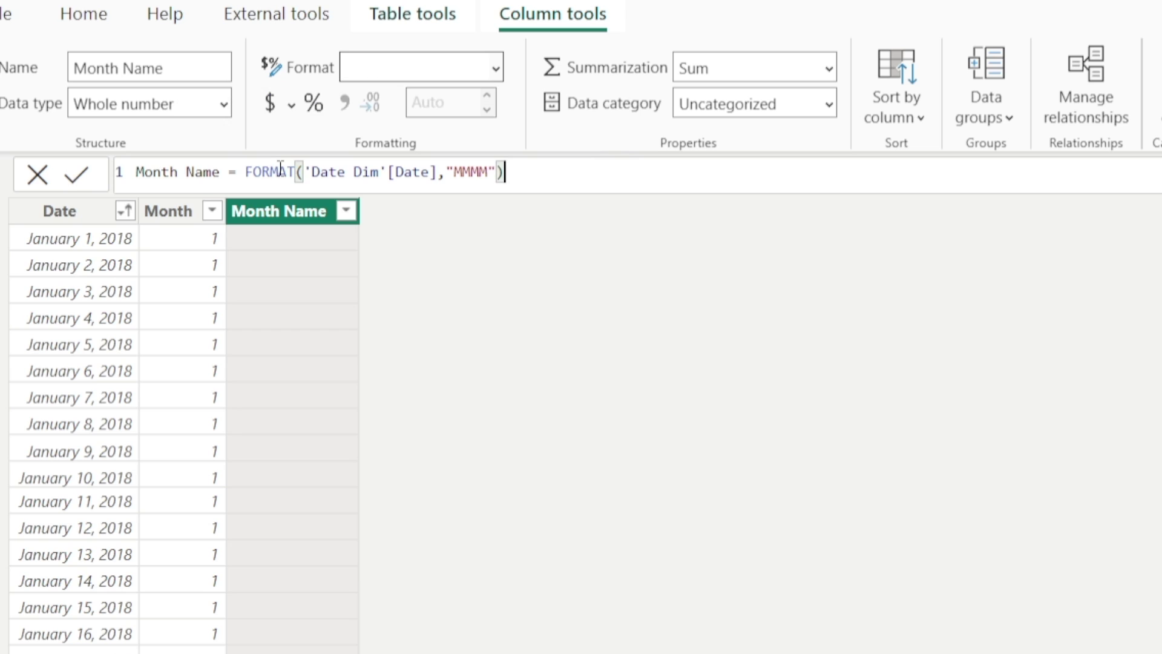
pyautogui.press('Return')
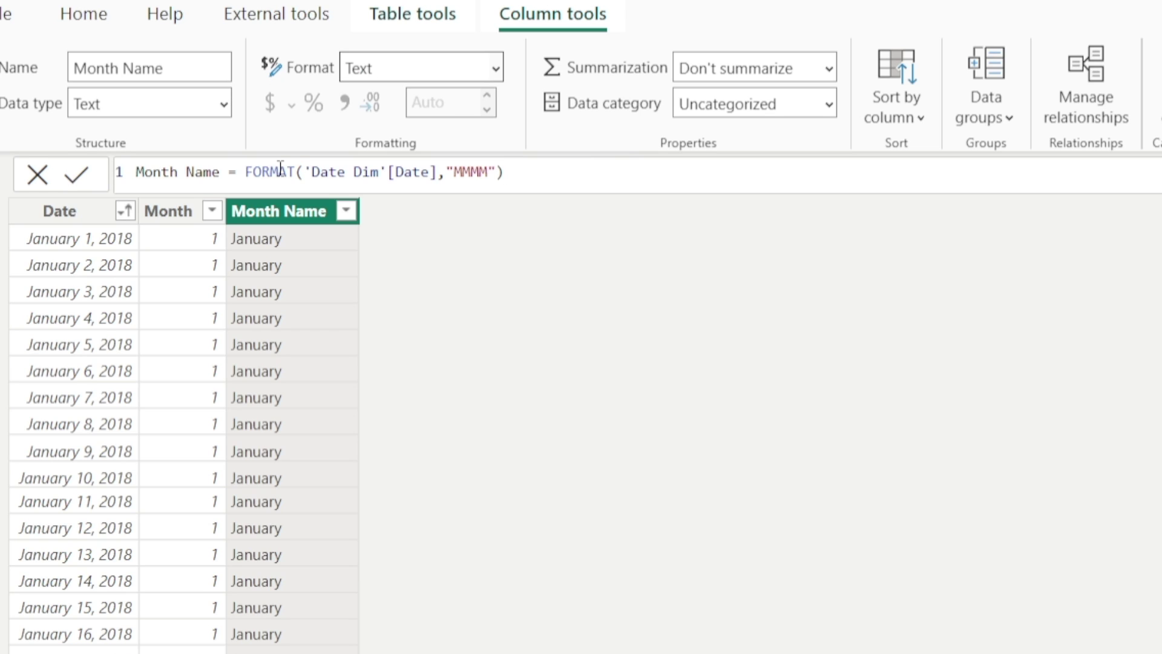
pyautogui.click(24, 222)
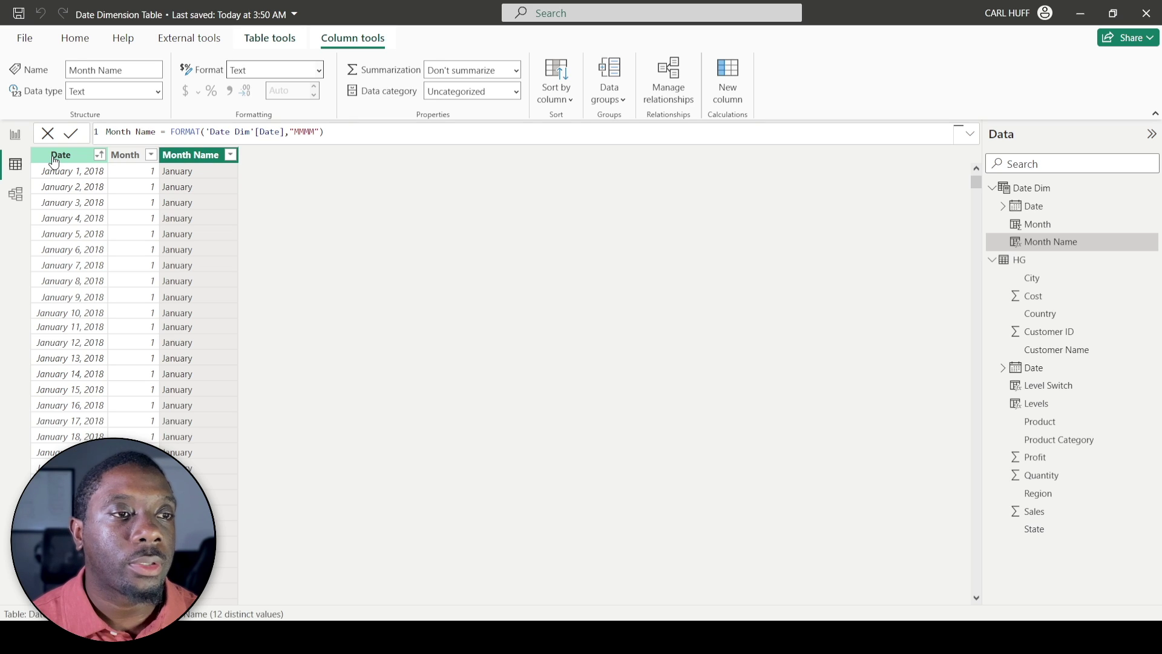
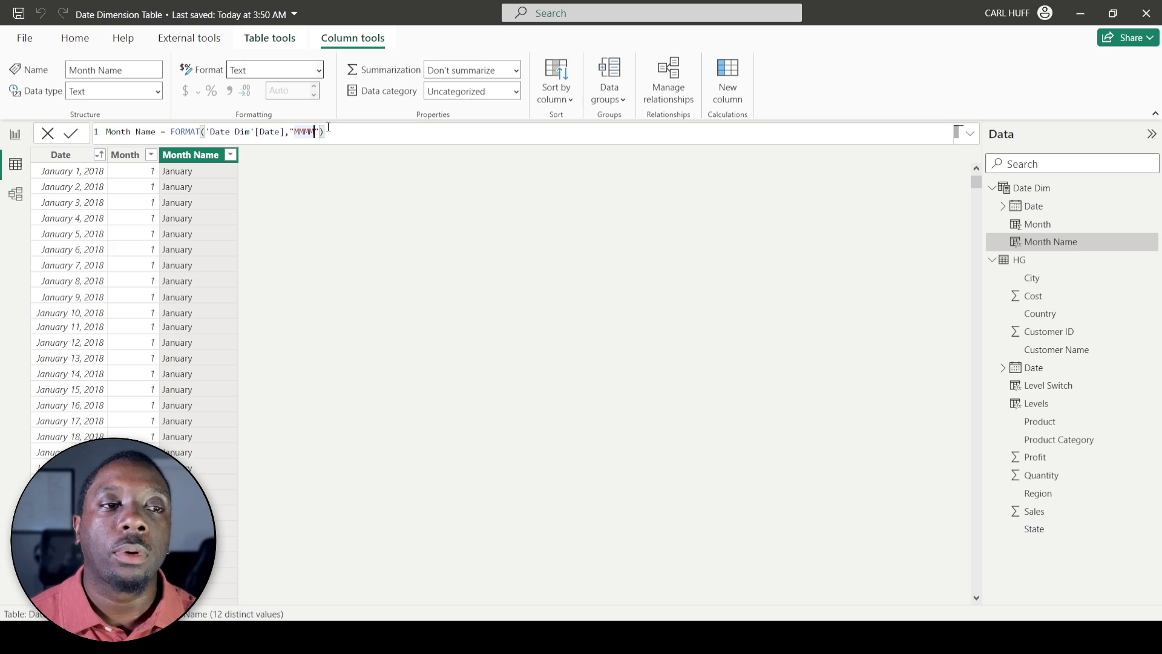
# Step: Try the format codes "MMM", "MM" and "M" in the Month Name column's formula, and finish with "MMMM"
pyautogui.press('BackSpace')
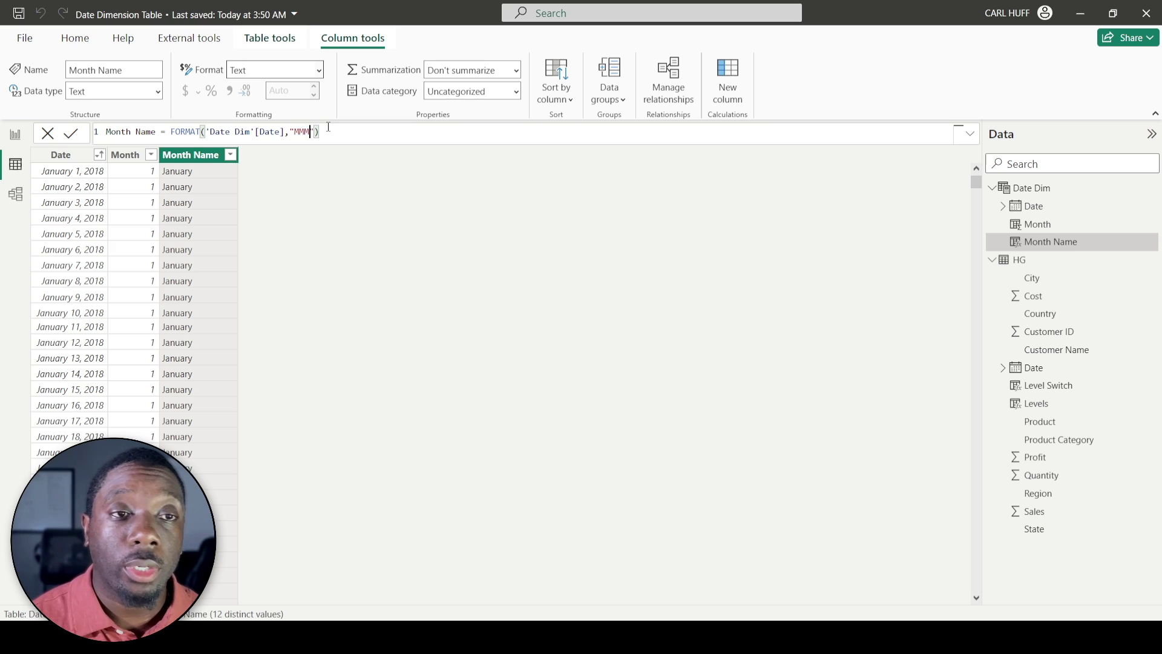
pyautogui.press('Return')
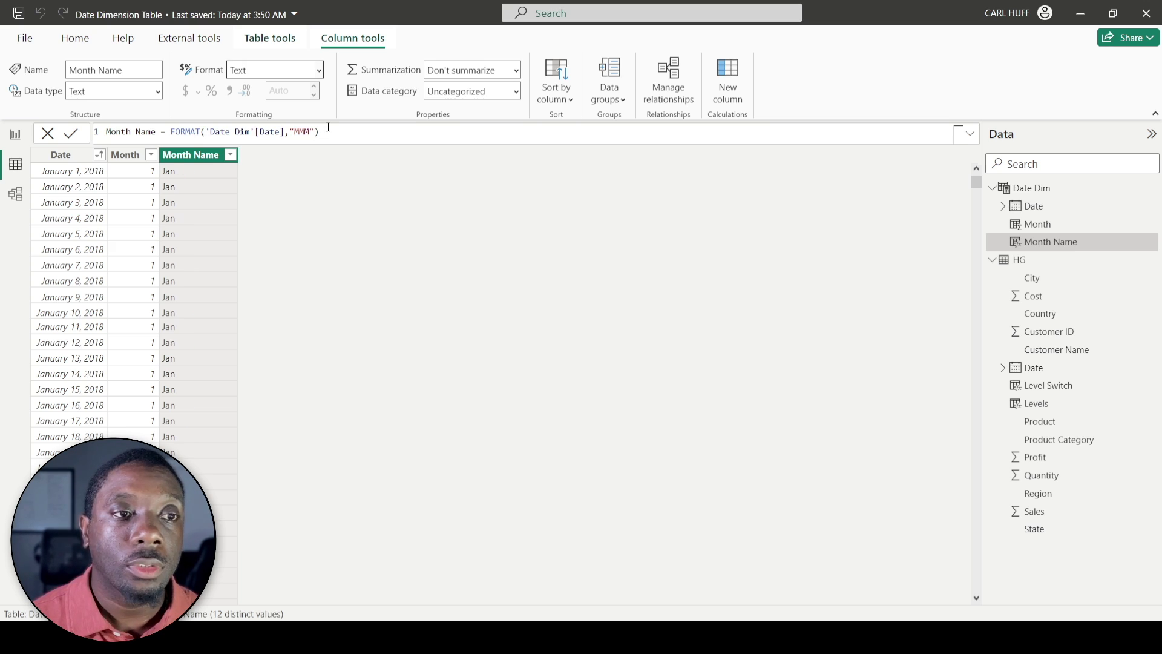
pyautogui.click(309, 134)
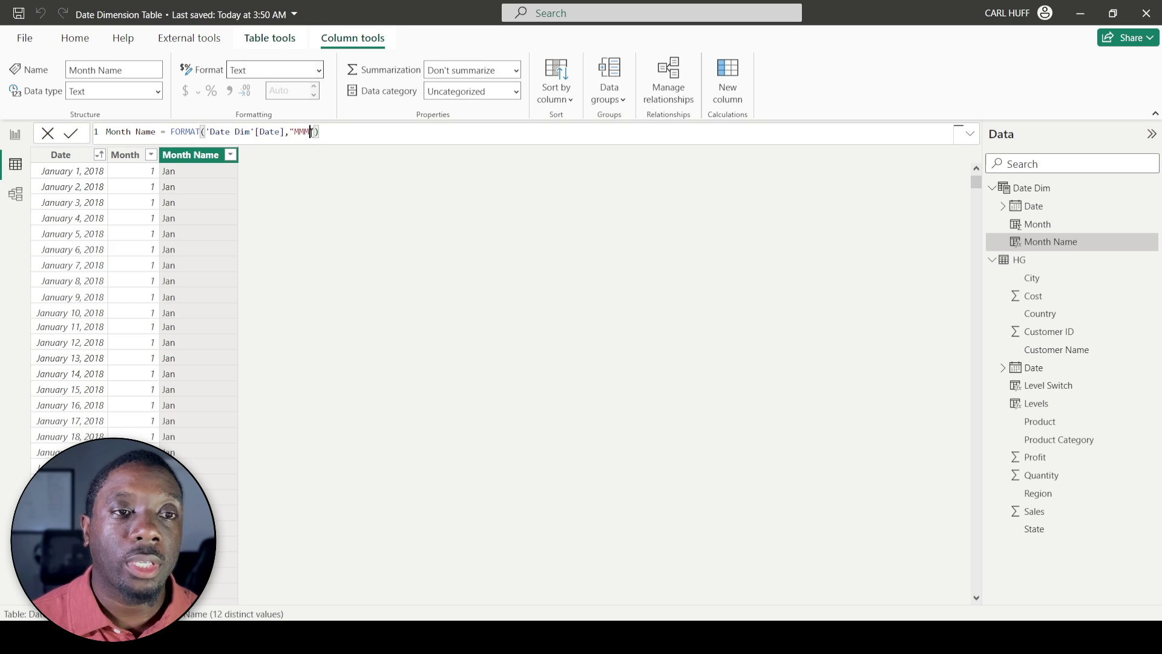
pyautogui.press('BackSpace')
pyautogui.press('Return')
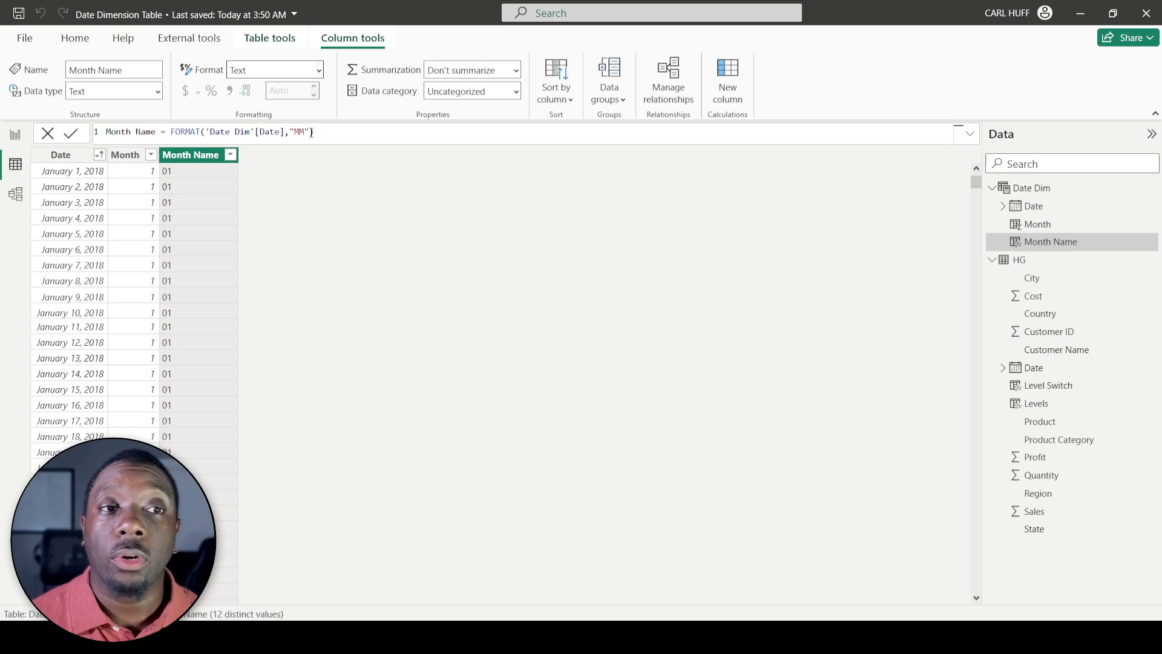
pyautogui.click(307, 131)
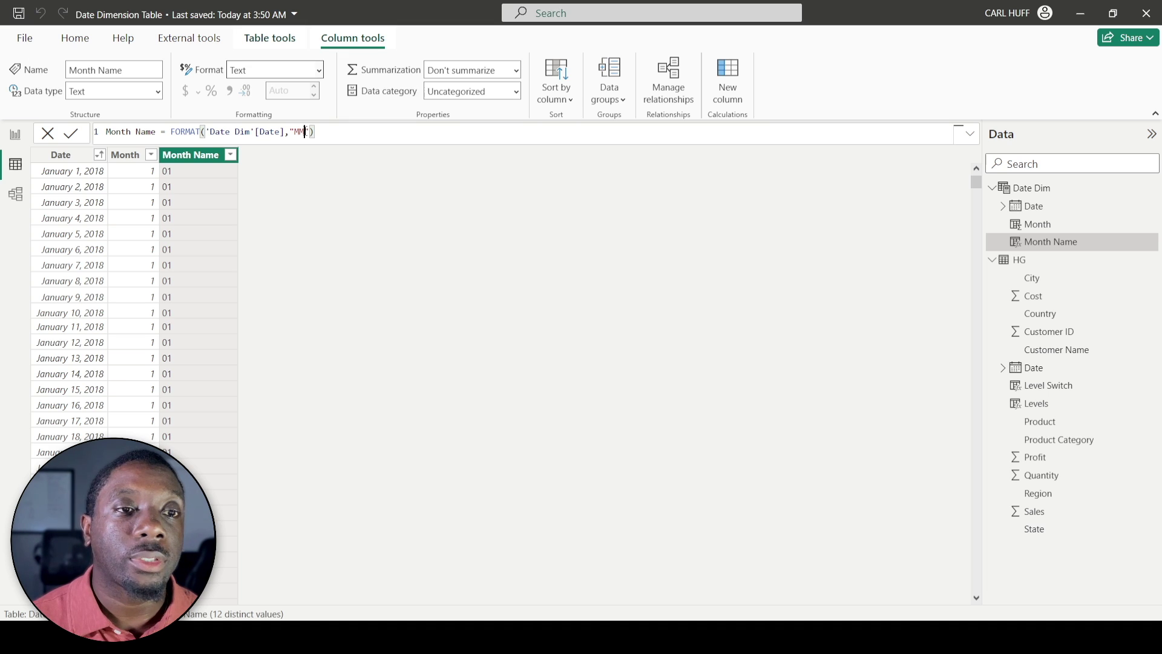
pyautogui.press('BackSpace')
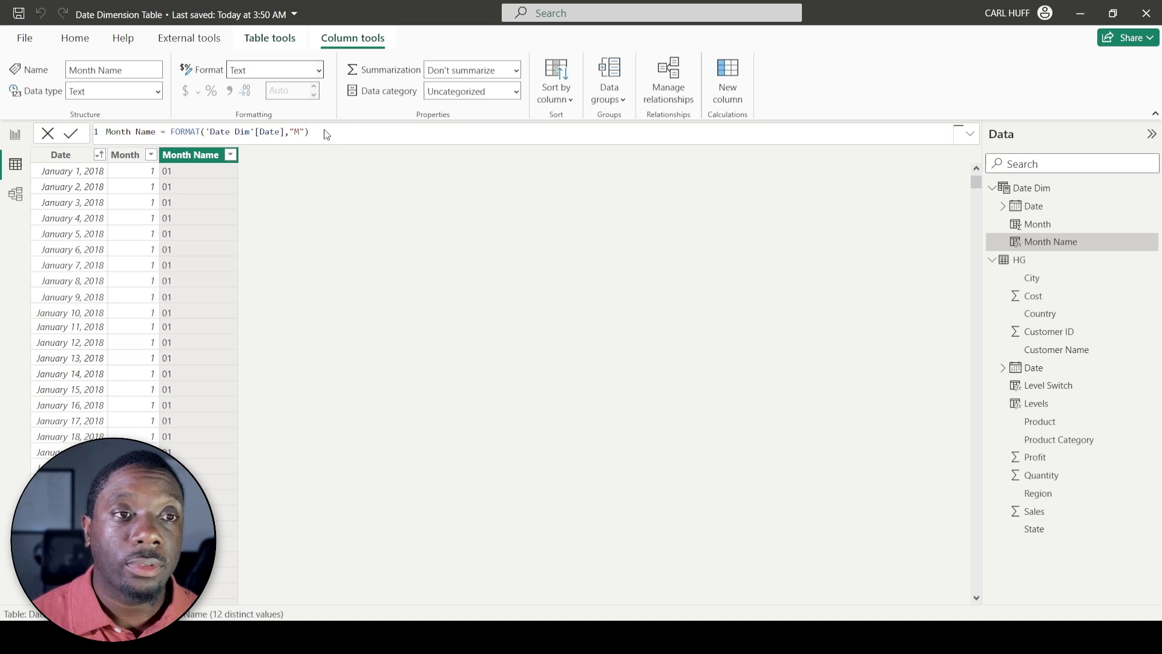
pyautogui.press('Return')
pyautogui.click(301, 131)
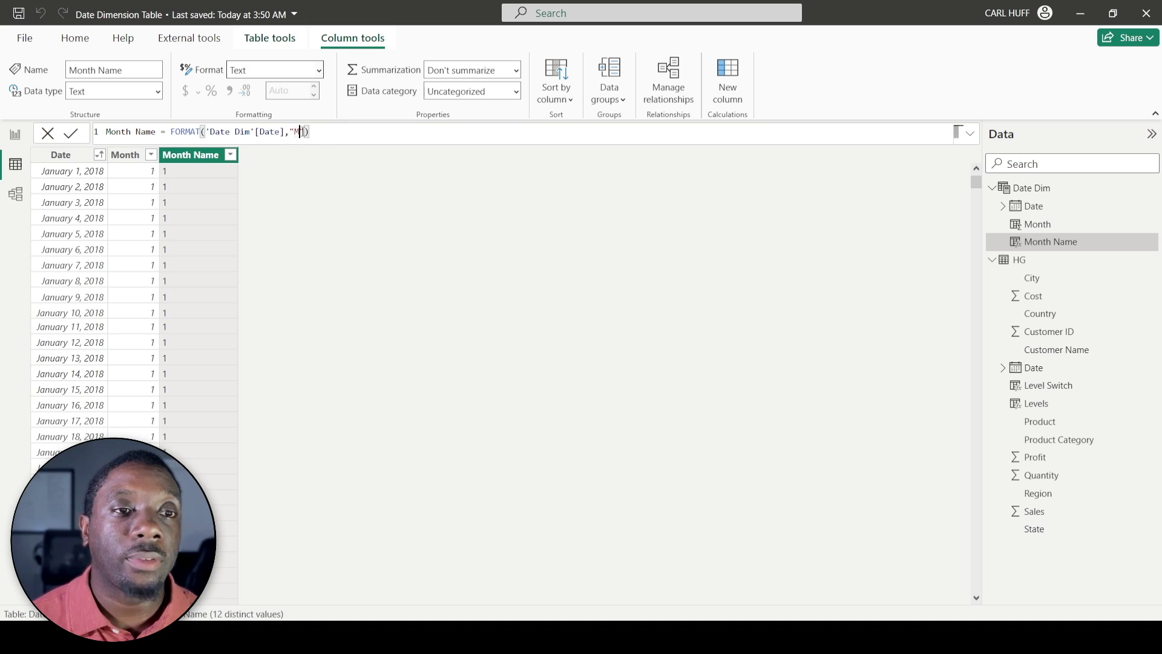
pyautogui.write('MMM')
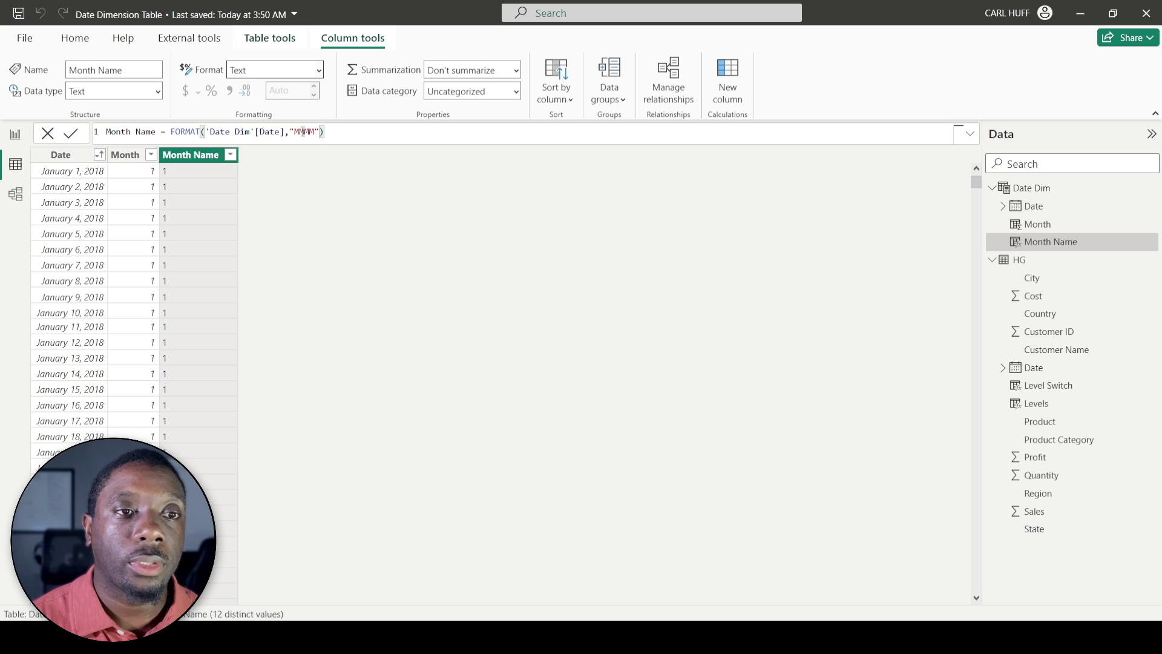
pyautogui.press('Return')
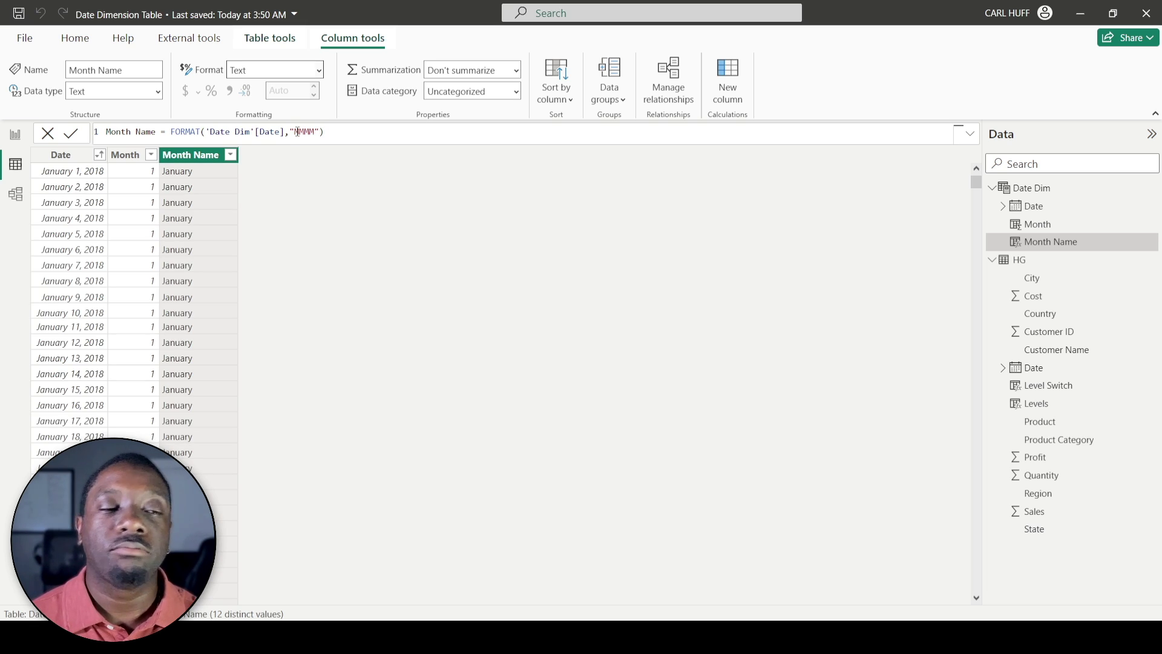
pyautogui.click(331, 135)
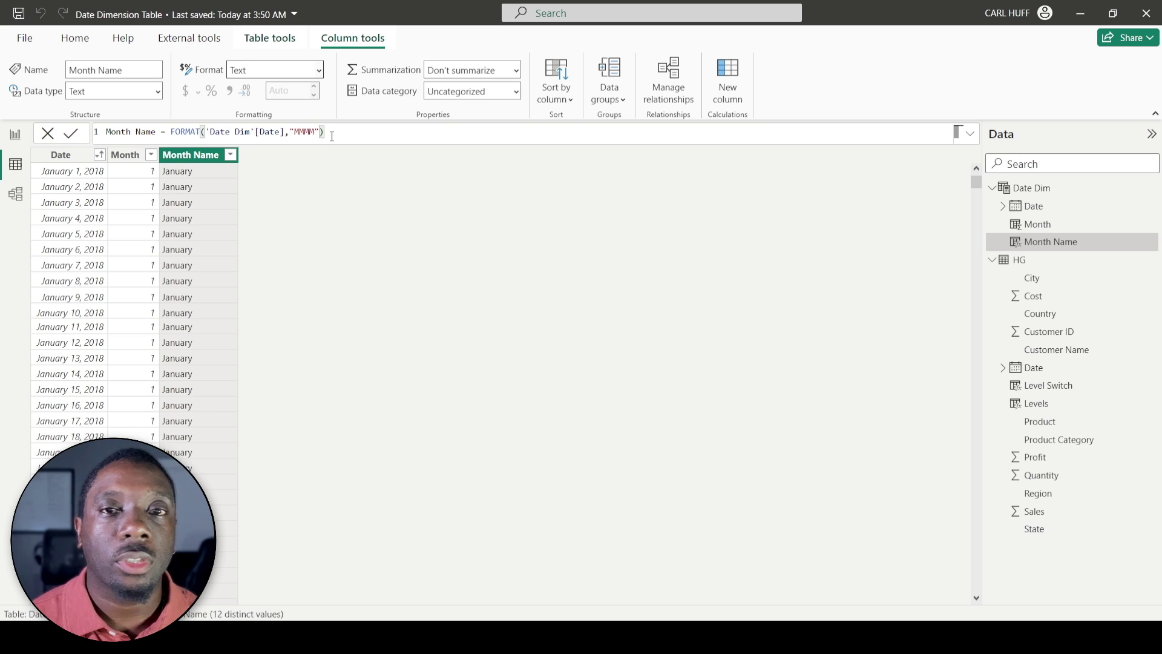
# Step: Add a calculated column to the Date Dim table with the formula Day = FORMAT('Date Dim'[Date], "d") and check its values across January and February
pyautogui.click(738, 93)
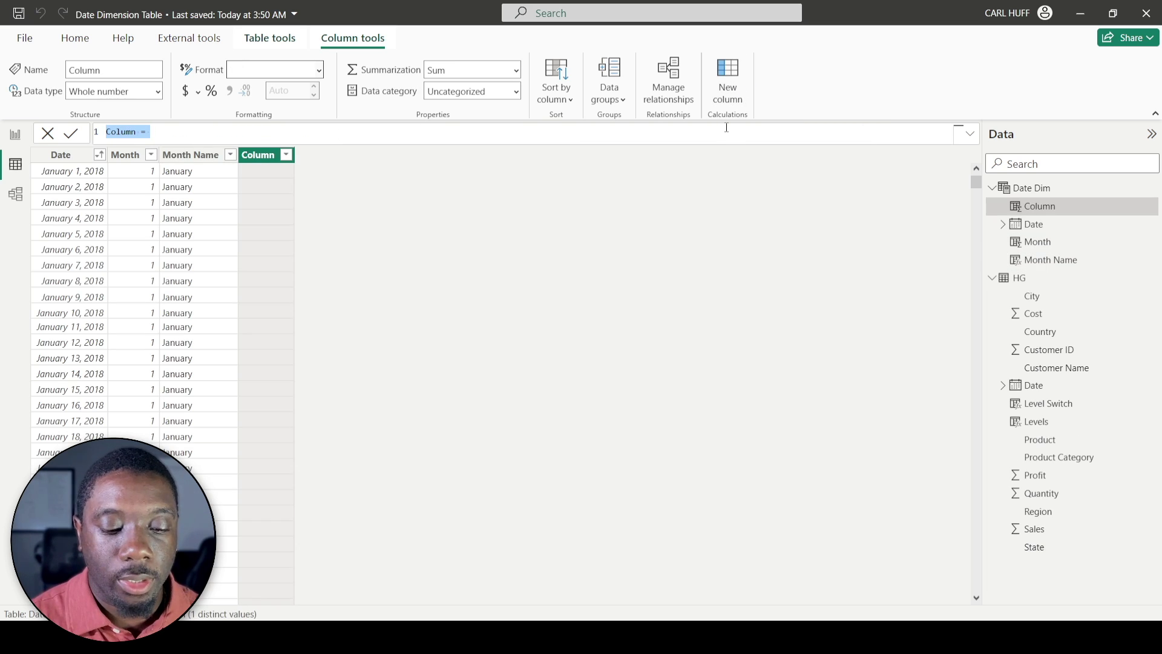
pyautogui.write('Day')
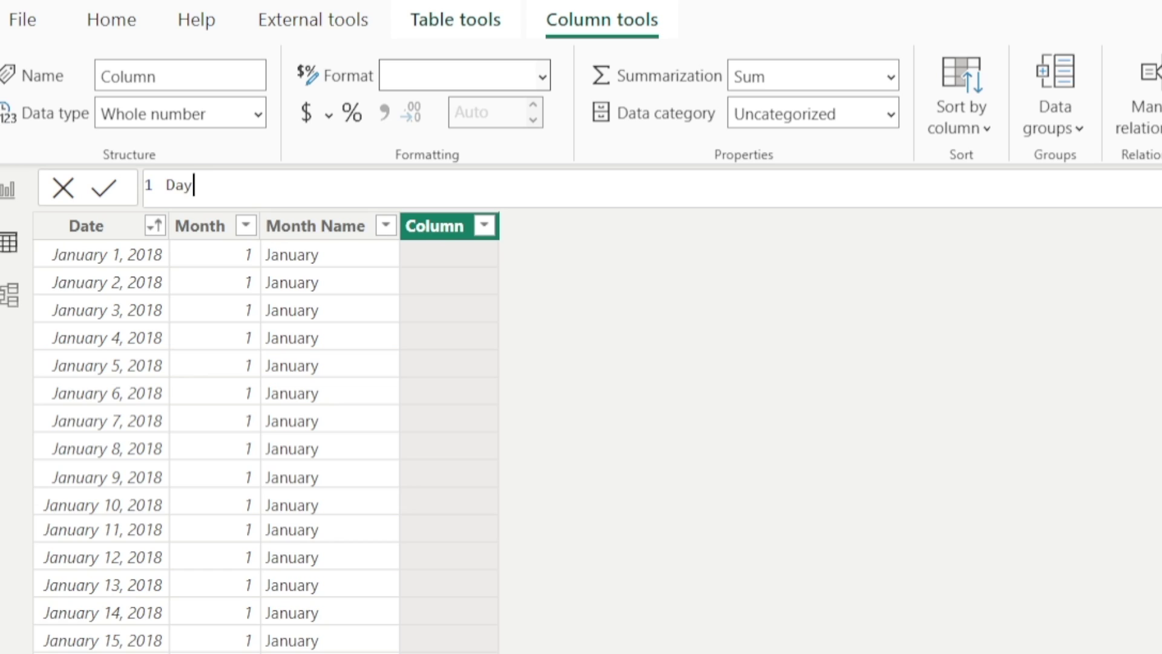
pyautogui.write(' = FORMAT(')
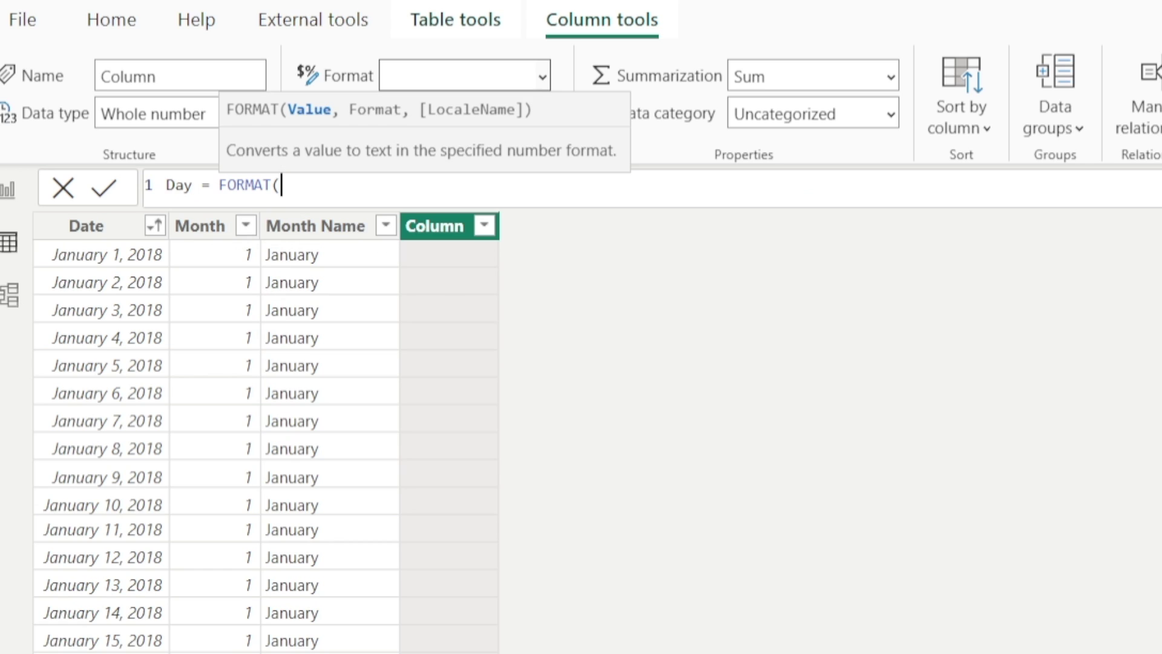
pyautogui.write('date')
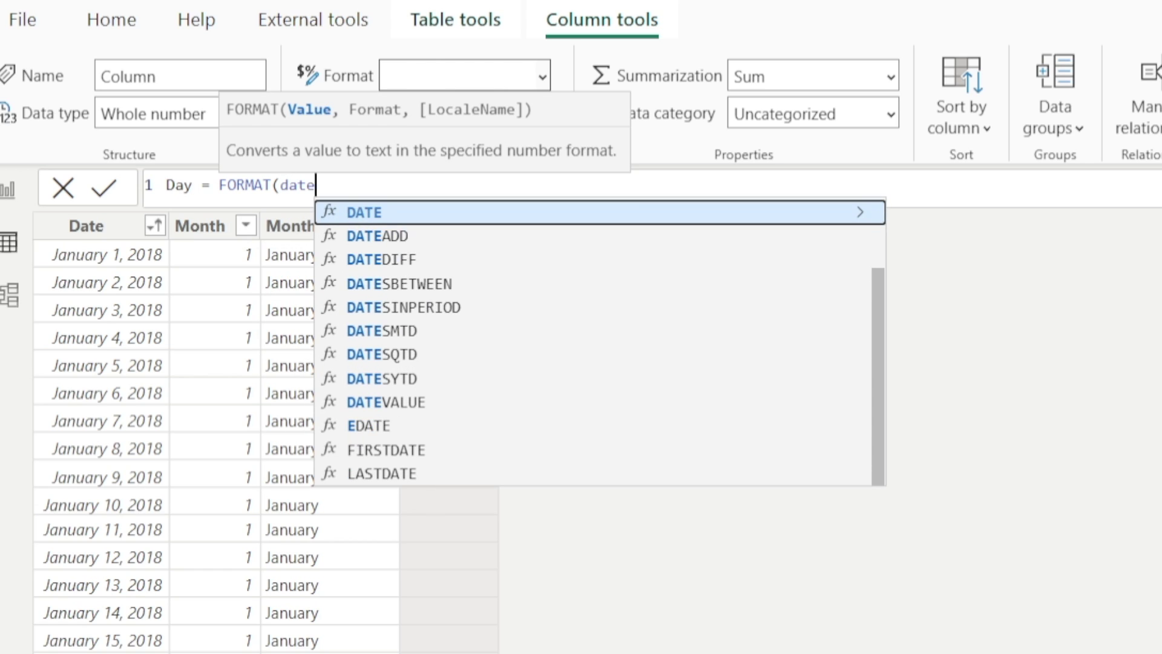
pyautogui.press('Tab')
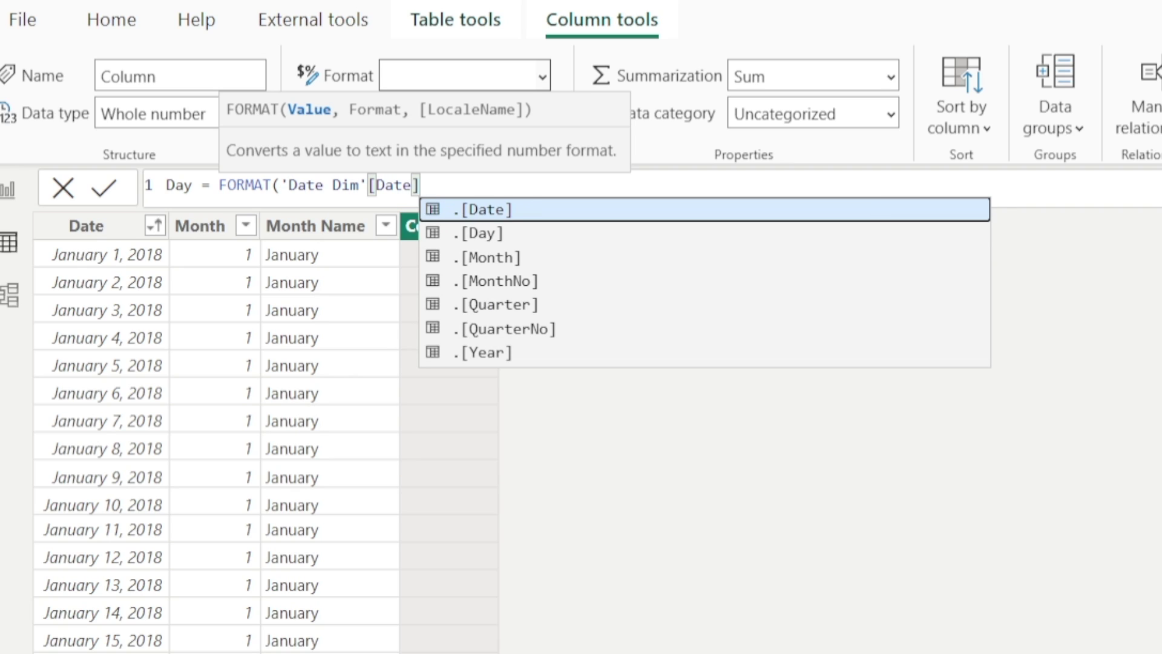
pyautogui.write(', "')
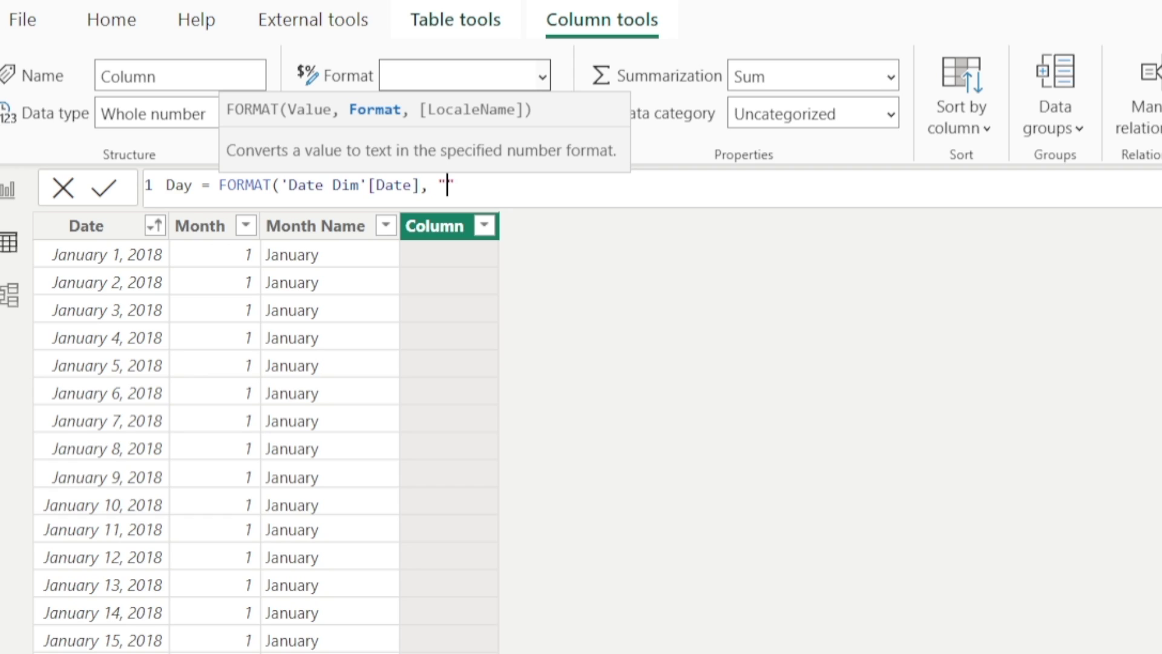
pyautogui.write('d")')
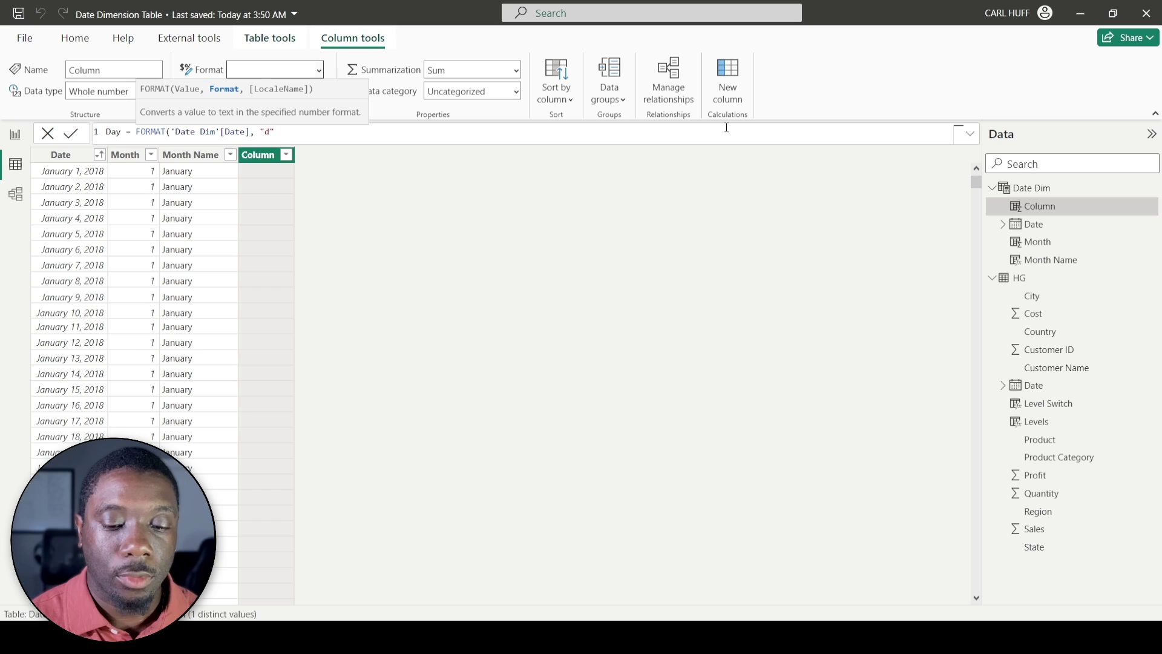
pyautogui.press('Return')
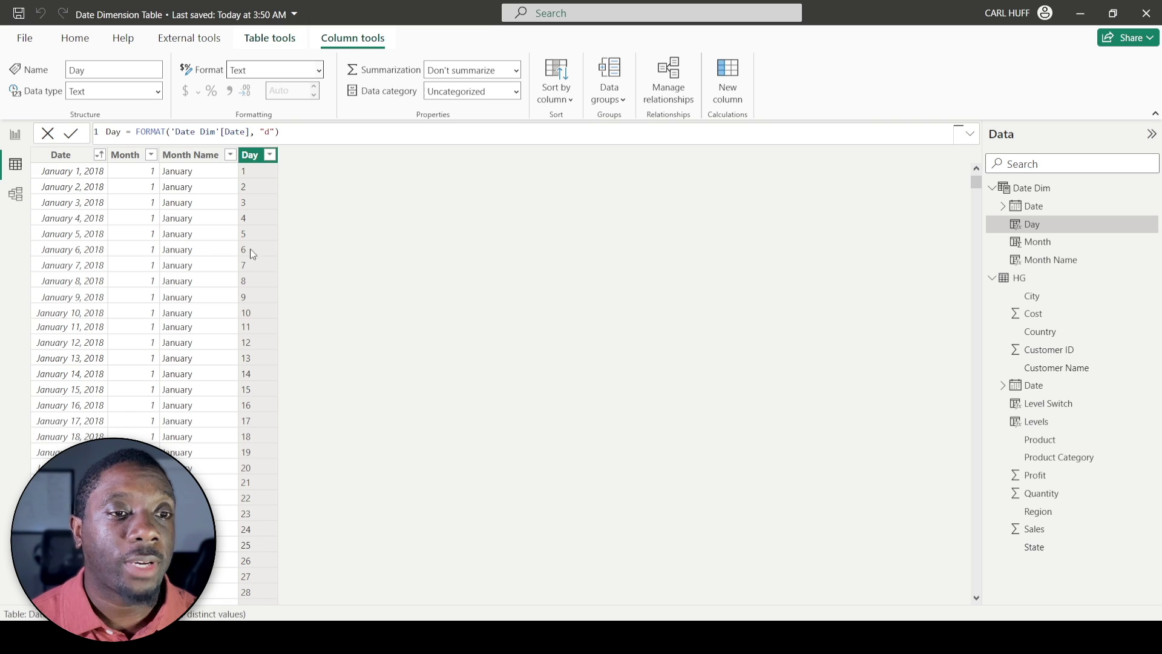
pyautogui.scroll(-7, 183, 401)
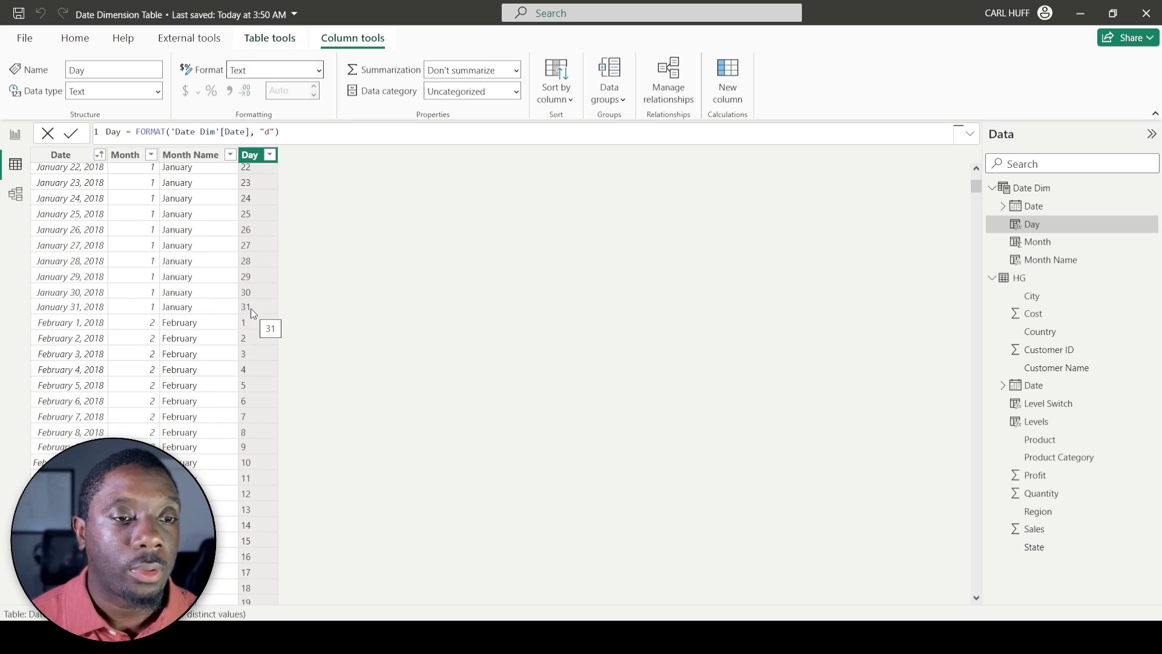
pyautogui.scroll(7, 259, 328)
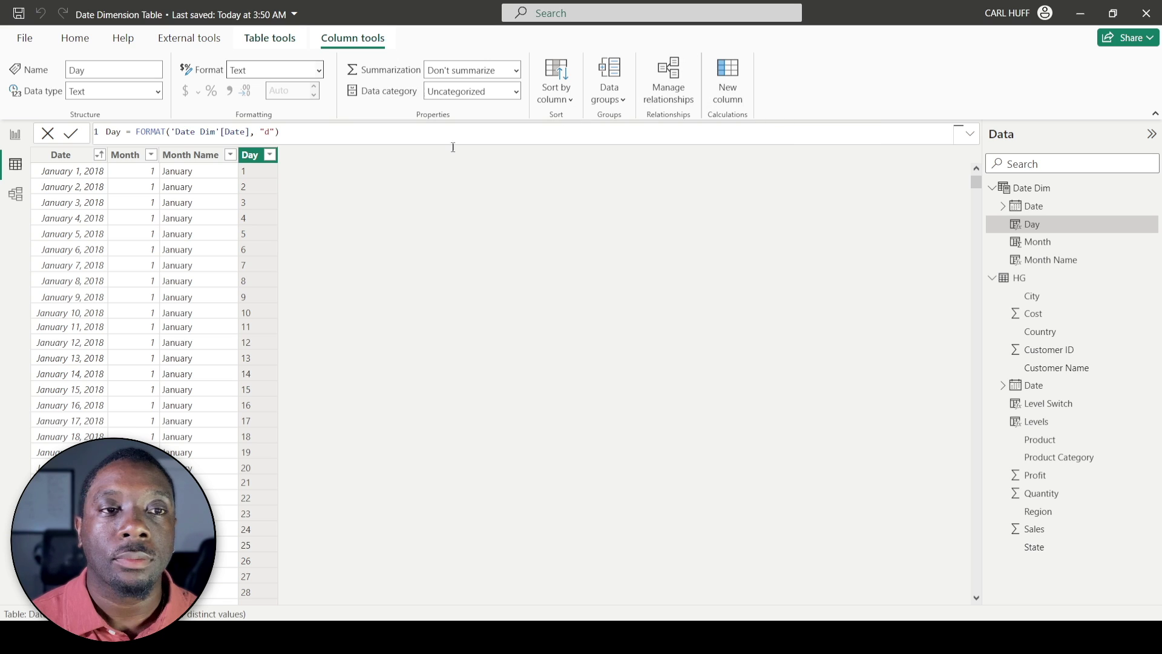
# Step: Add a calculated column to the Date Dim table with the formula Day name = FORMAT('Date Dim'[Date], "ddd"), reusing the Day column's formula
pyautogui.moveTo(292, 130); pyautogui.dragTo(111, 129)
pyautogui.hotkey('ctrl', 'c')
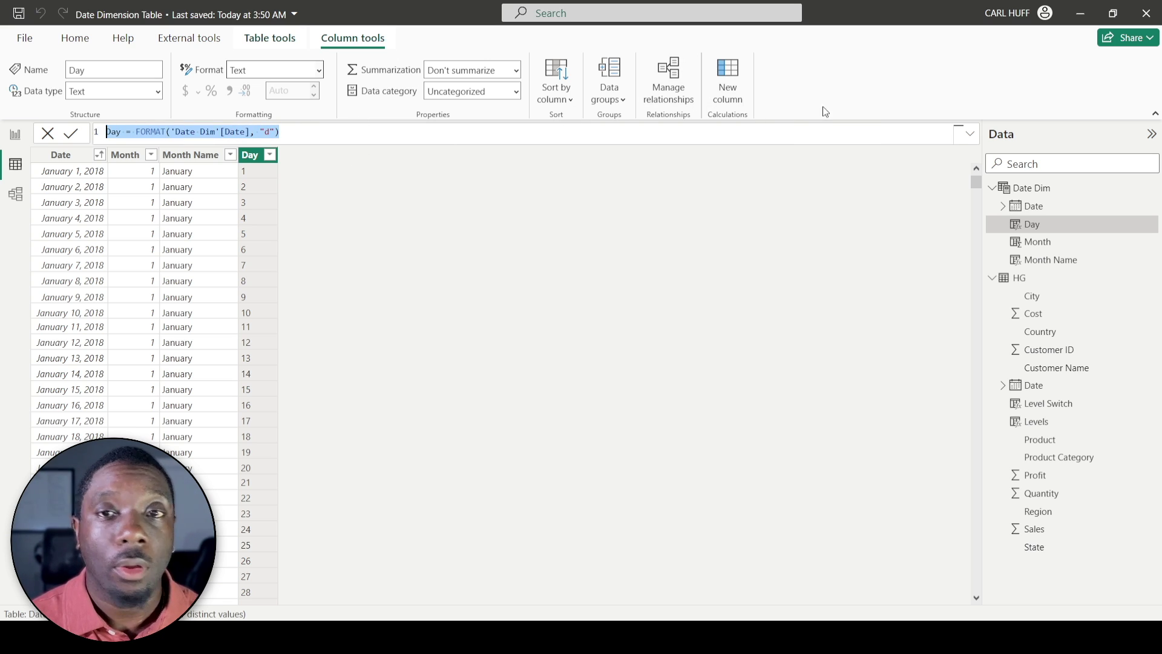
pyautogui.click(724, 85)
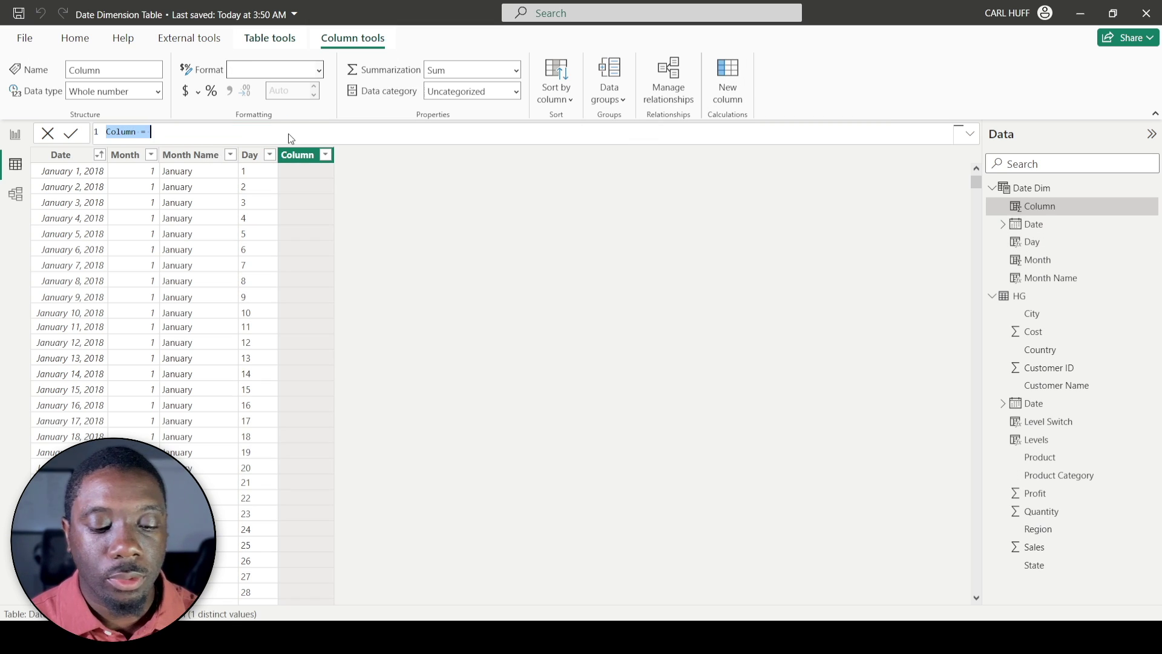
pyautogui.hotkey('ctrl', 'v')
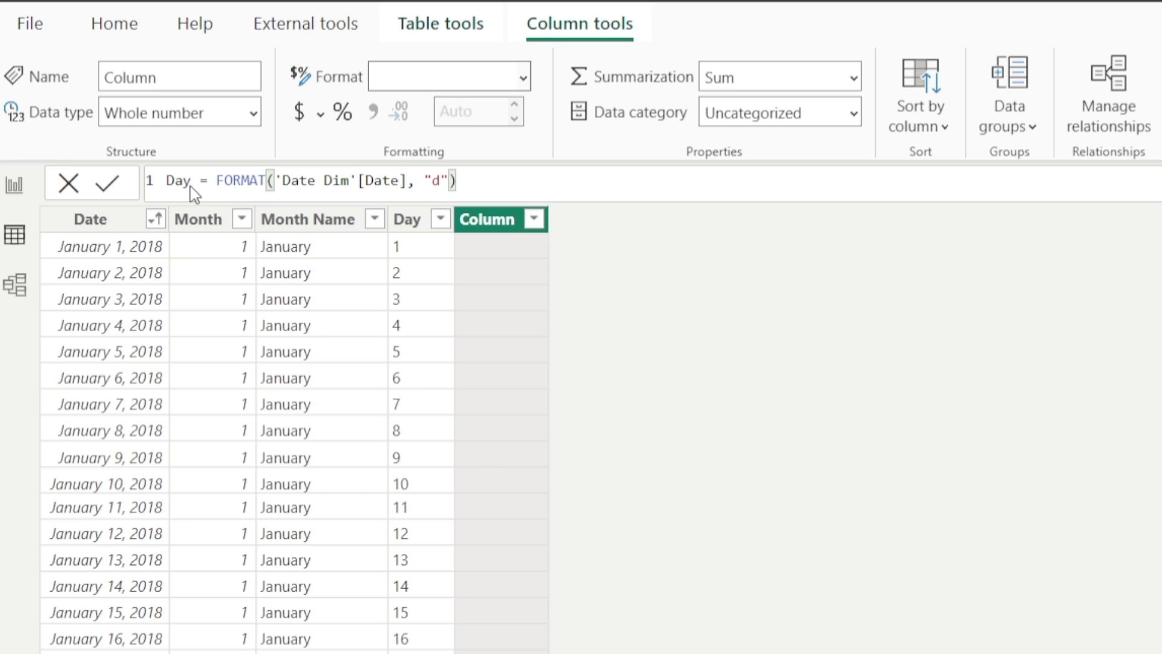
pyautogui.click(122, 133)
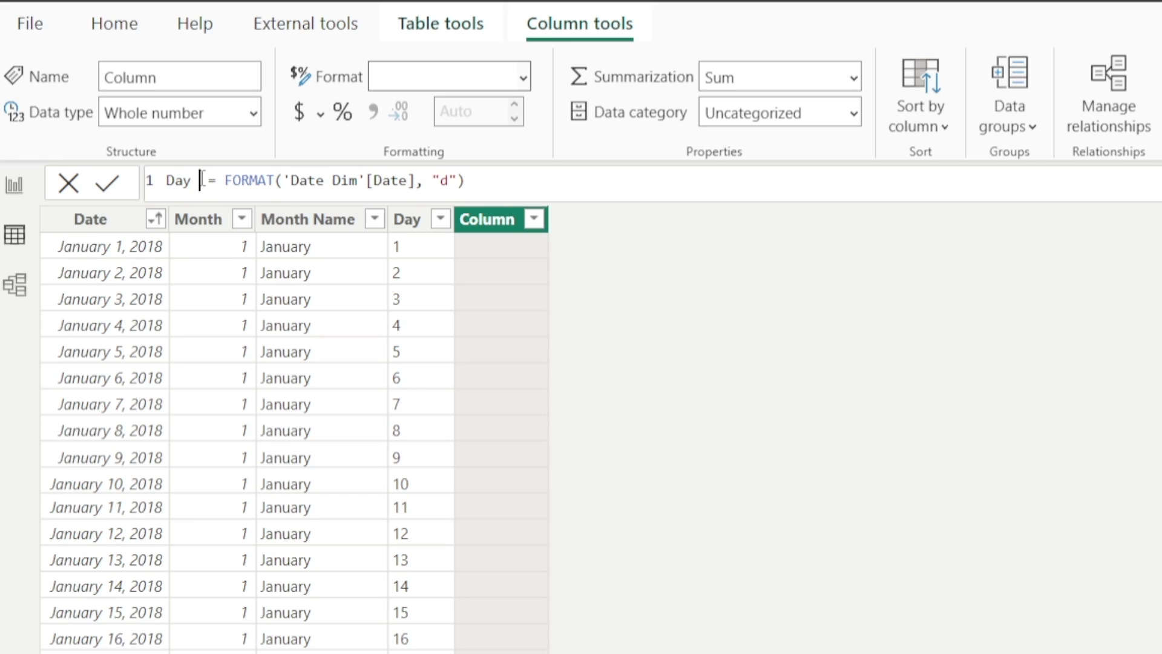
pyautogui.write('name')
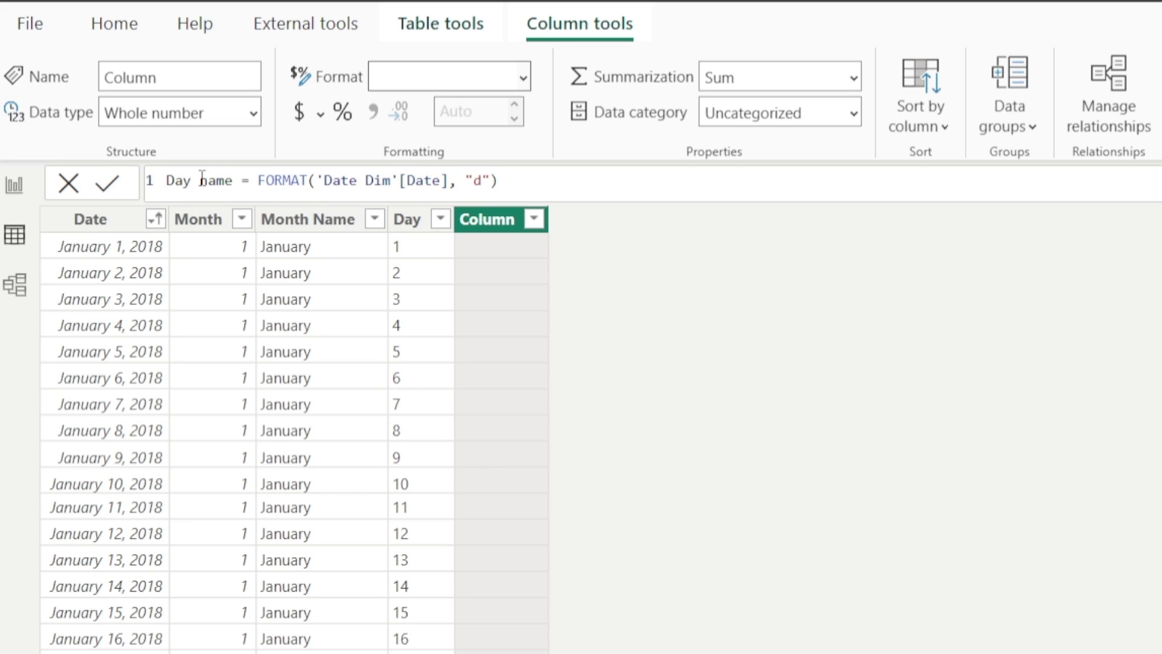
pyautogui.click(483, 180)
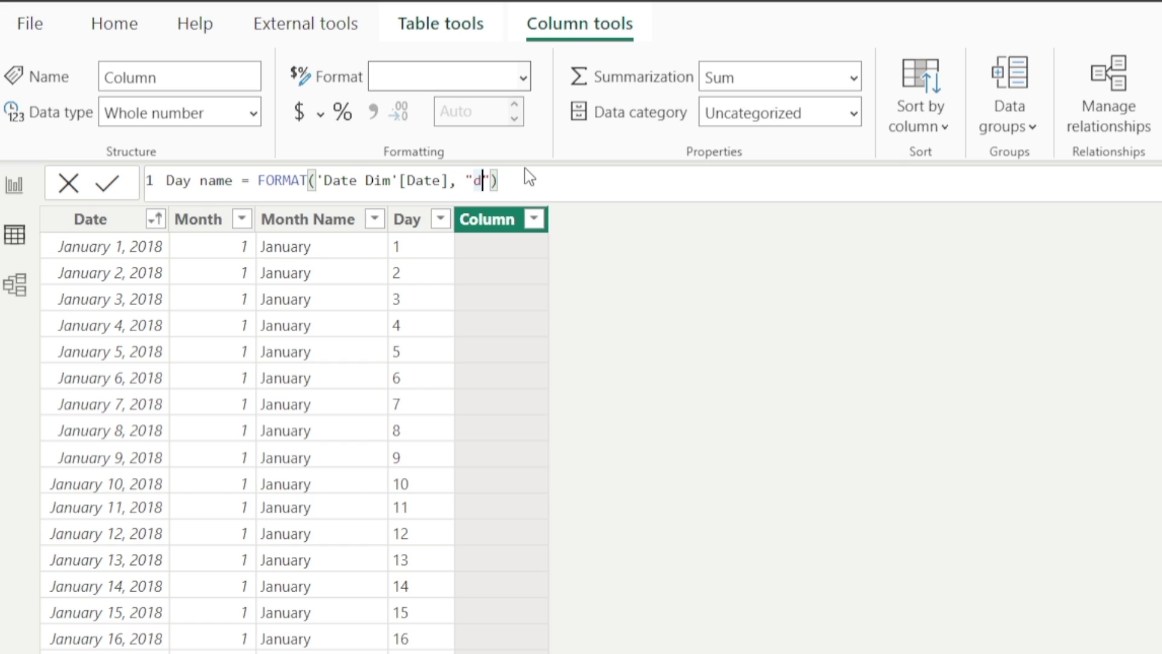
pyautogui.write('dd')
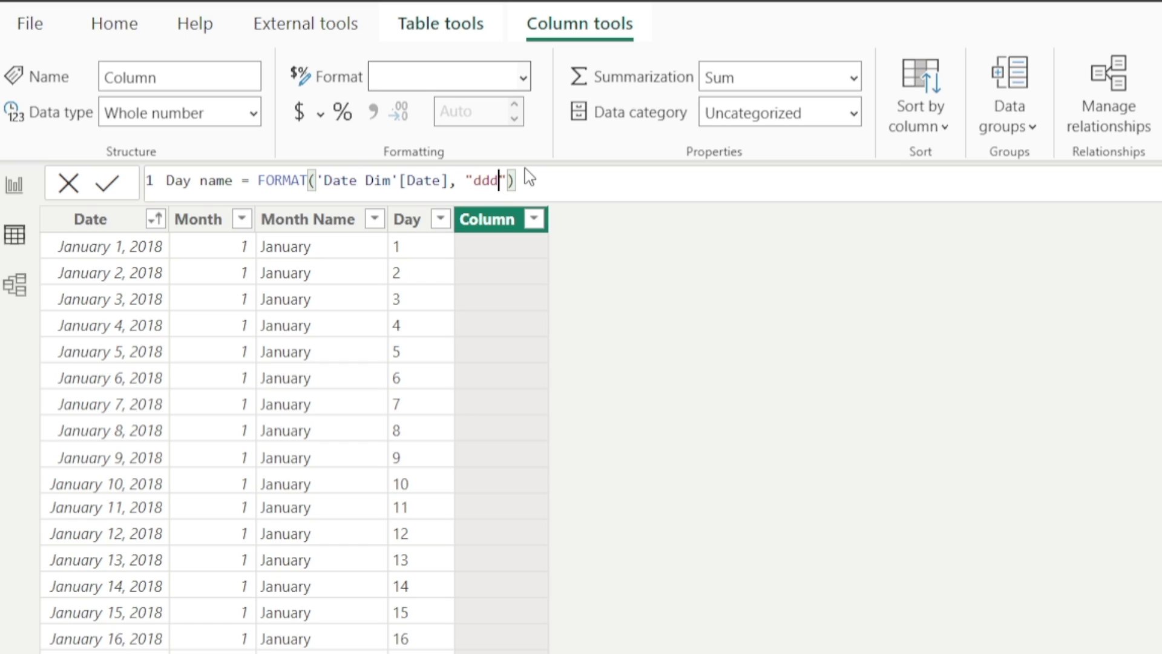
pyautogui.click(542, 180)
pyautogui.press('Return')
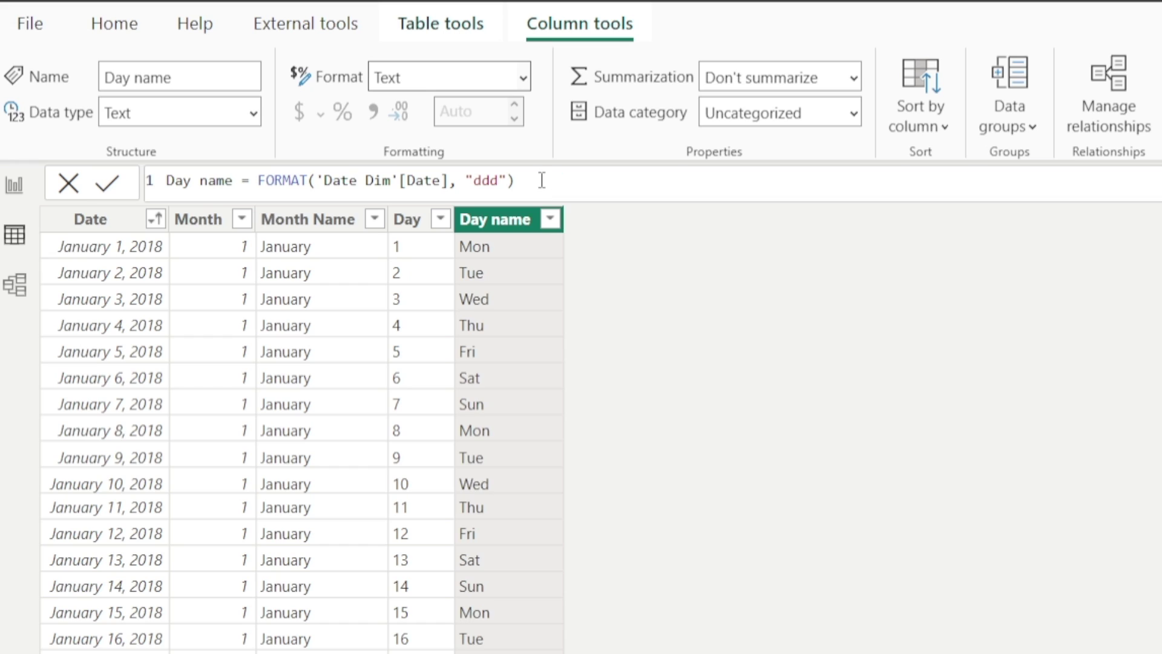
# Step: Change the format code in the Day name column's formula to "dddd" for full weekday names
pyautogui.doubleClick(497, 180)
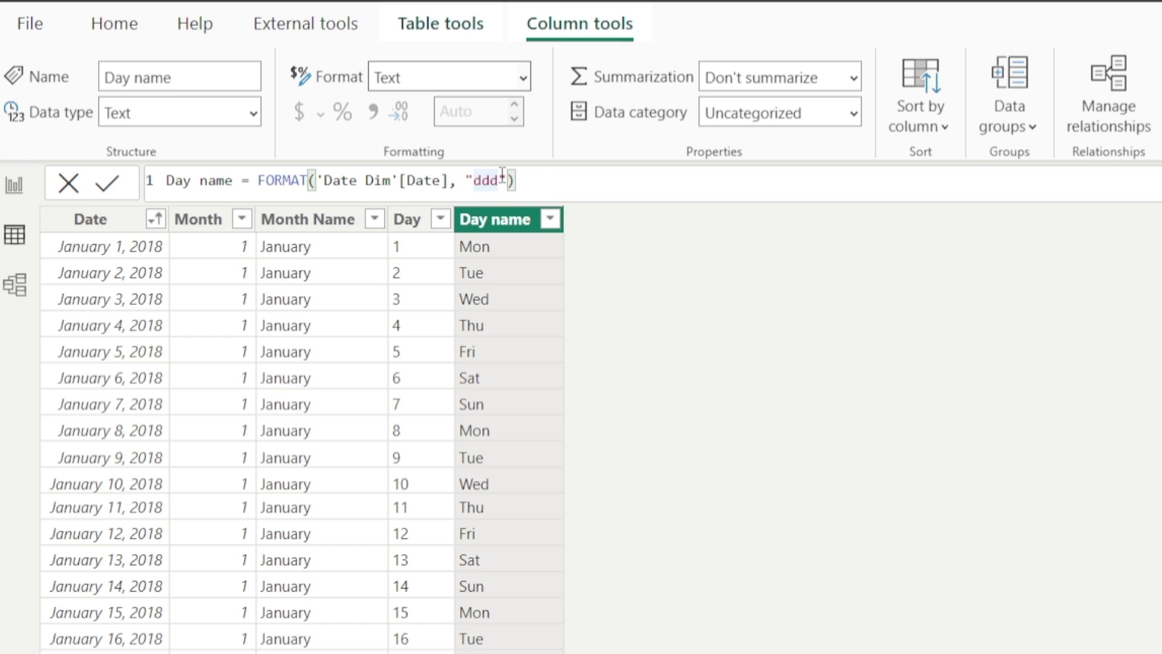
pyautogui.write('dddd')
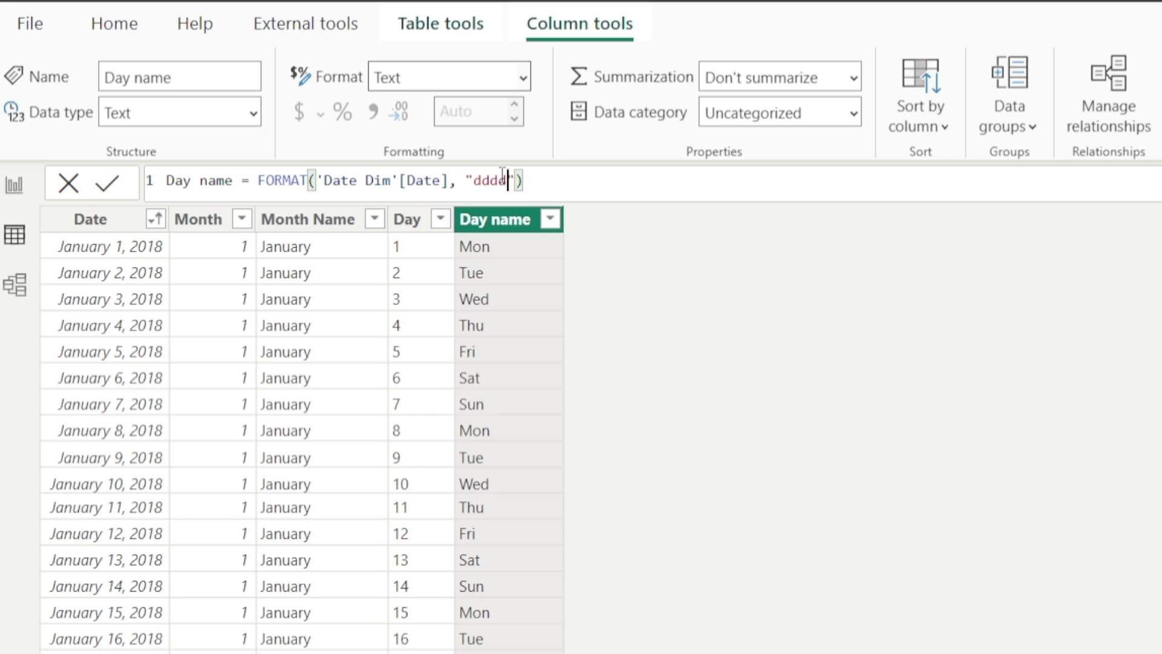
pyautogui.press('Return')
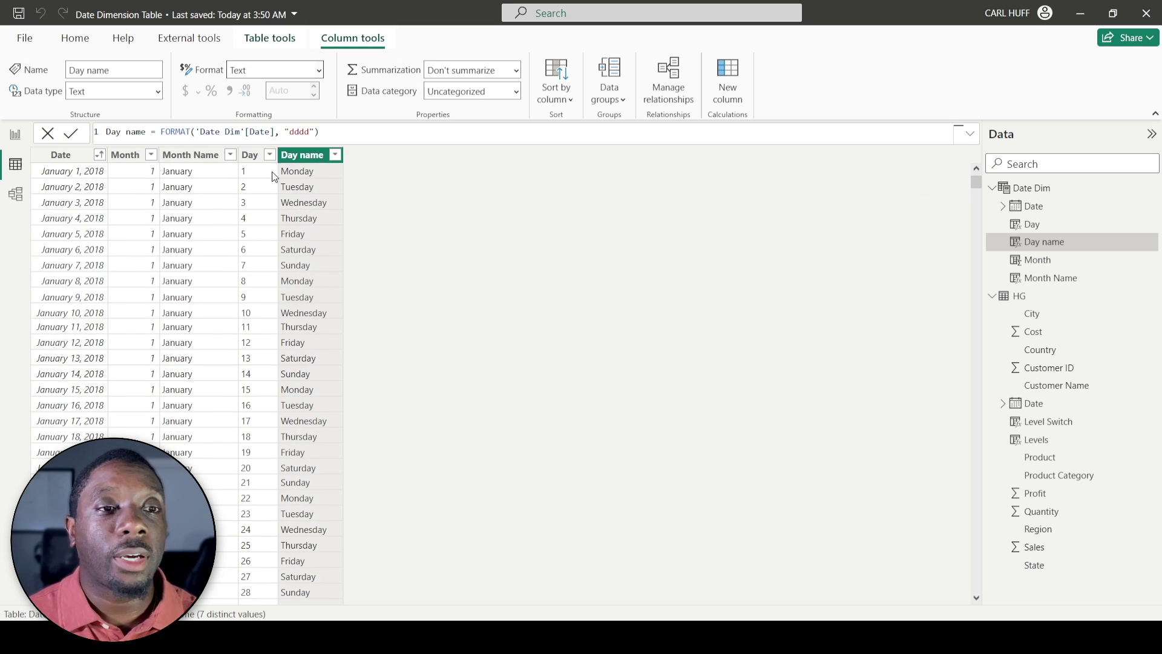
# Step: Try the format codes "ddd" and "dd" in the Day name column's formula, and finish with "dddd"
pyautogui.click(312, 132)
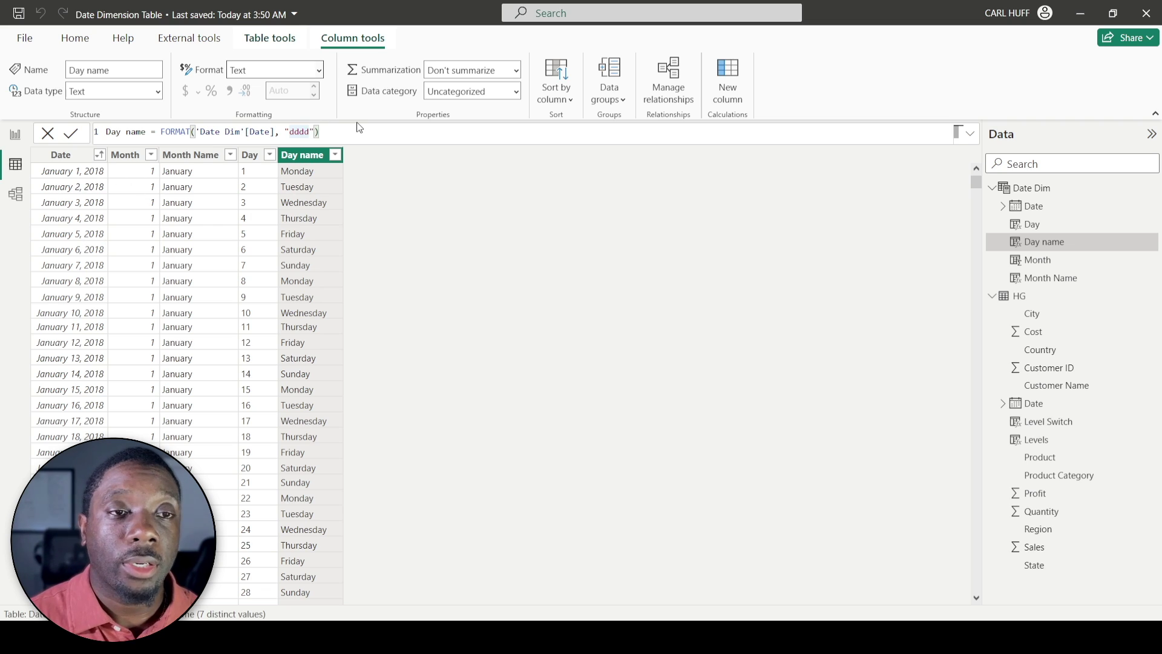
pyautogui.press('BackSpace')
pyautogui.press('BackSpace')
pyautogui.write('d')
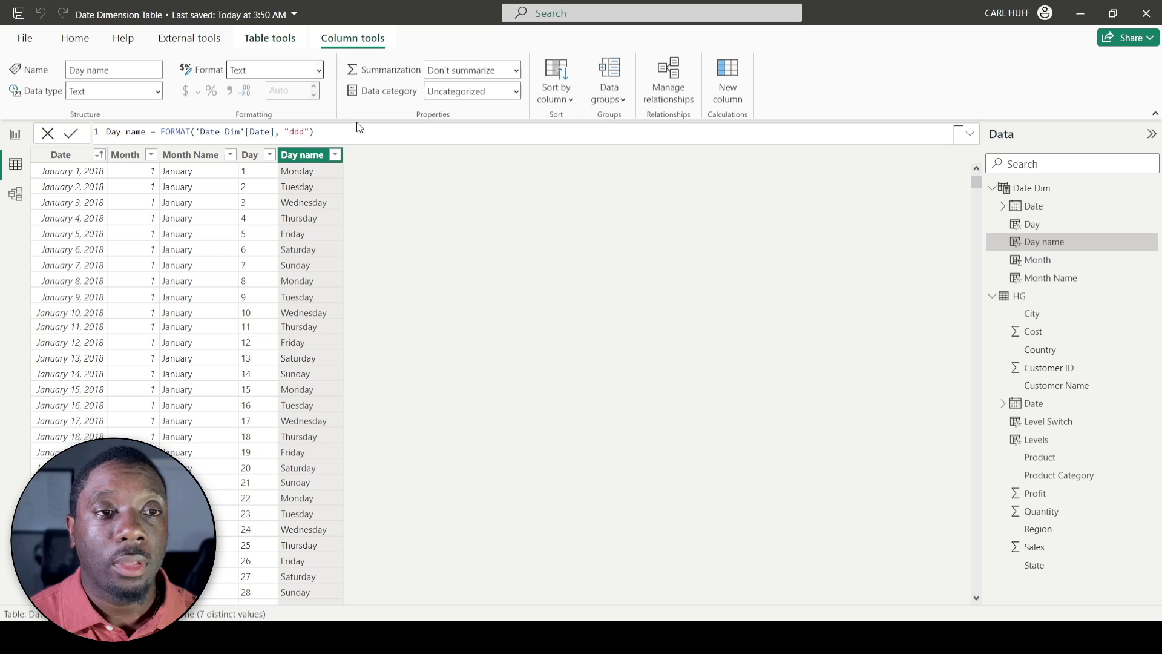
pyautogui.press('Return')
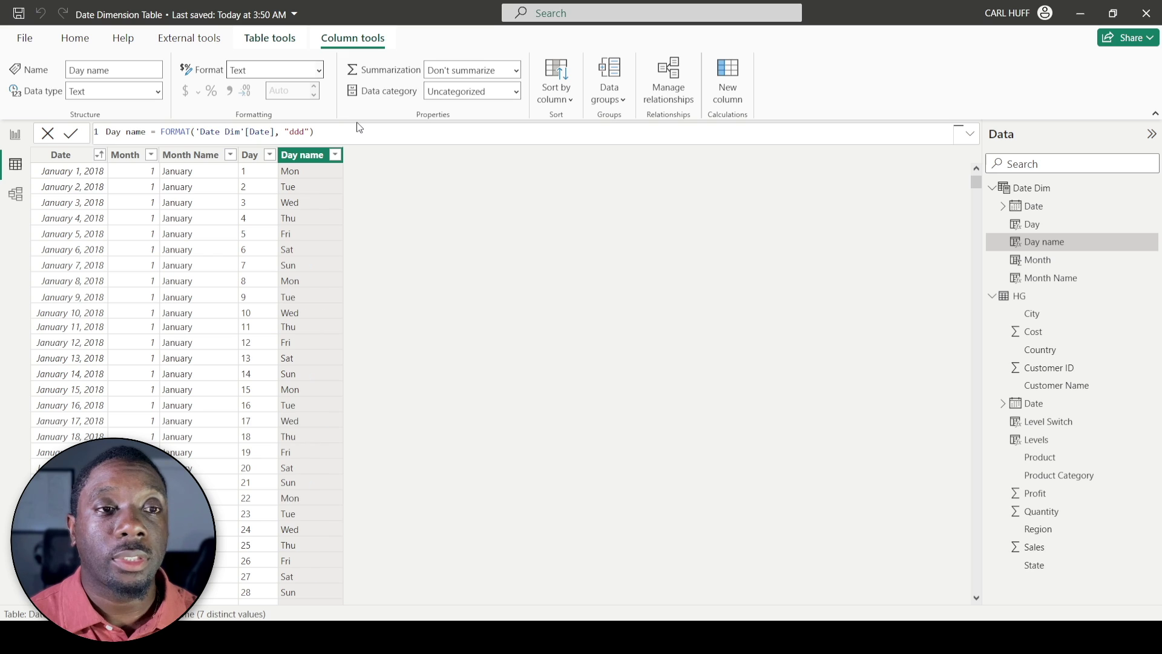
pyautogui.click(304, 132)
pyautogui.press('BackSpace')
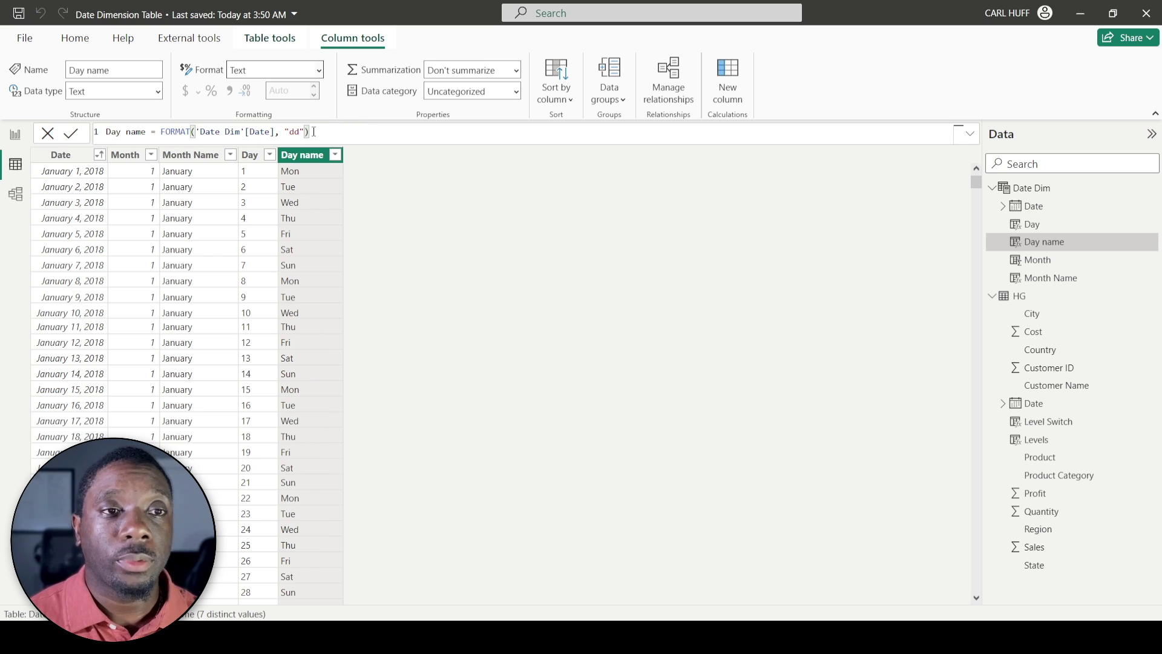
pyautogui.press('Return')
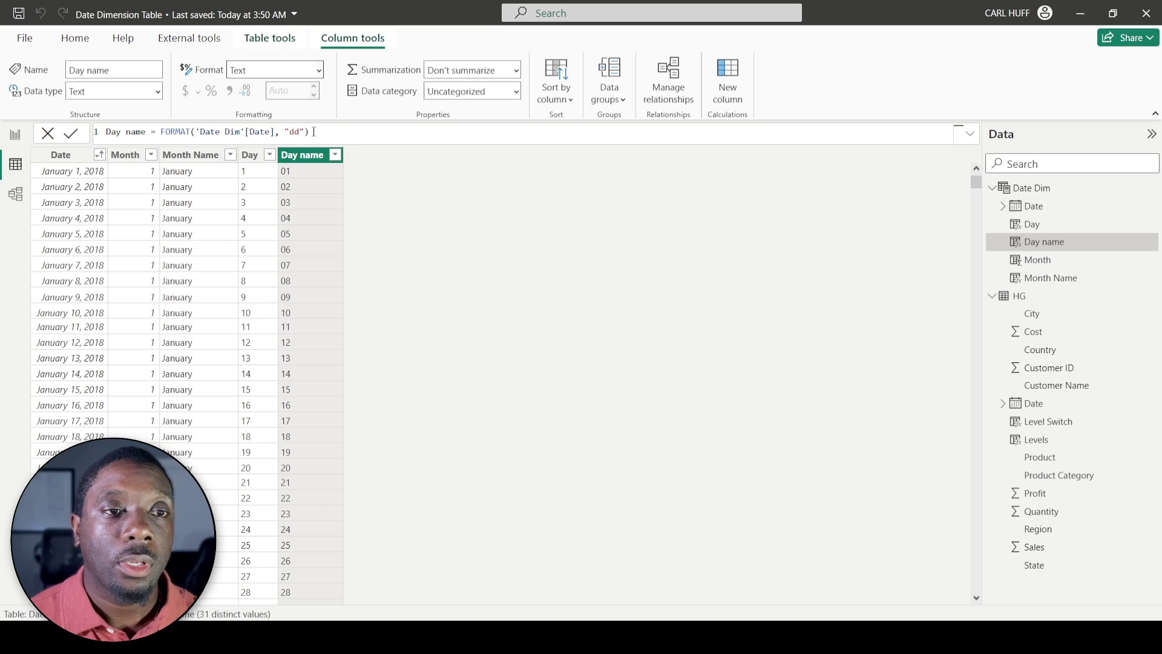
pyautogui.click(303, 132)
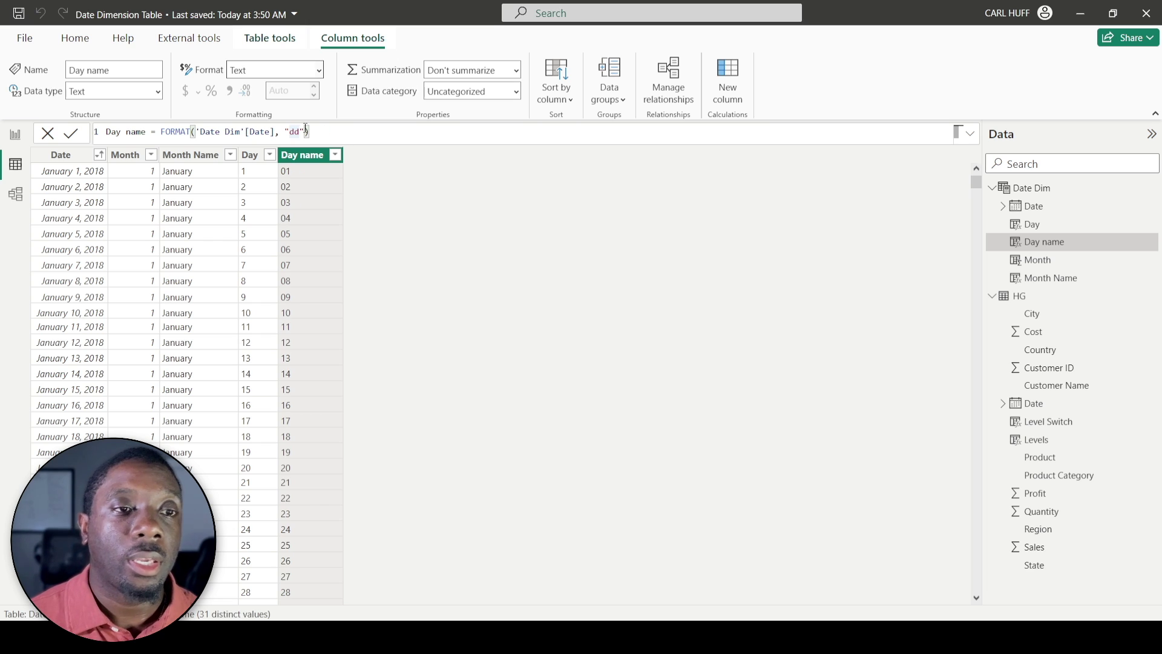
pyautogui.write('dd')
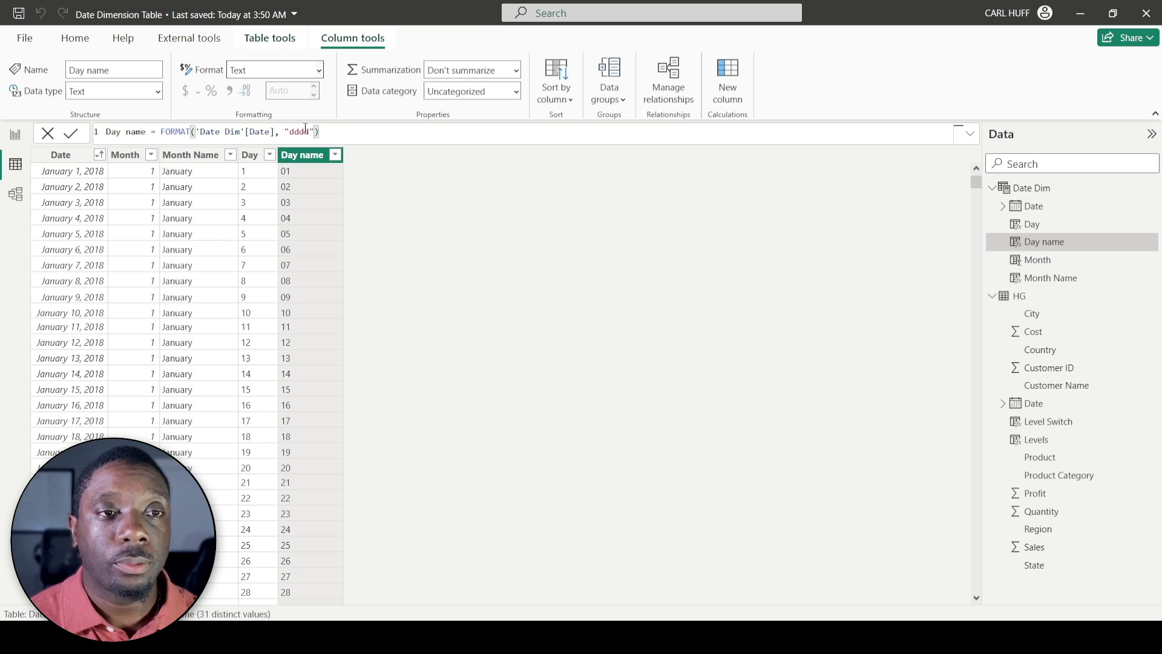
pyautogui.press('Return')
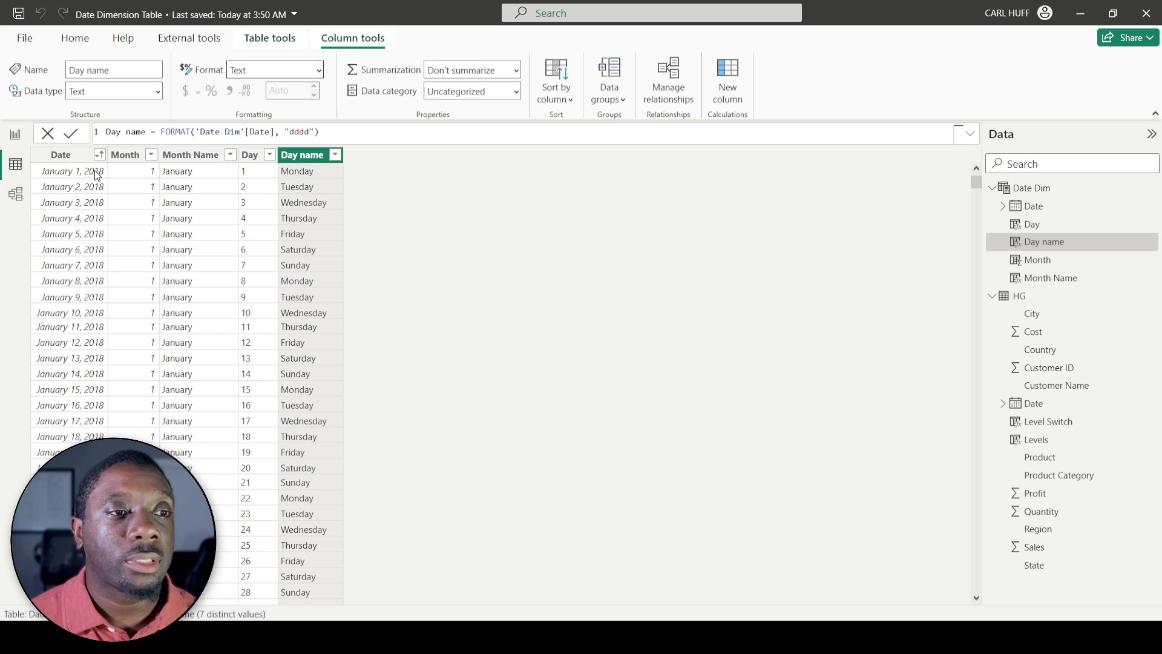
# Step: Add a calculated column to the Date Dim table with the formula Year = YEAR('Date Dim'[Date])
pyautogui.click(731, 97)
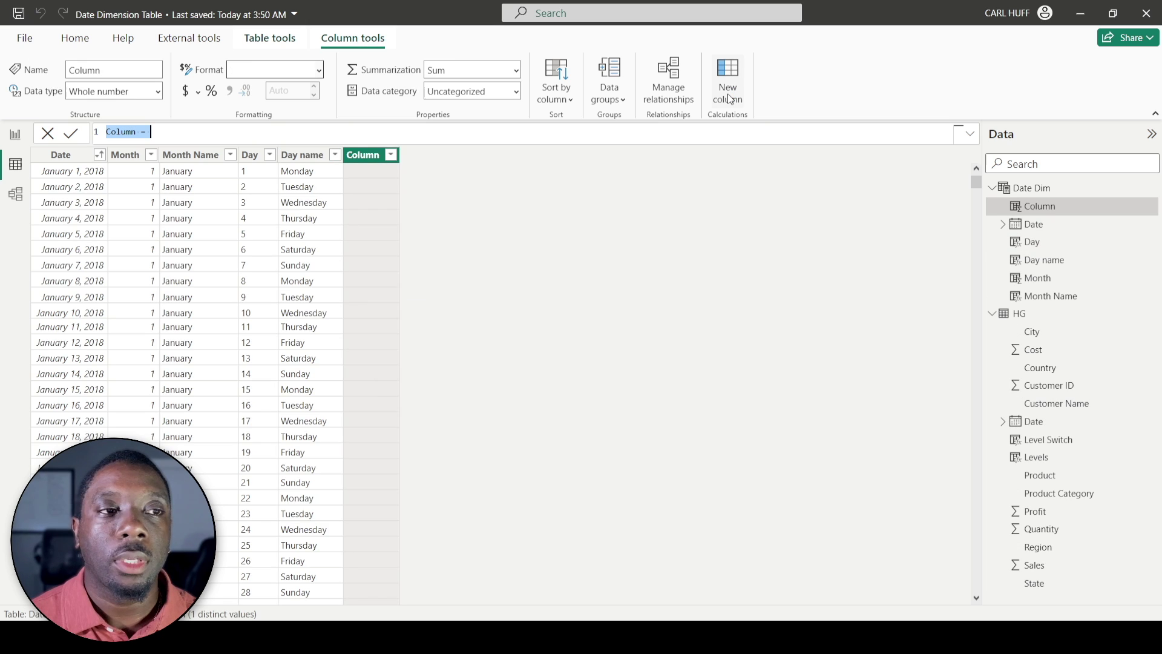
pyautogui.write('Year')
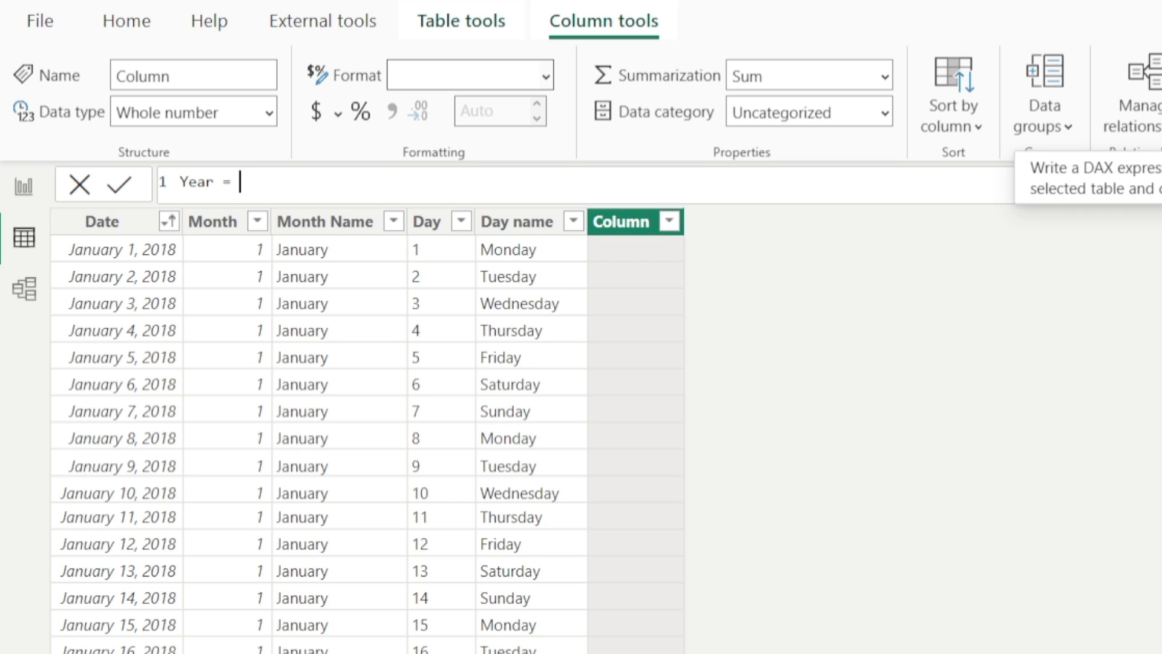
pyautogui.write('year')
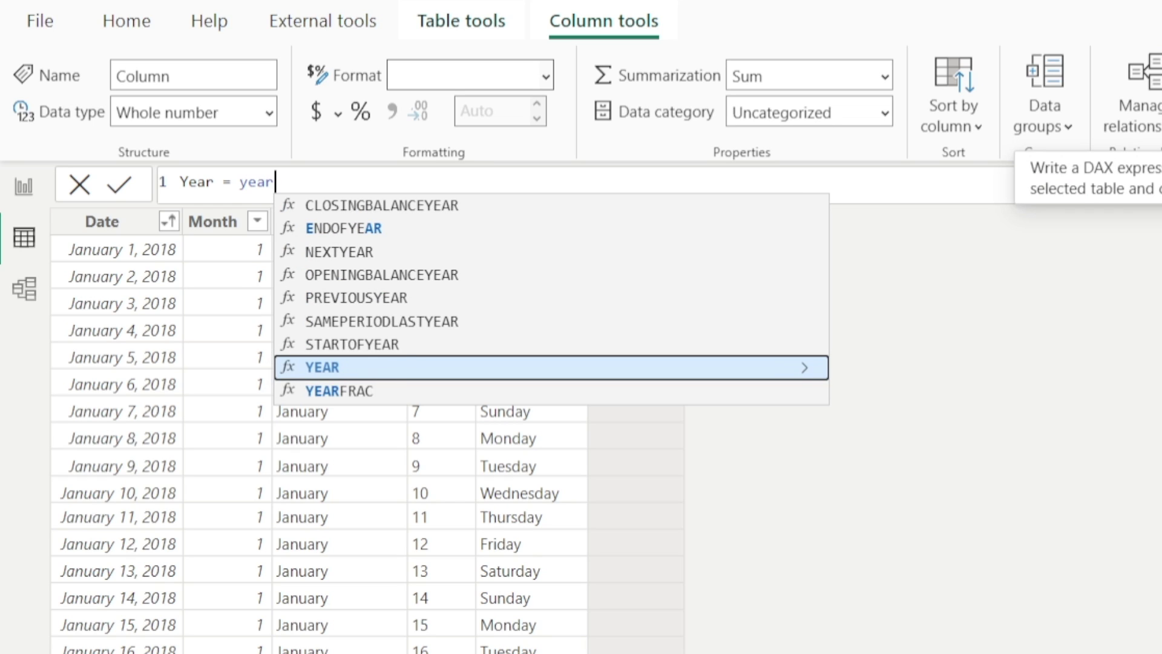
pyautogui.press('Tab')
pyautogui.write('date')
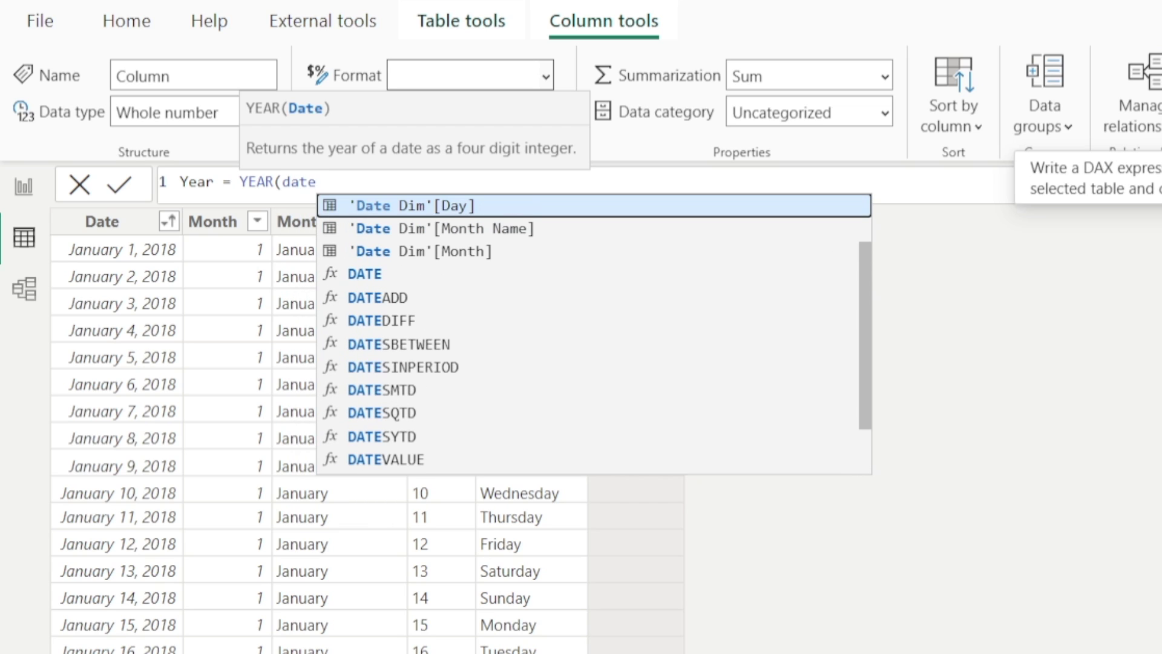
pyautogui.press('Tab')
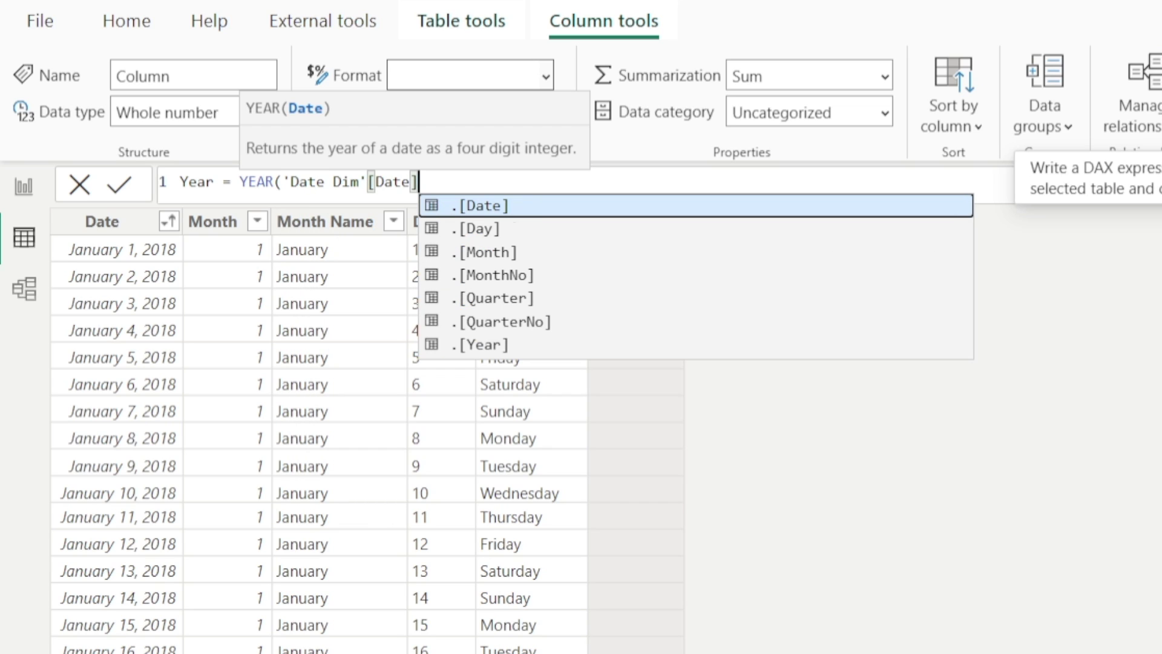
pyautogui.write(')')
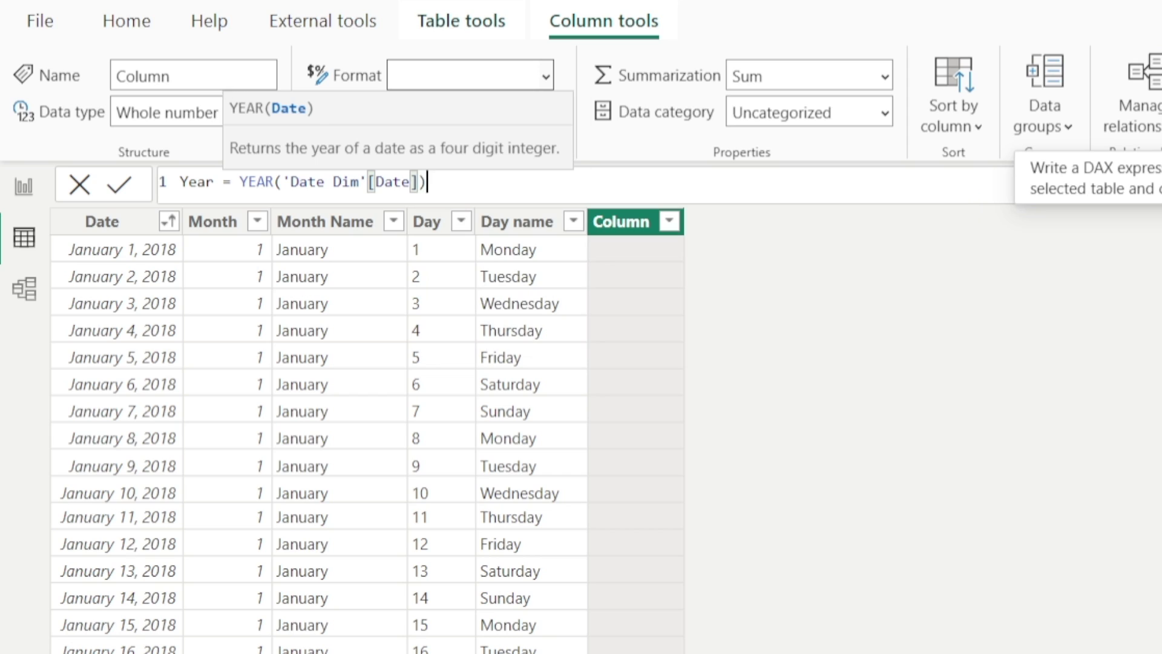
pyautogui.press('Return')
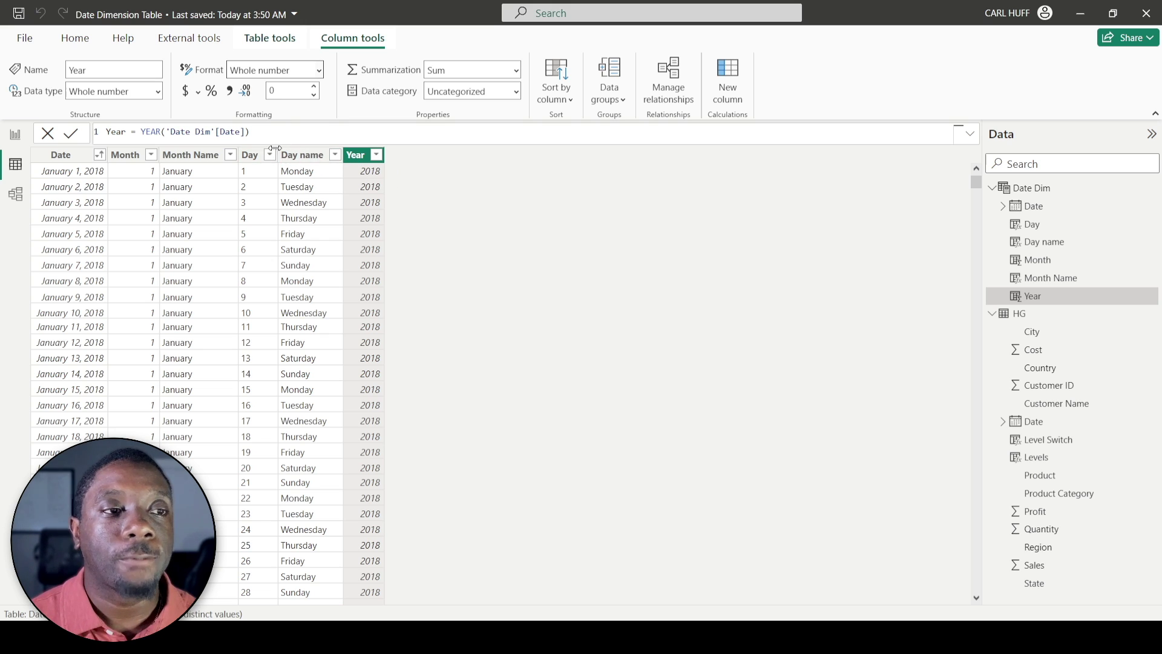
# Step: Add a calculated column to the Date Dim table with the formula Quarter = QUARTER('Date Dim'[Date]) and check its values from March through May
pyautogui.click(731, 92)
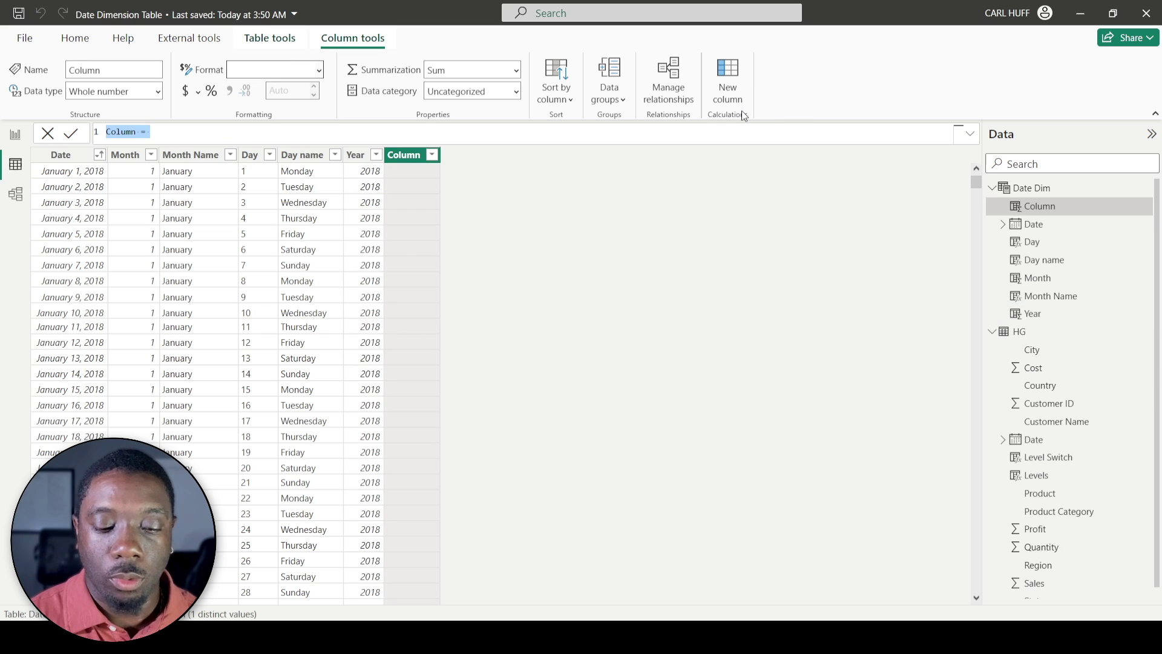
pyautogui.write('Quarter =')
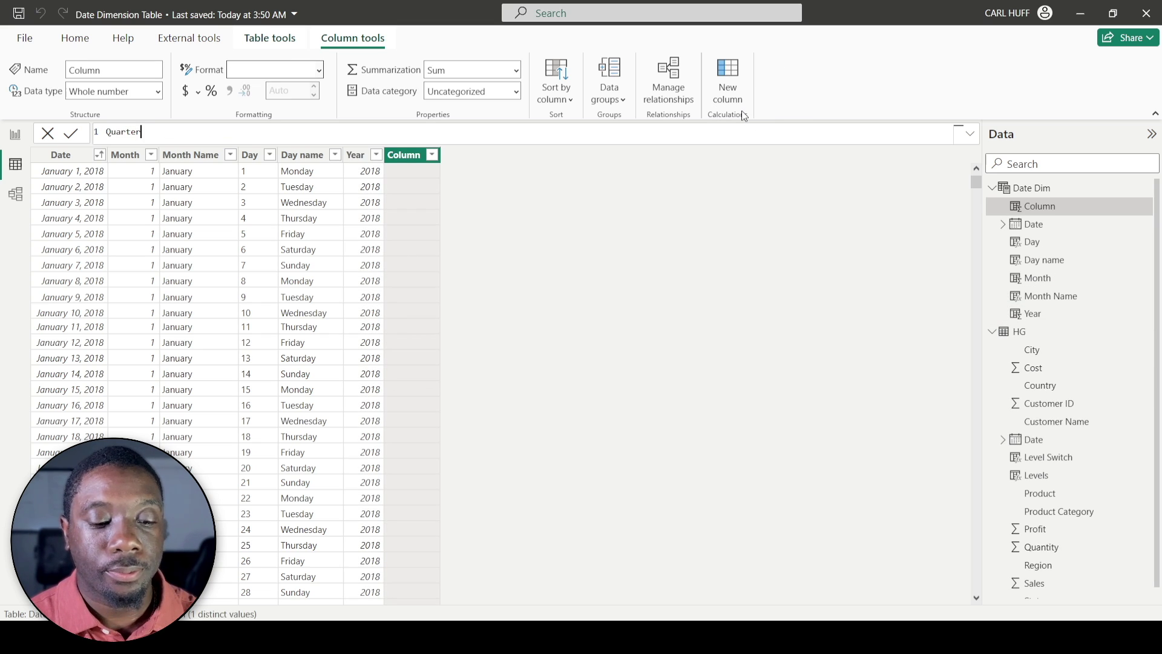
pyautogui.write(' qua')
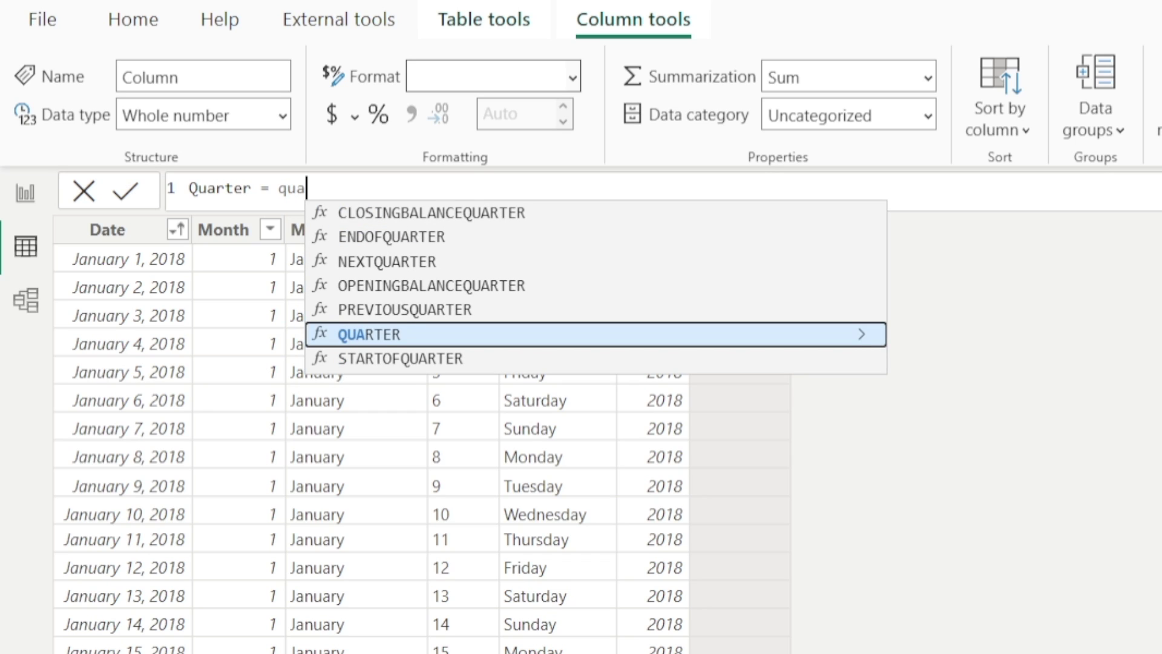
pyautogui.press('Tab')
pyautogui.write('date')
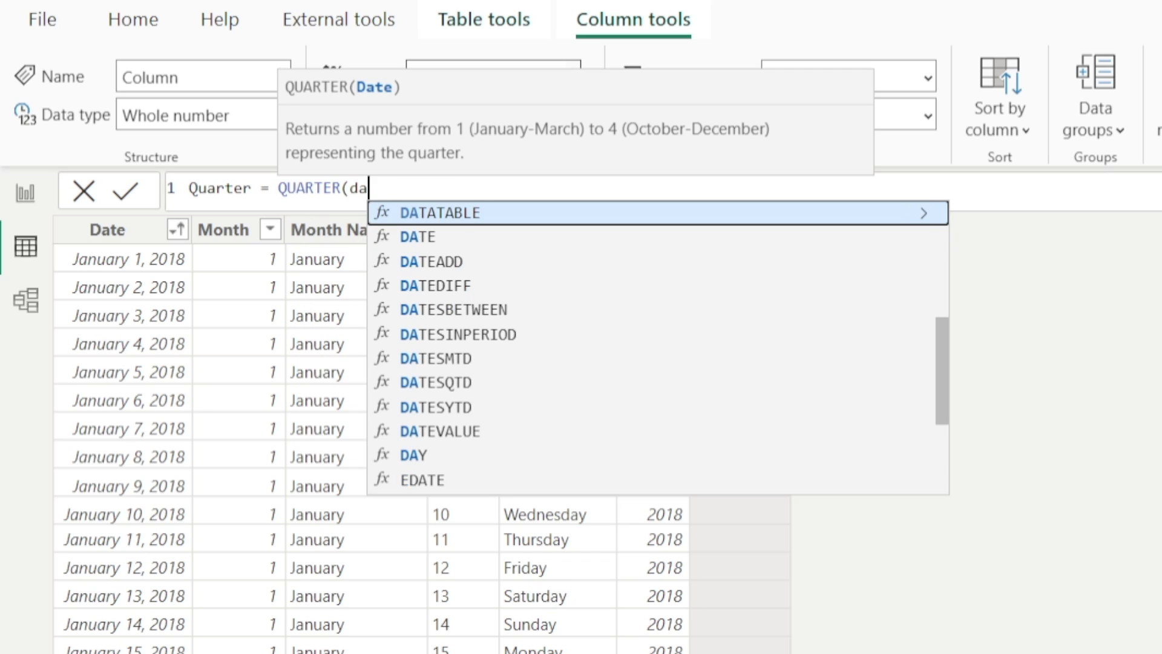
pyautogui.press('Up')
pyautogui.press('Up')
pyautogui.press('Up')
pyautogui.press('Up')
pyautogui.press('Up')
pyautogui.press('Up')
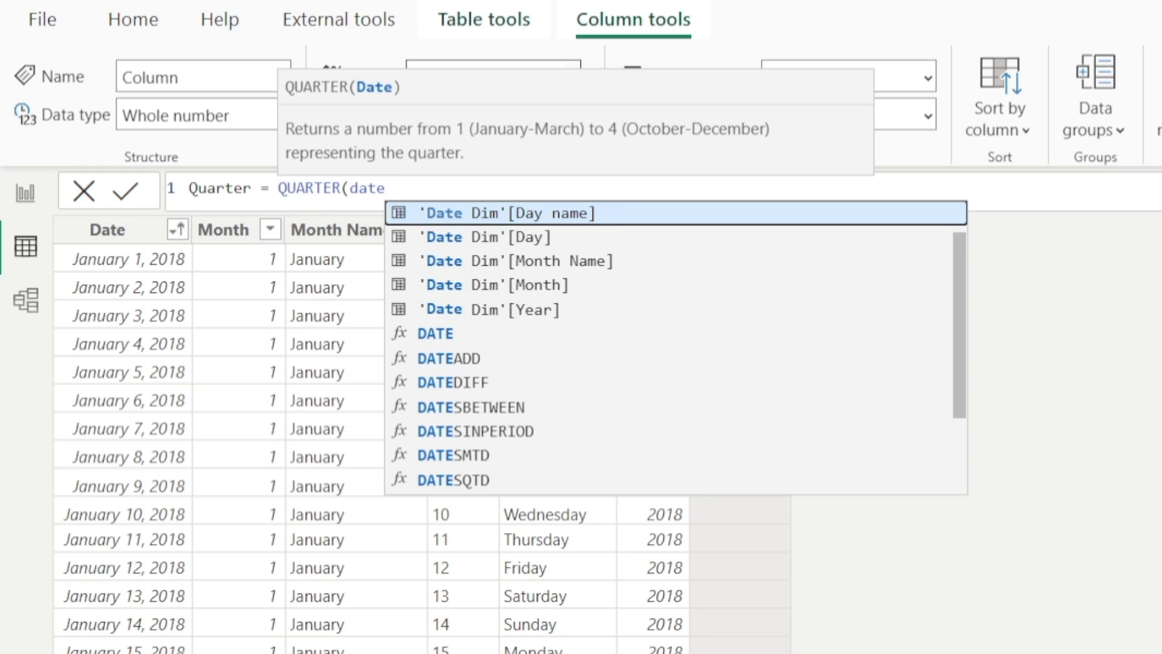
pyautogui.press('Down')
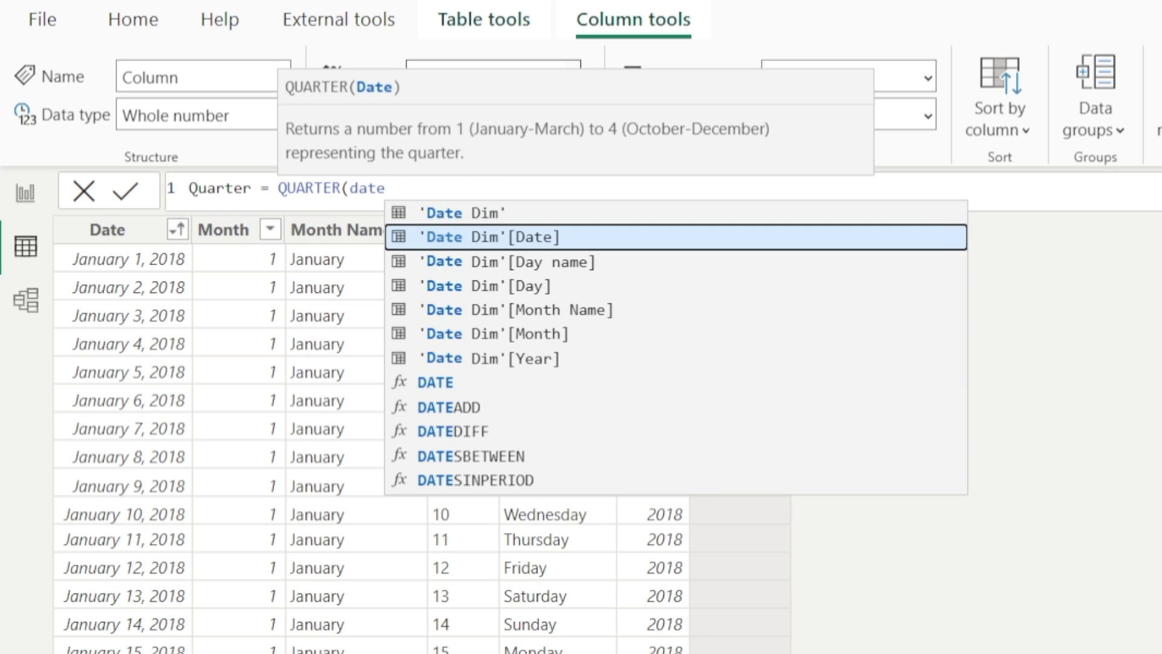
pyautogui.press('Tab')
pyautogui.write(')')
pyautogui.press('Return')
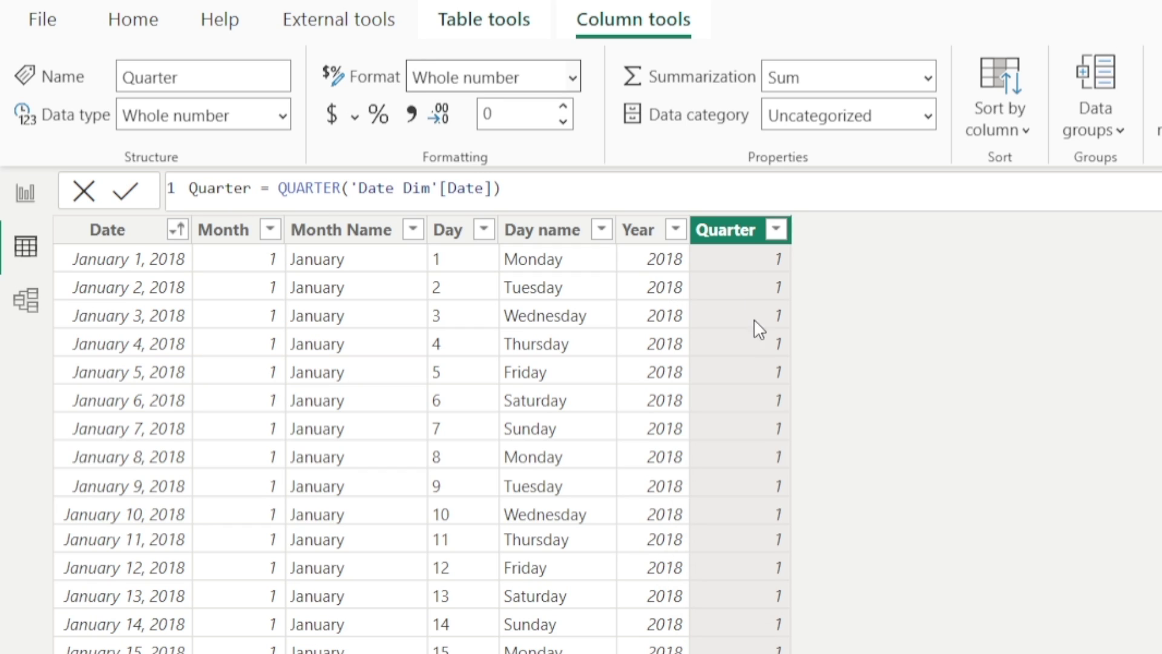
pyautogui.scroll(-20, 771, 358)
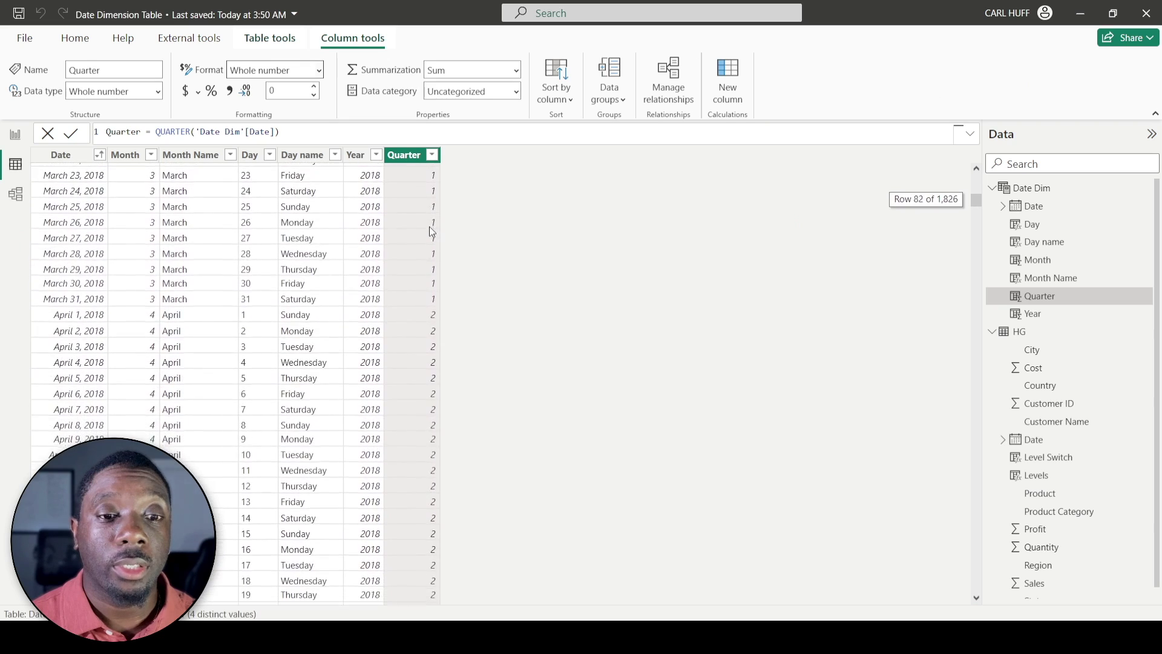
pyautogui.scroll(-20, 432, 231)
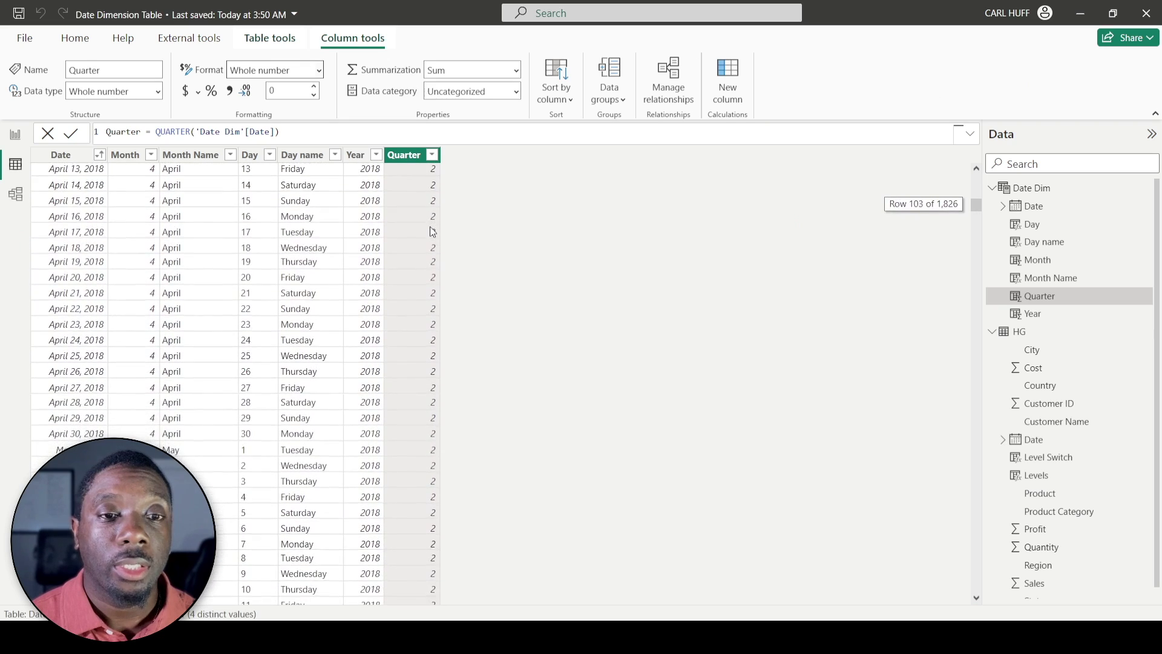
# Step: Start a new calculated column in the Date Dim table named Quarter Name, with the text "Q" beginning its formula
pyautogui.scroll(10, 433, 227)
pyautogui.scroll(20, 433, 227)
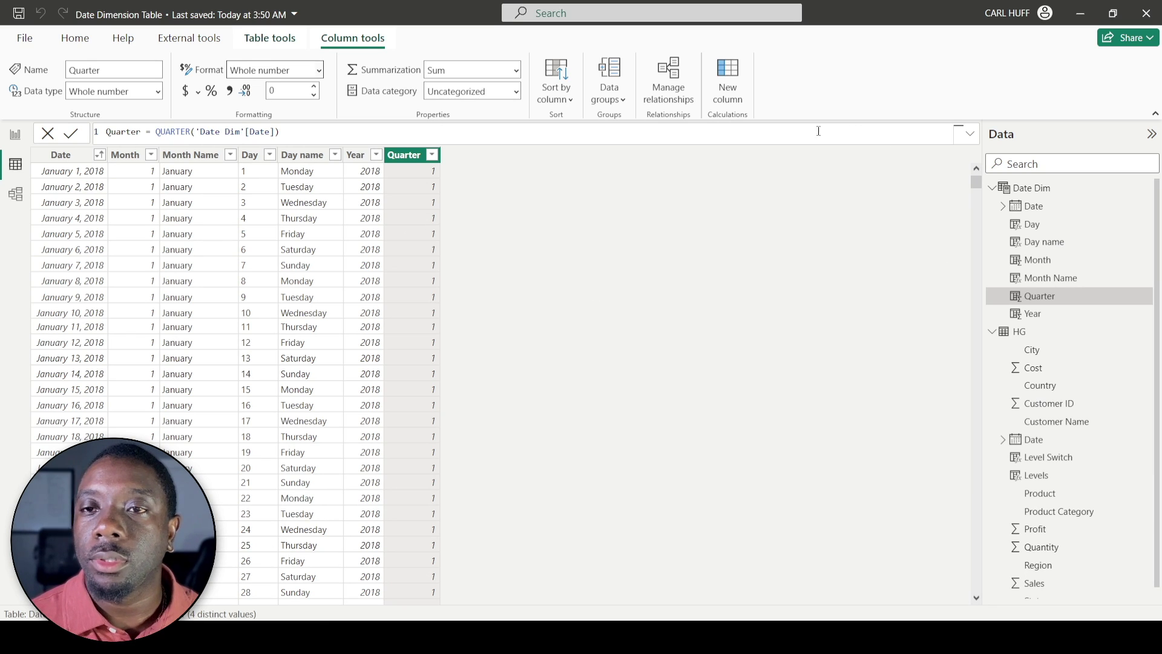
pyautogui.click(728, 84)
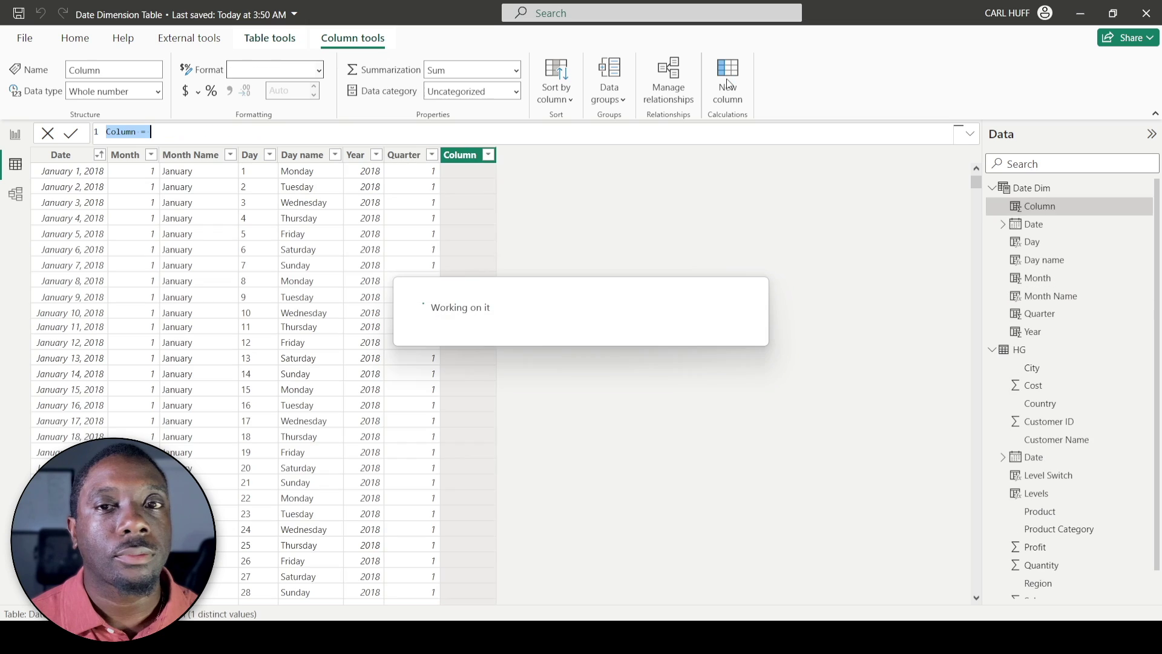
pyautogui.write('Qua')
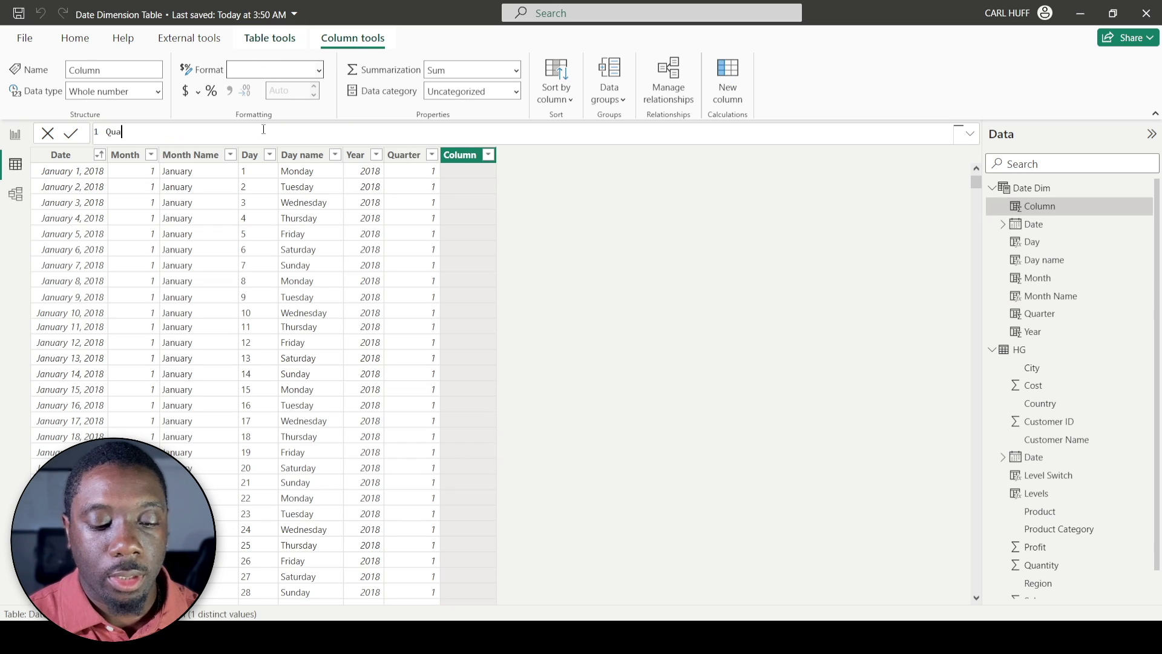
pyautogui.write('rter Name')
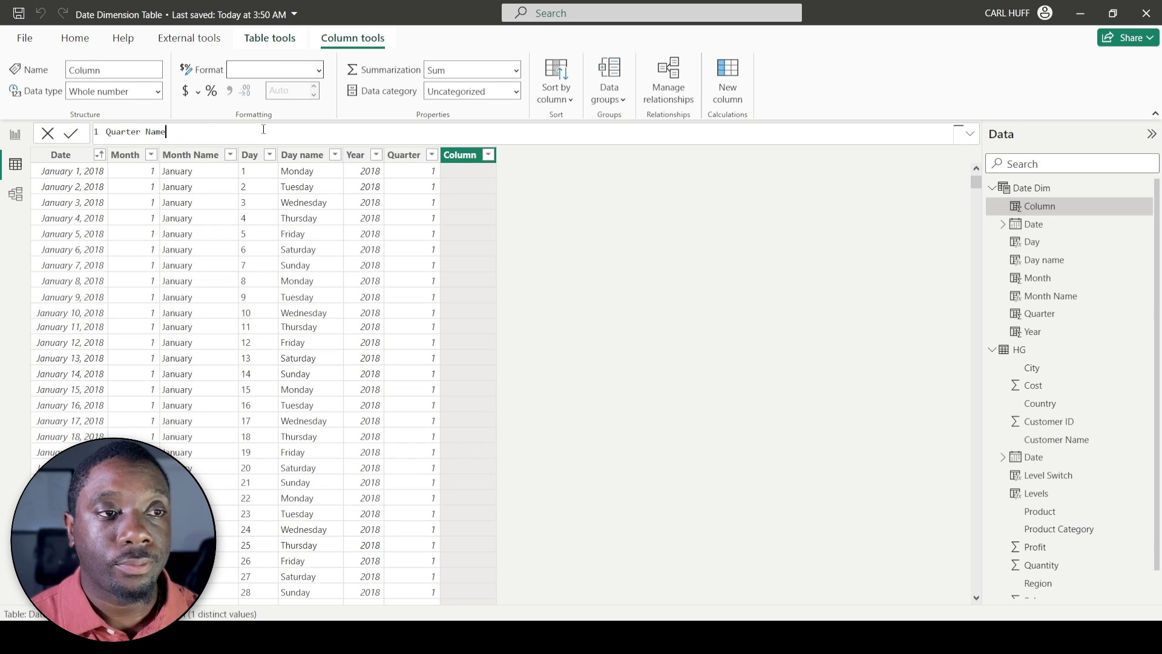
pyautogui.write(' = ""')
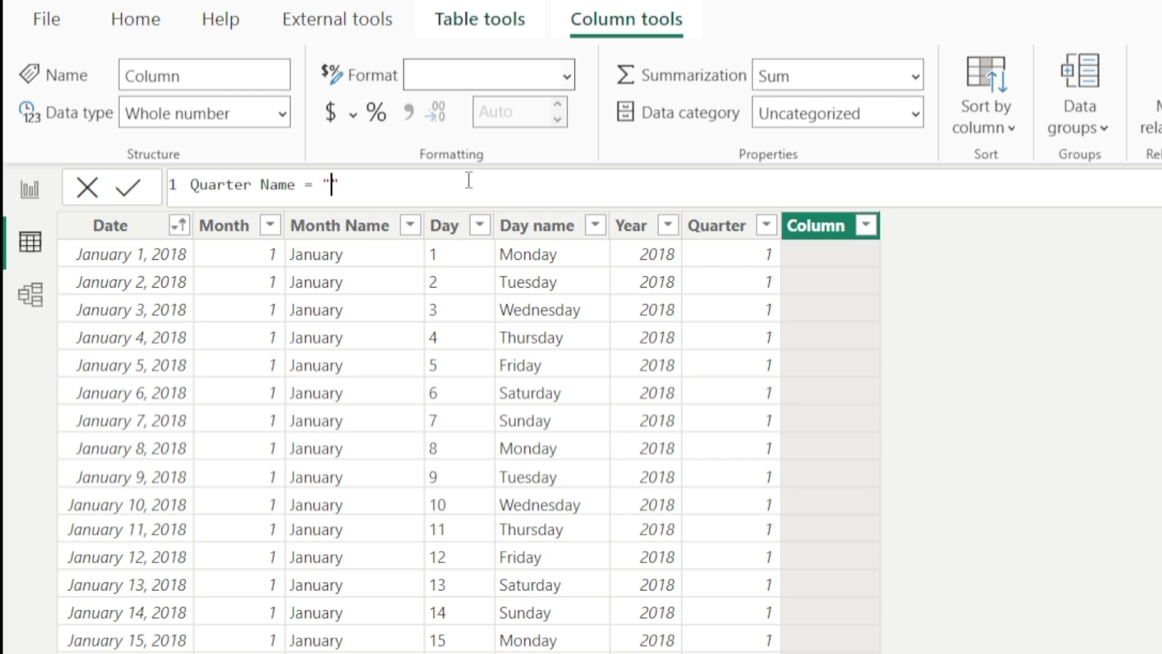
pyautogui.write('Q')
pyautogui.press('Right')
# Step: Complete the Quarter Name formula as "Q" & QUARTER('Date Dim'[Date]), commit it and check the column's values into the second quarter
pyautogui.write('& qu')
pyautogui.press('Tab')
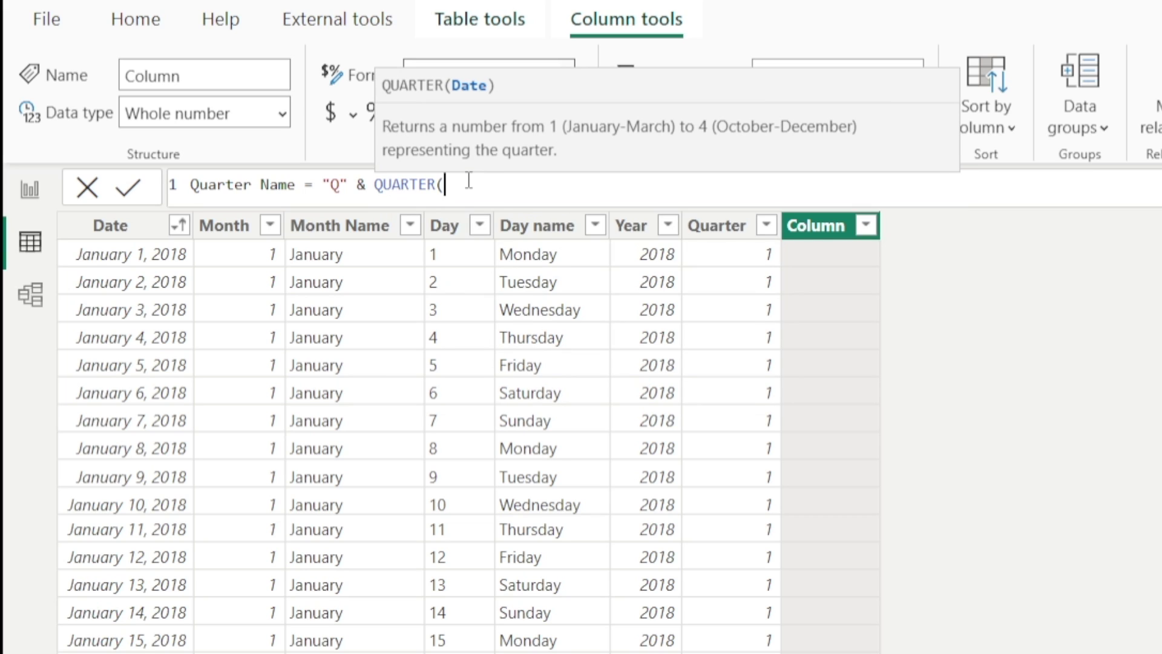
pyautogui.write('date')
pyautogui.scroll(3, 545, 297)
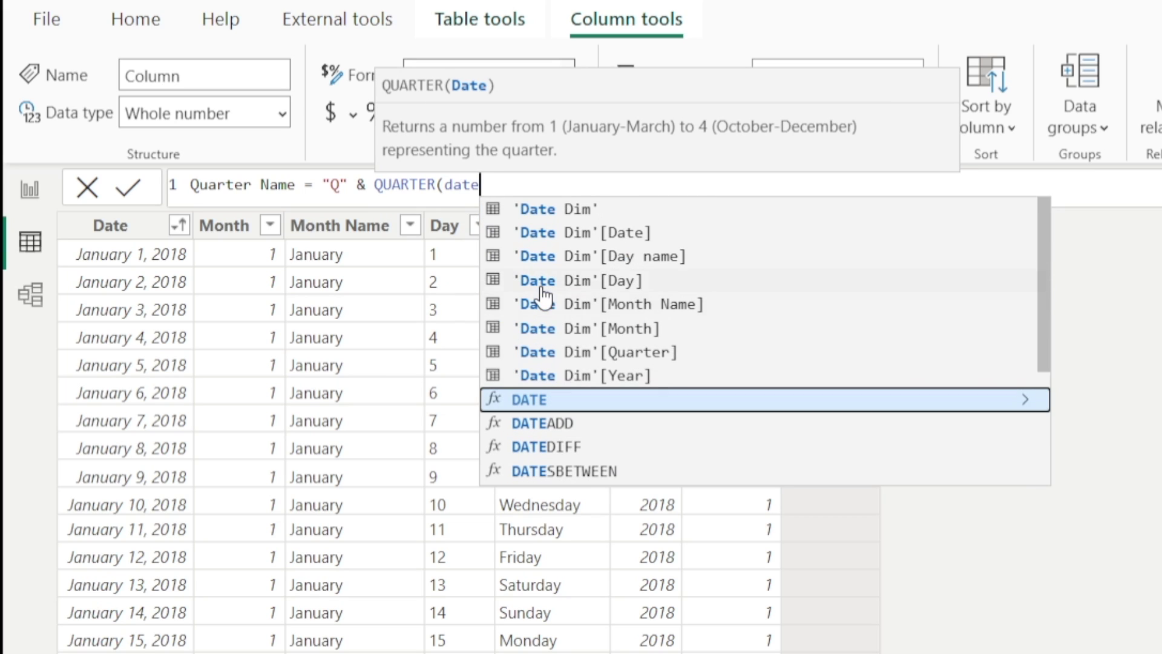
pyautogui.click(630, 234)
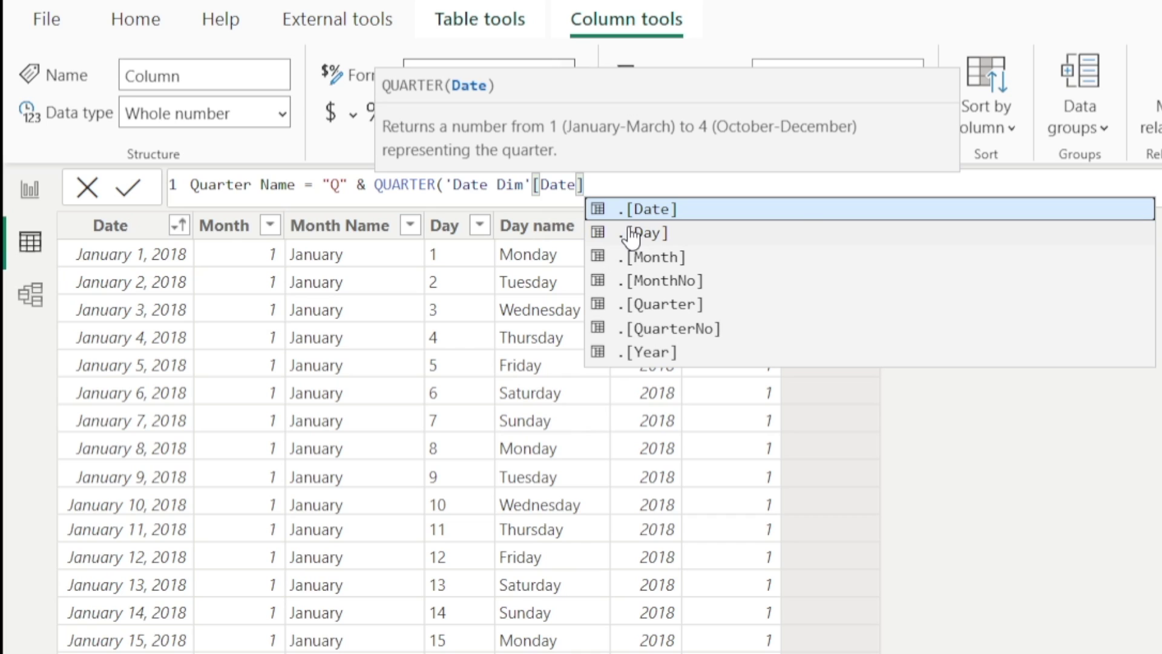
pyautogui.write(')')
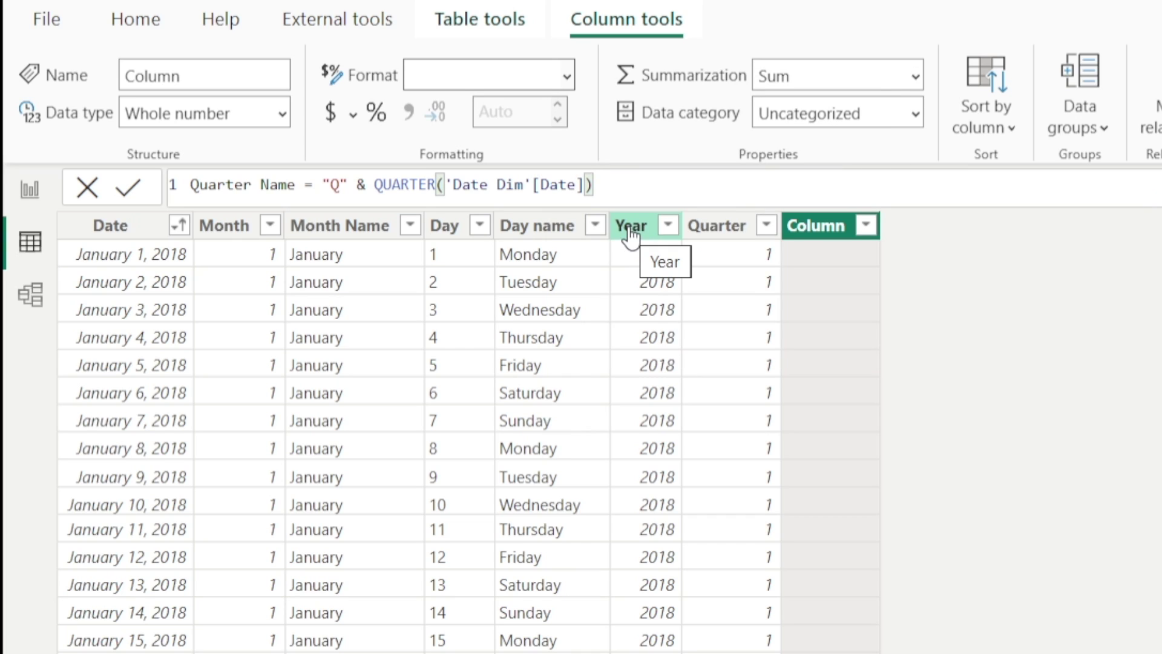
pyautogui.press('Return')
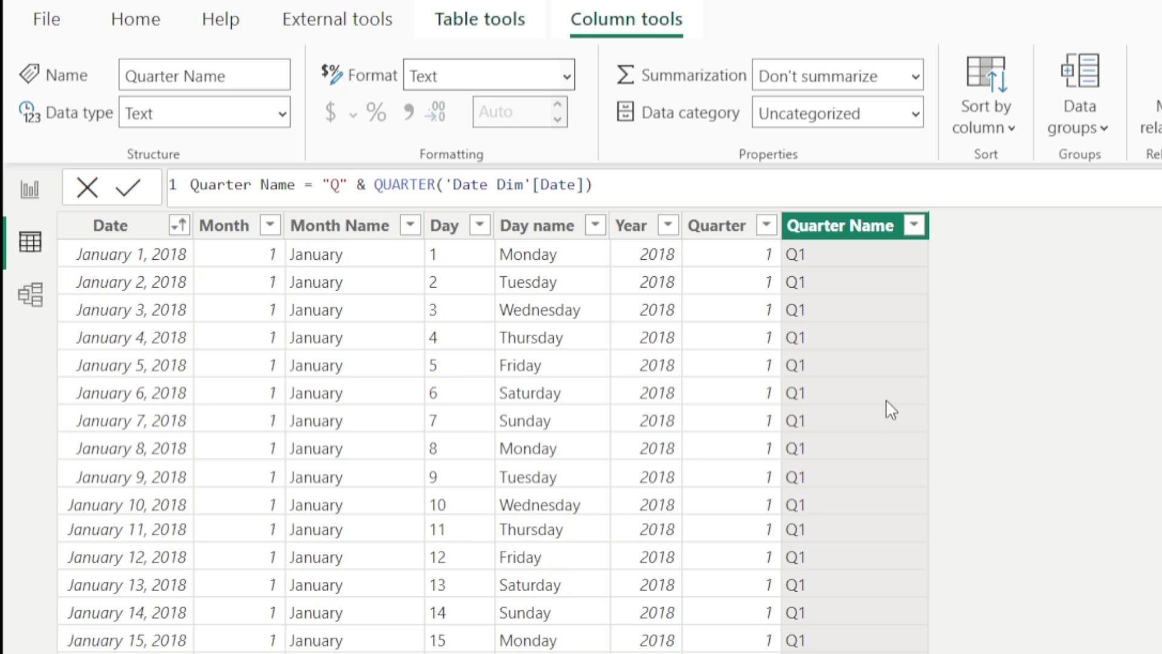
pyautogui.scroll(-7, 893, 494)
pyautogui.scroll(-20, 889, 494)
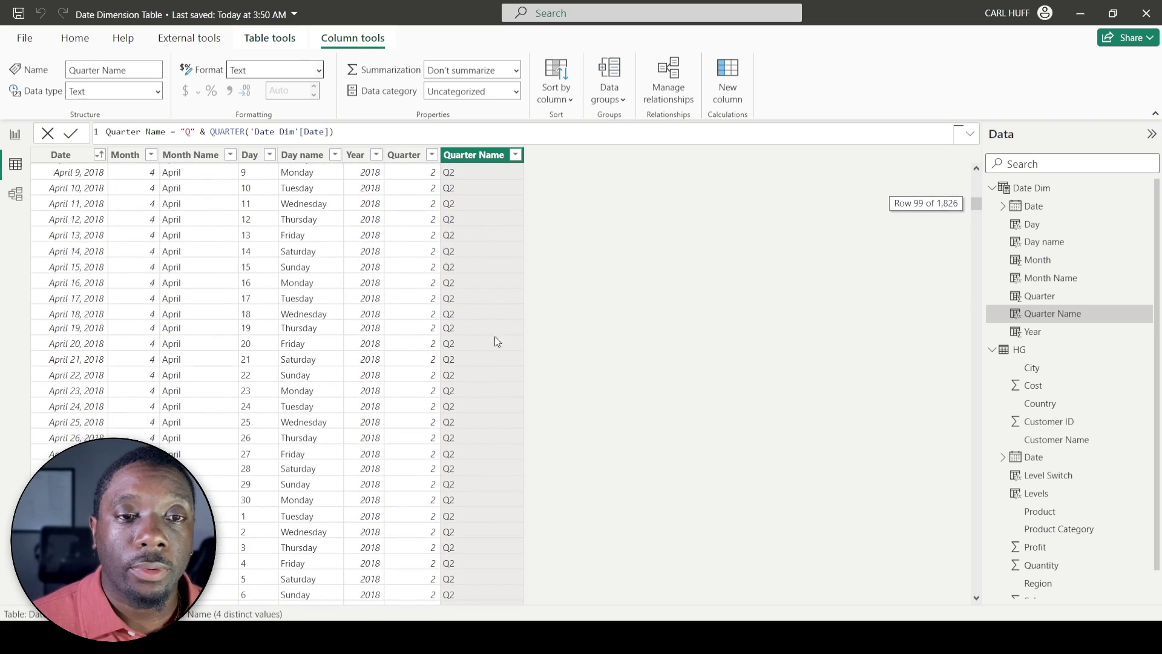
pyautogui.scroll(20, 561, 275)
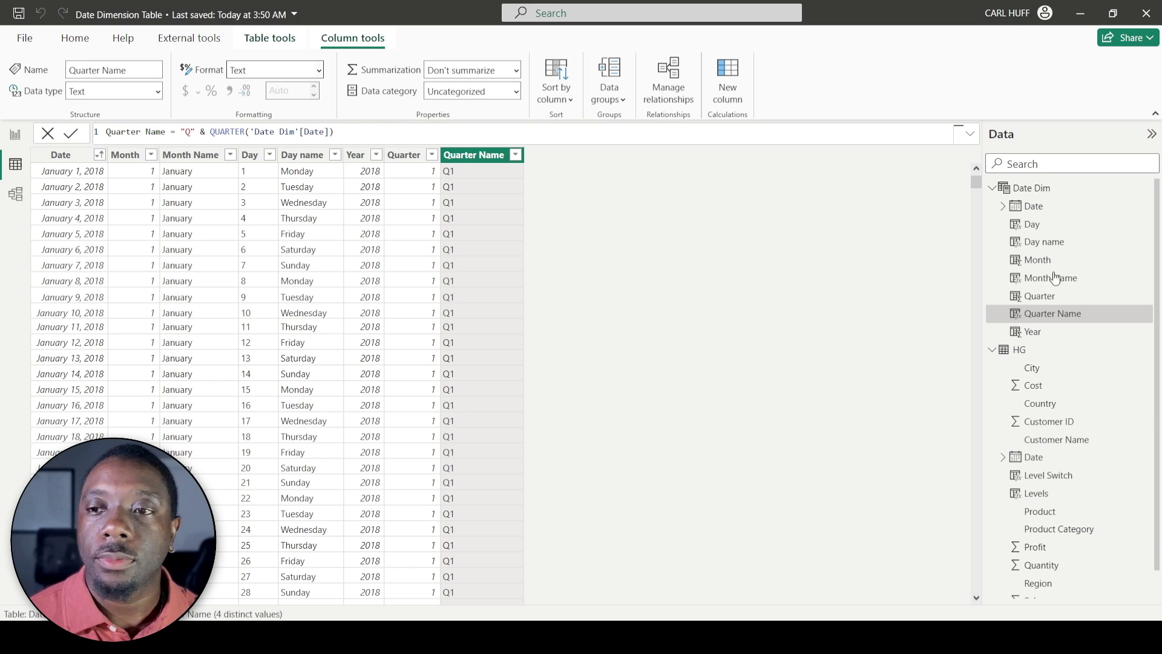
# Step: Start a new calculated column in the Date Dim table with the formula Weekday or Weekend = SWITCH(TRUE(), and a new line
pyautogui.click(725, 96)
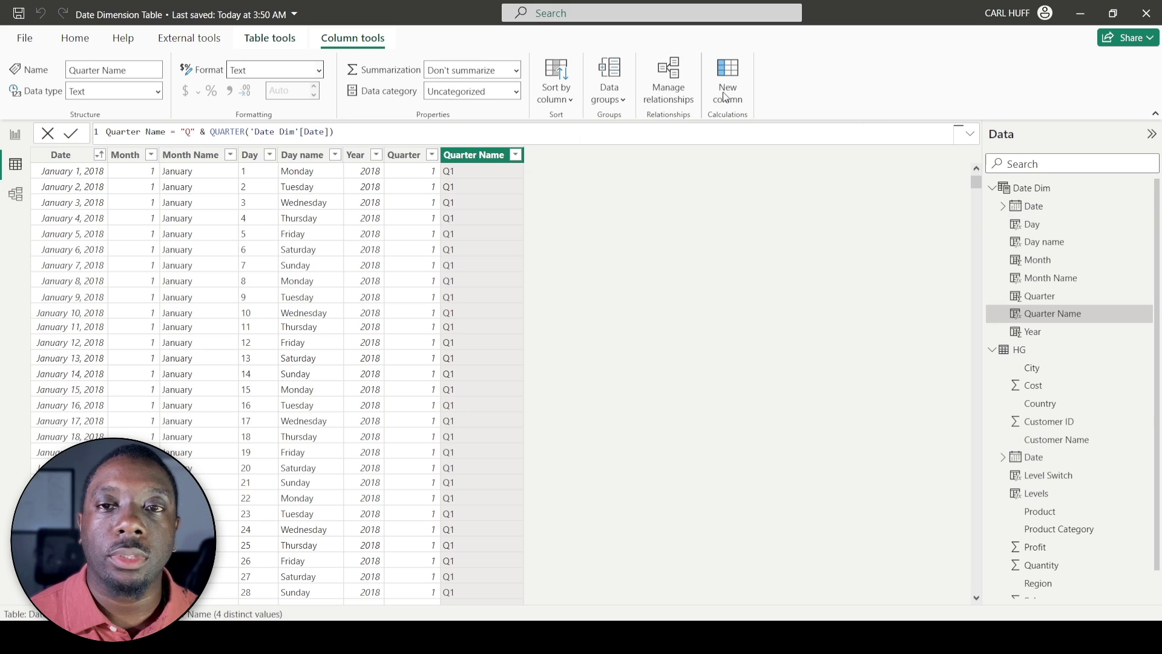
pyautogui.write('Weekday or Weekend =')
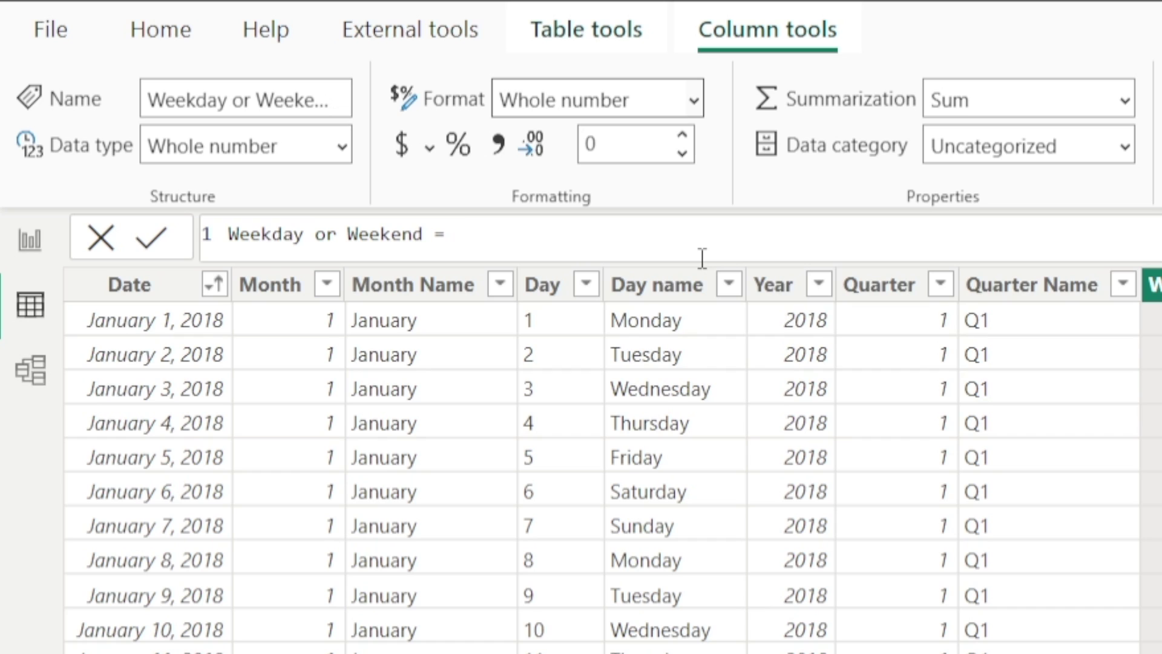
pyautogui.write('sw')
pyautogui.press('Tab')
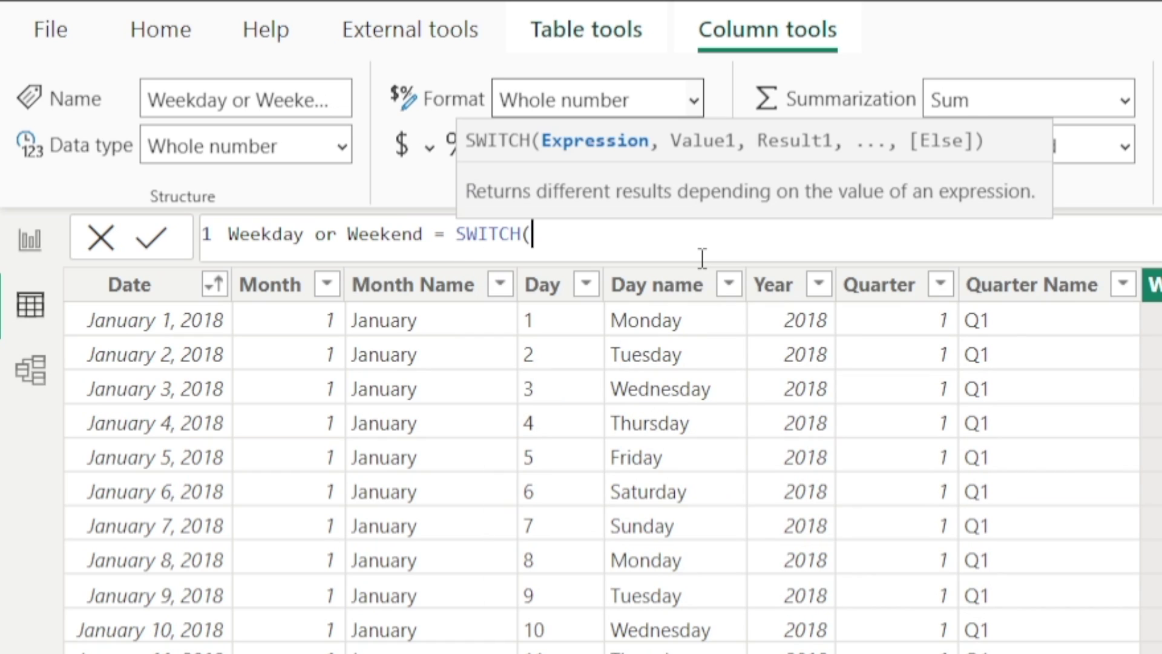
pyautogui.write('tr')
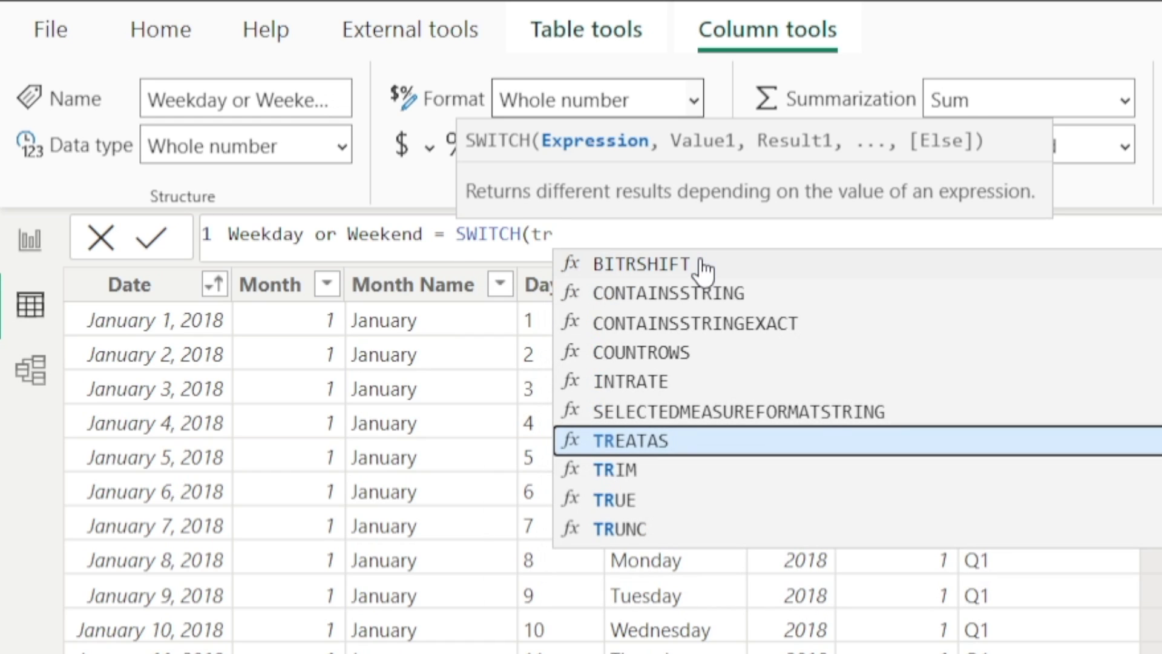
pyautogui.press('Down')
pyautogui.press('Down')
pyautogui.press('Tab')
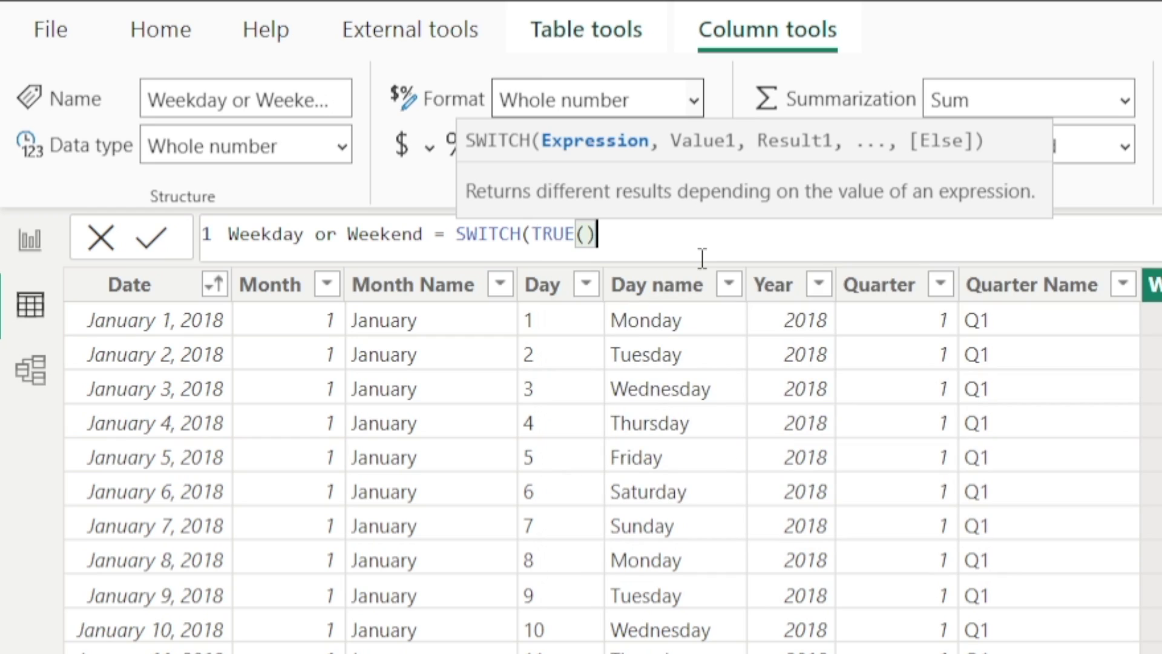
pyautogui.write(',')
pyautogui.hotkey('shift', 'Return')
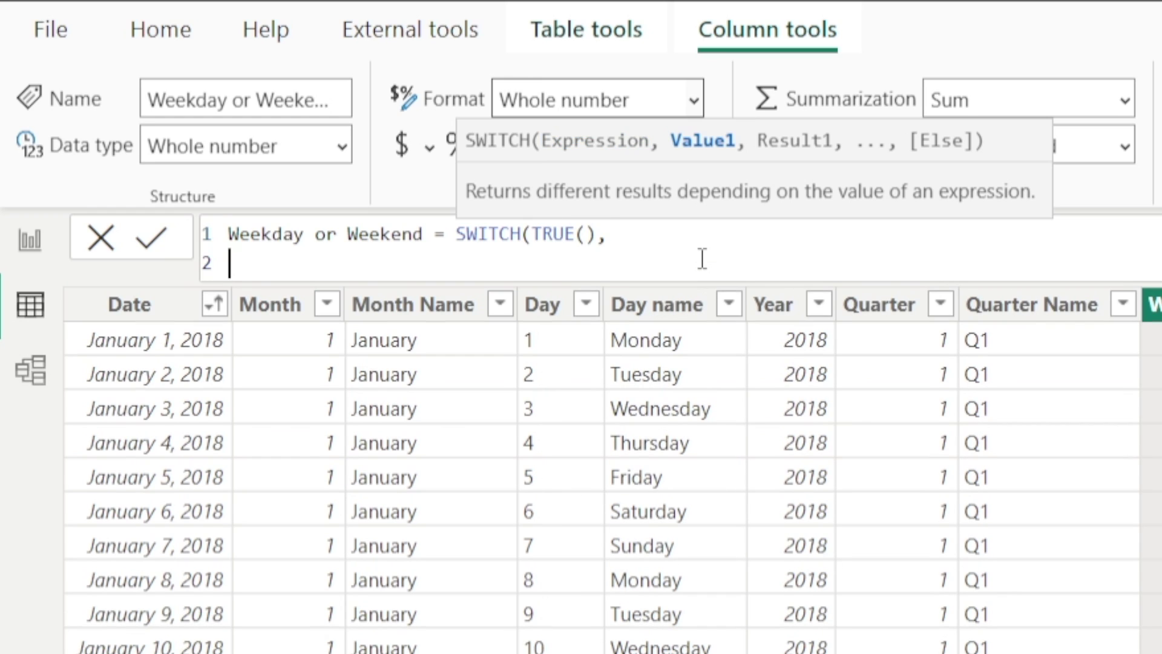
# Step: Add the first SWITCH condition 'Date Dim'[Day name] = "Monday" with the result "Weekday", on an indented line
pyautogui.press('Tab')
pyautogui.write('day')
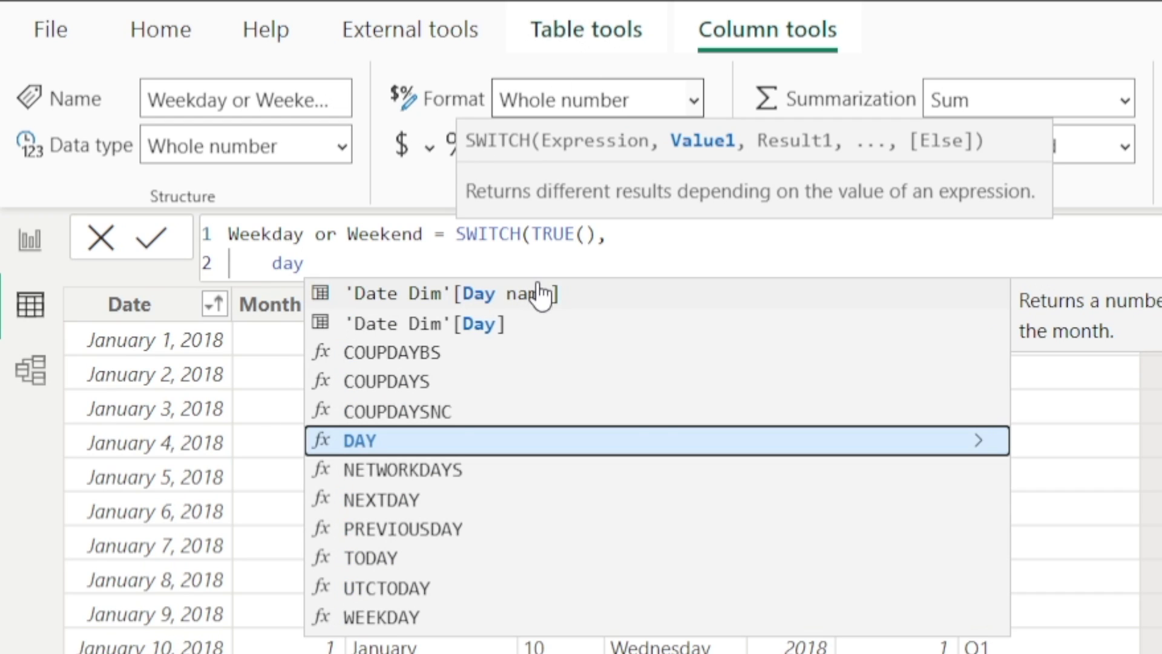
pyautogui.click(548, 293)
pyautogui.write('= ')
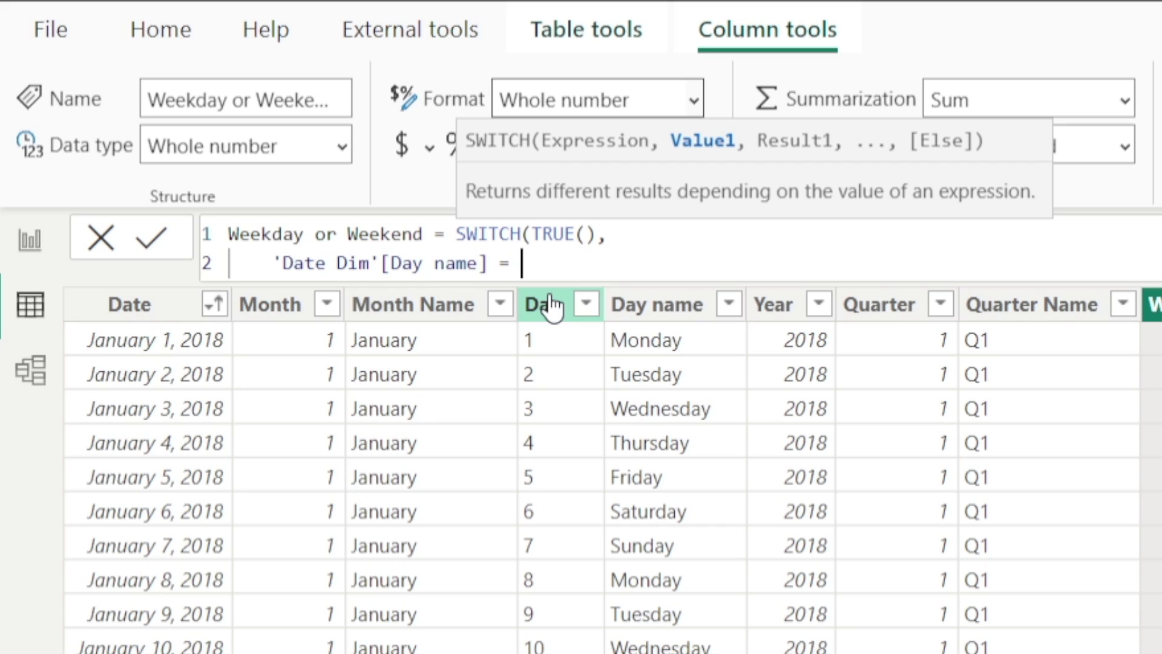
pyautogui.write('"Monday"')
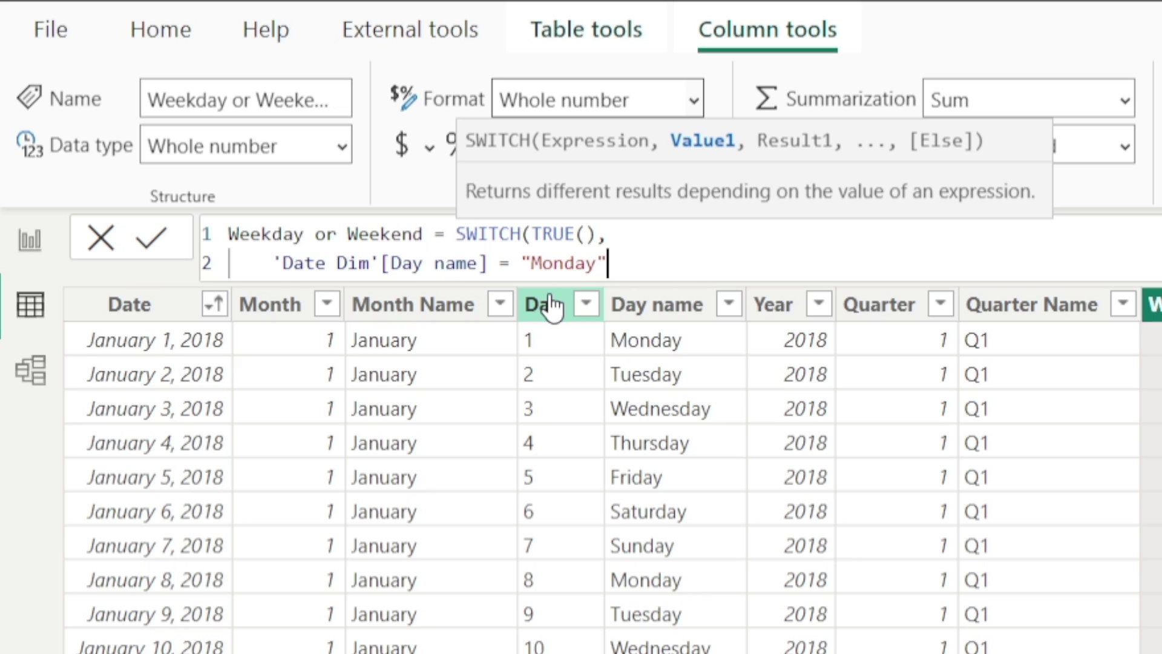
pyautogui.write(', ')
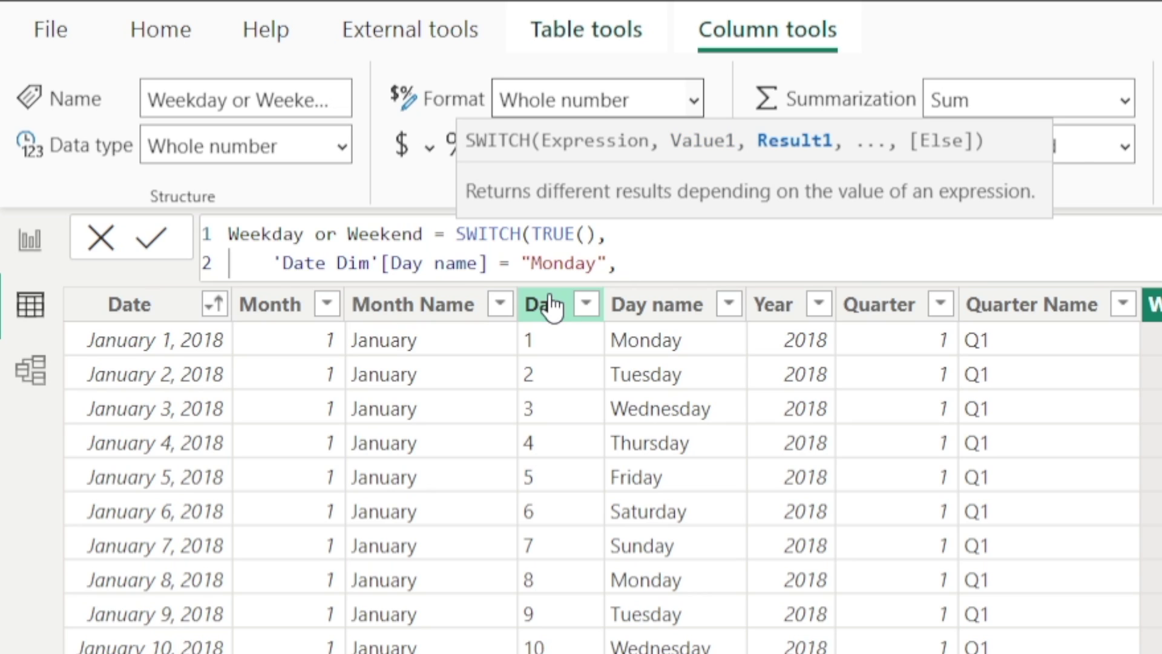
pyautogui.write('"Weeke')
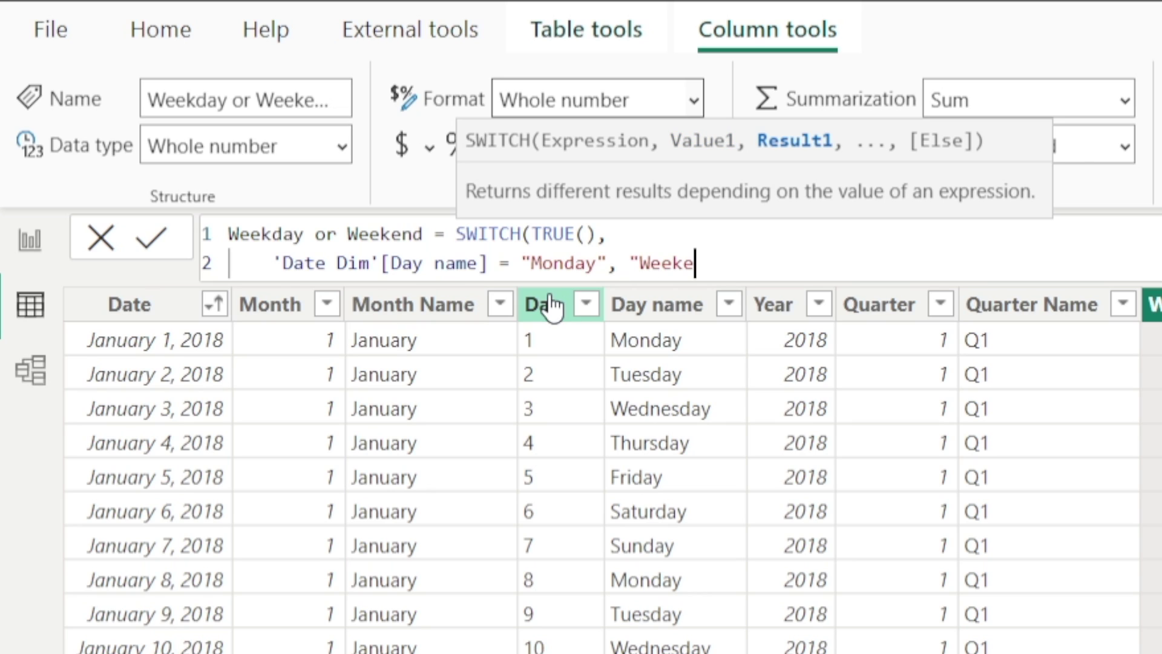
pyautogui.press('BackSpace')
pyautogui.write('day",')
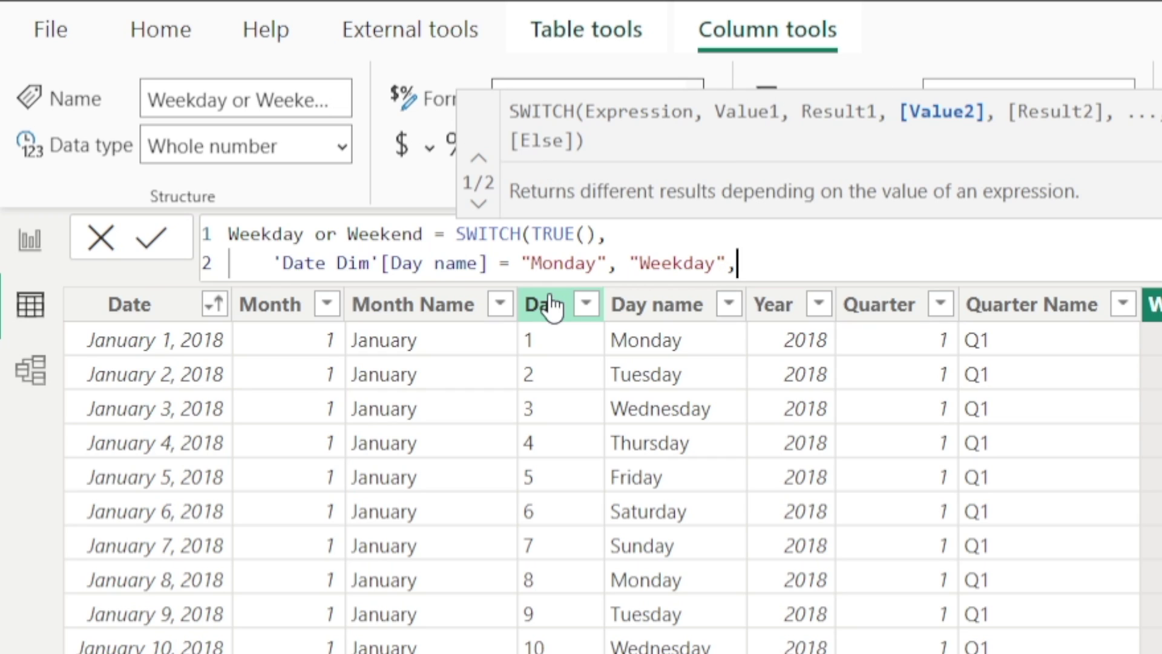
# Step: Copy the Monday condition line onto six new lines below it, giving the SWITCH formula one condition line per day
pyautogui.hotkey('shift', 'Return')
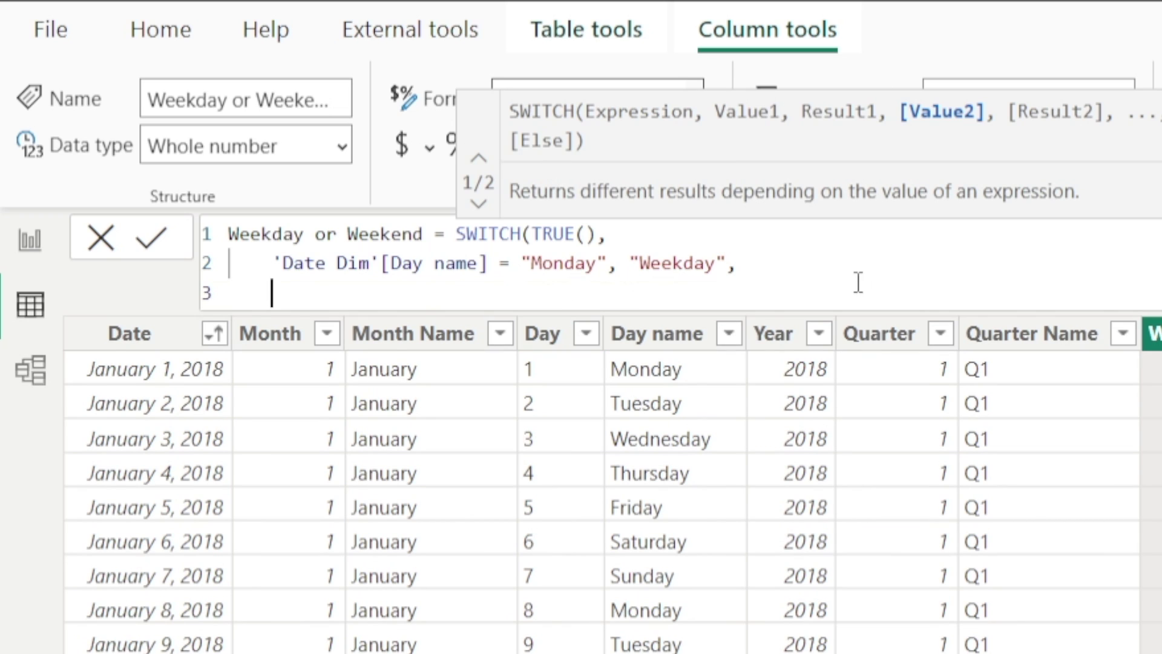
pyautogui.moveTo(744, 265); pyautogui.dragTo(272, 263)
pyautogui.hotkey('ctrl', 'c')
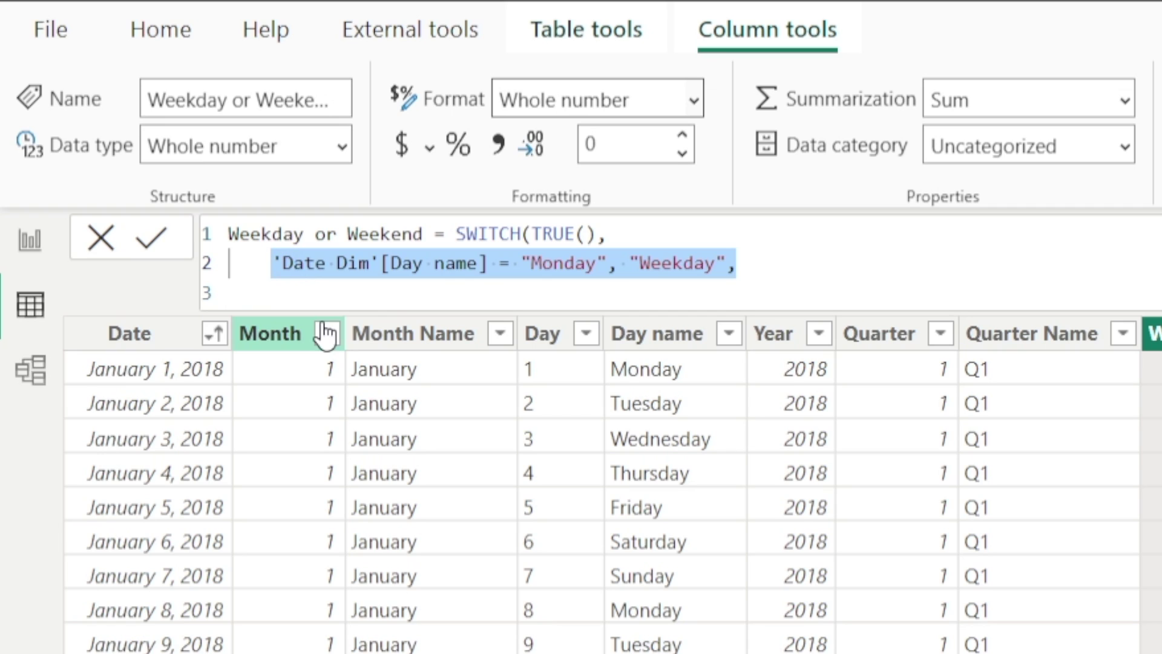
pyautogui.click(321, 293)
pyautogui.hotkey('ctrl', 'v')
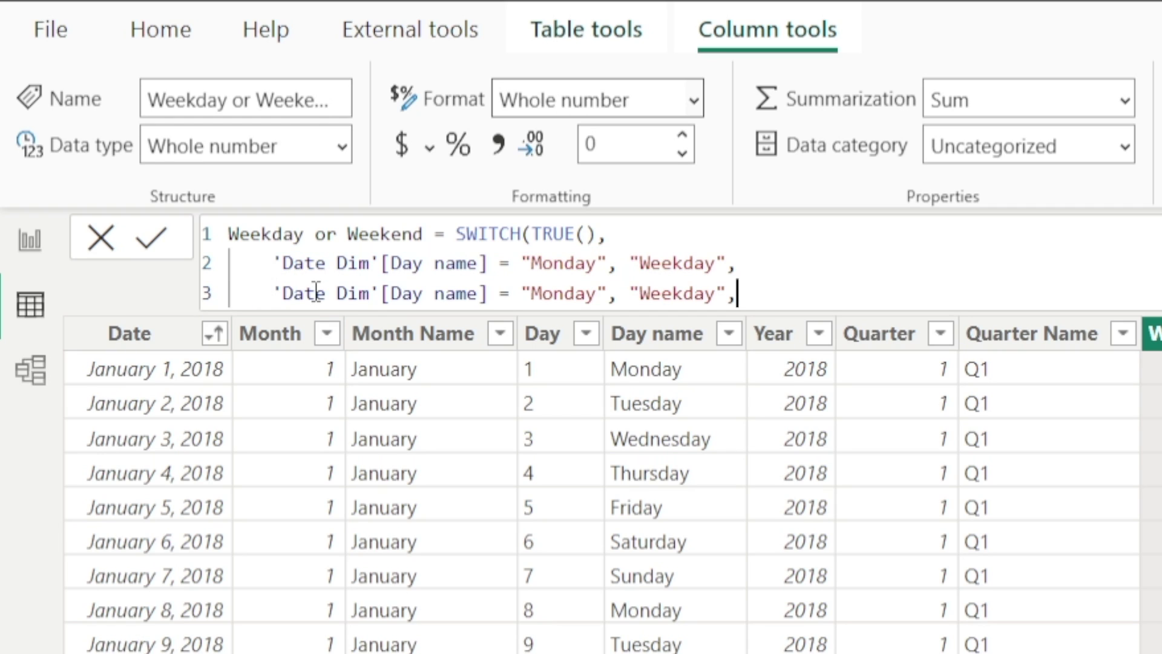
pyautogui.press('Return')
pyautogui.hotkey('ctrl', 'v')
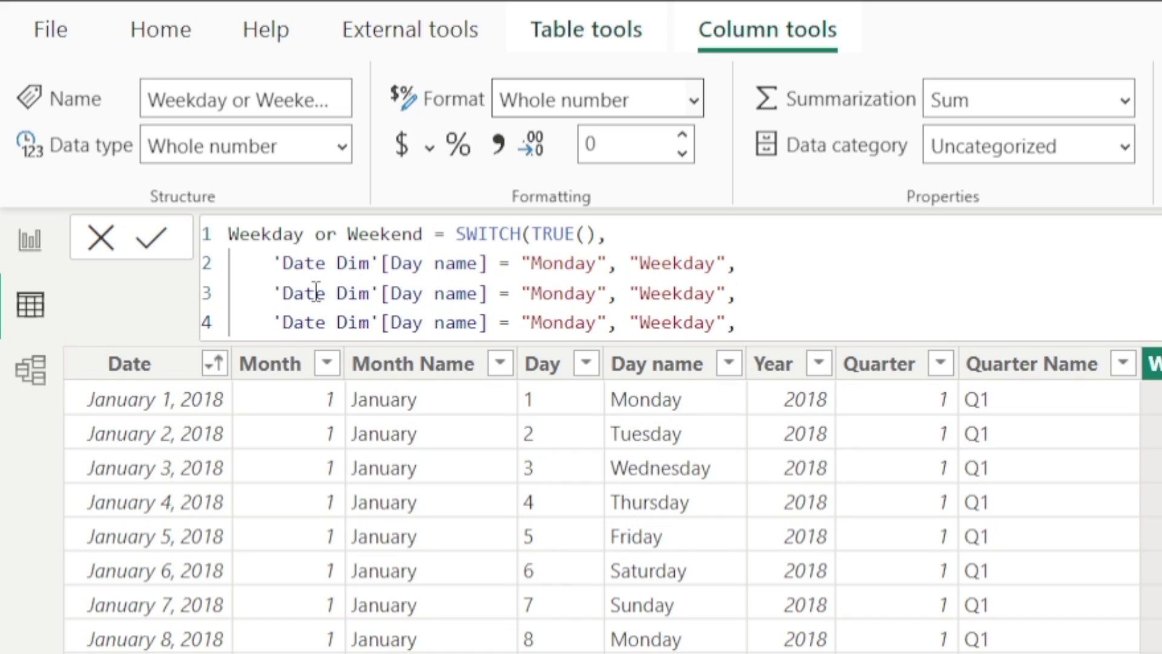
pyautogui.press('Return')
pyautogui.hotkey('ctrl', 'v')
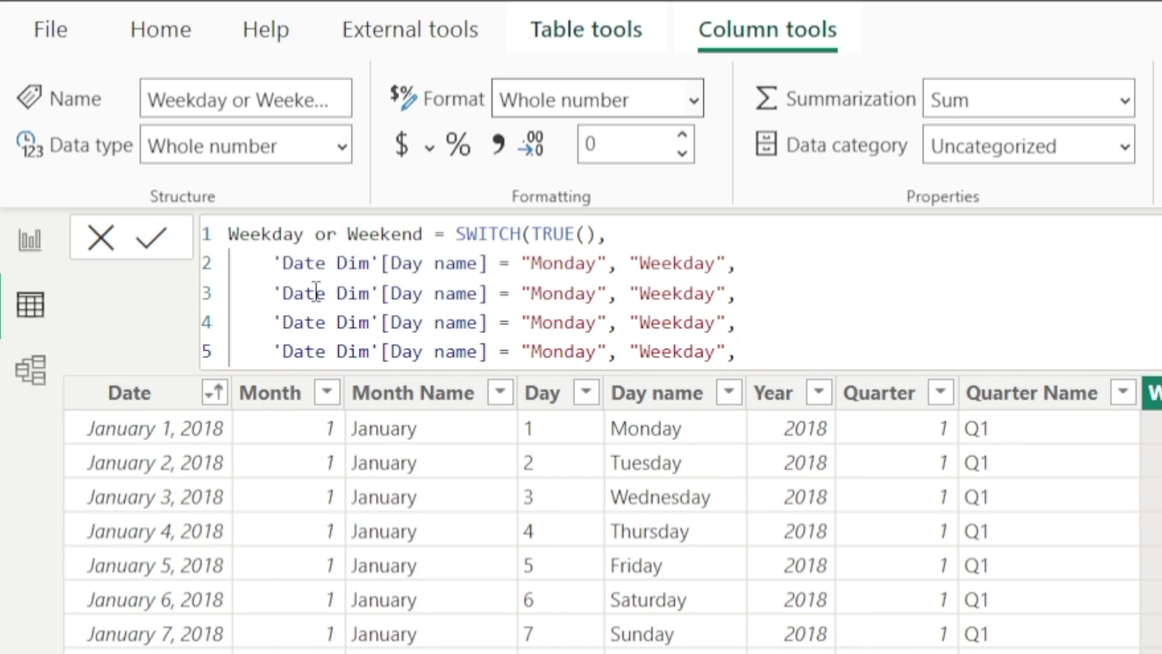
pyautogui.press('Return')
pyautogui.hotkey('ctrl', 'v')
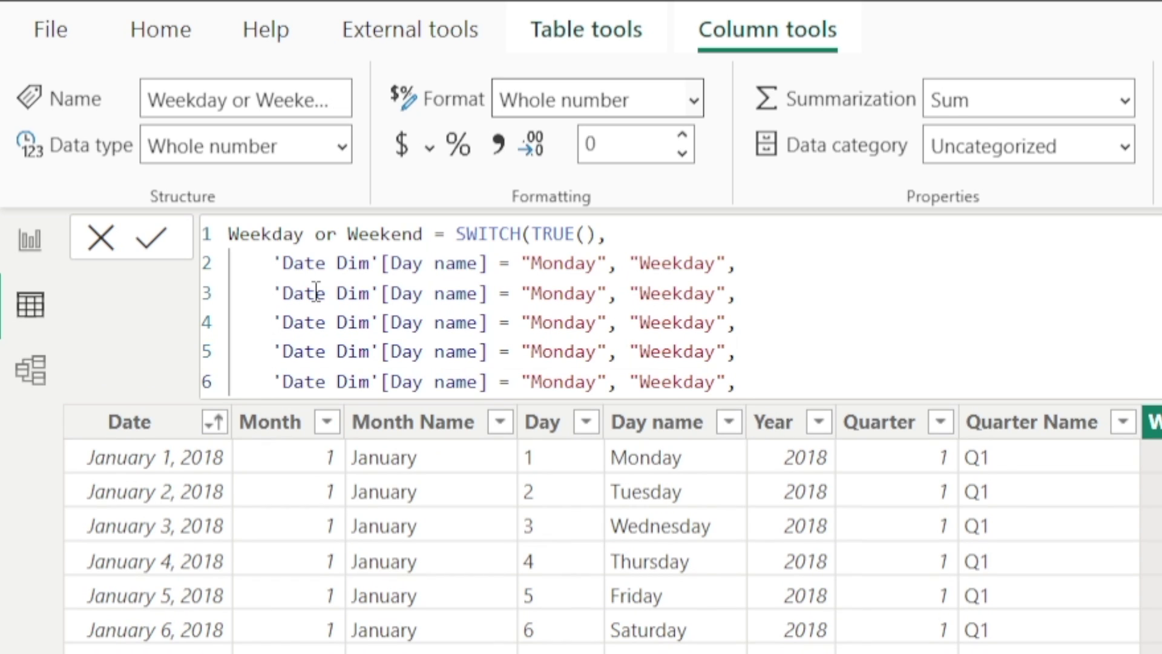
pyautogui.press('Return')
pyautogui.hotkey('ctrl', 'v')
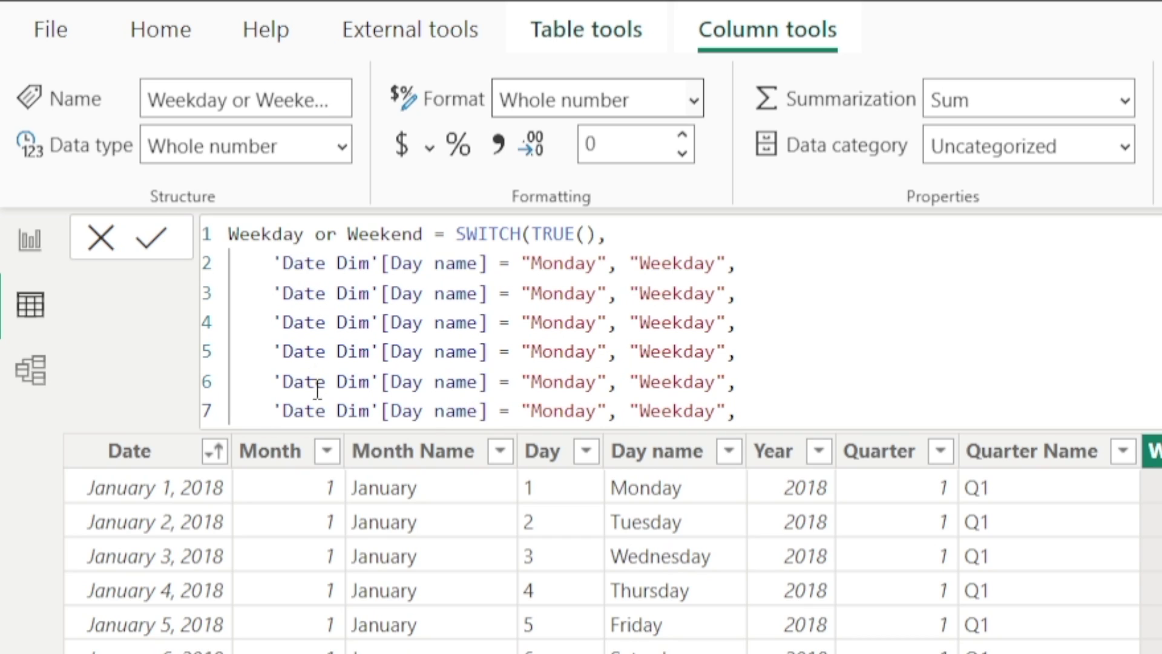
pyautogui.press('Return')
pyautogui.hotkey('ctrl', 'v')
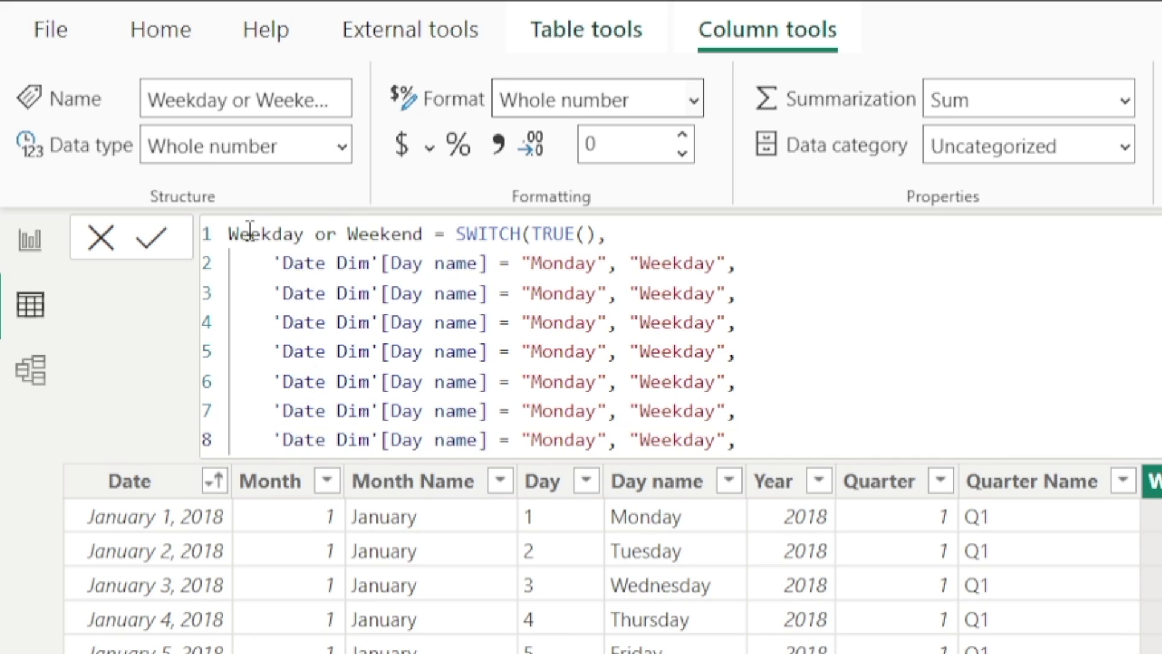
# Step: Change the day name in the second SWITCH condition, on line 3, to "Tuesday"
pyautogui.doubleClick(553, 299)
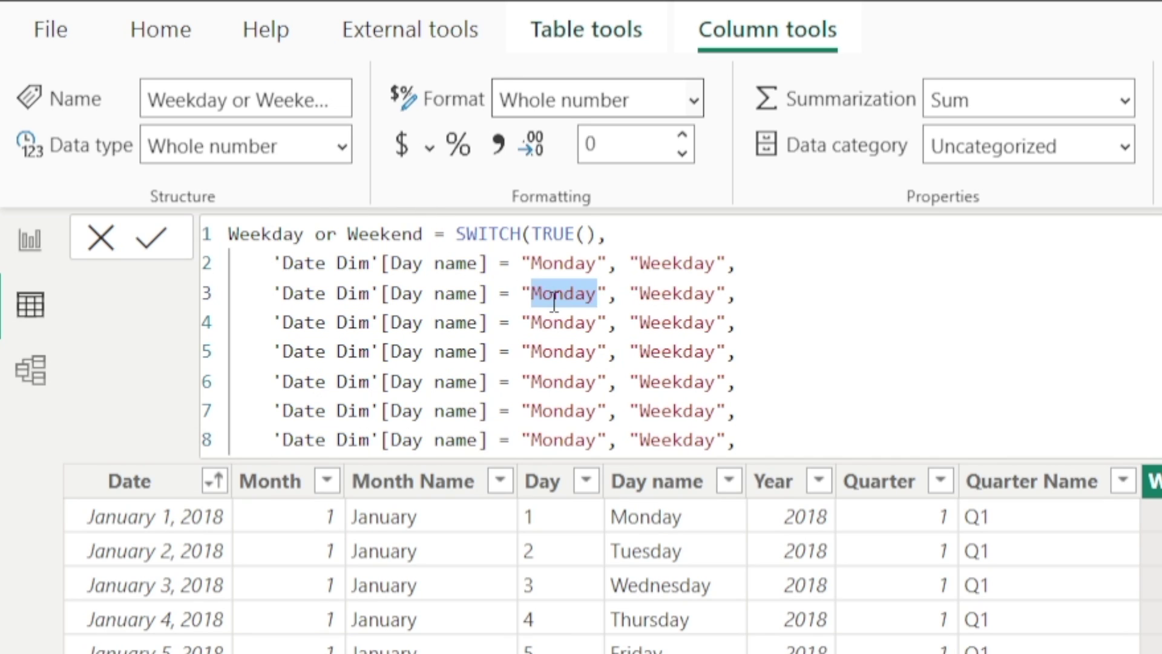
pyautogui.write('Tue')
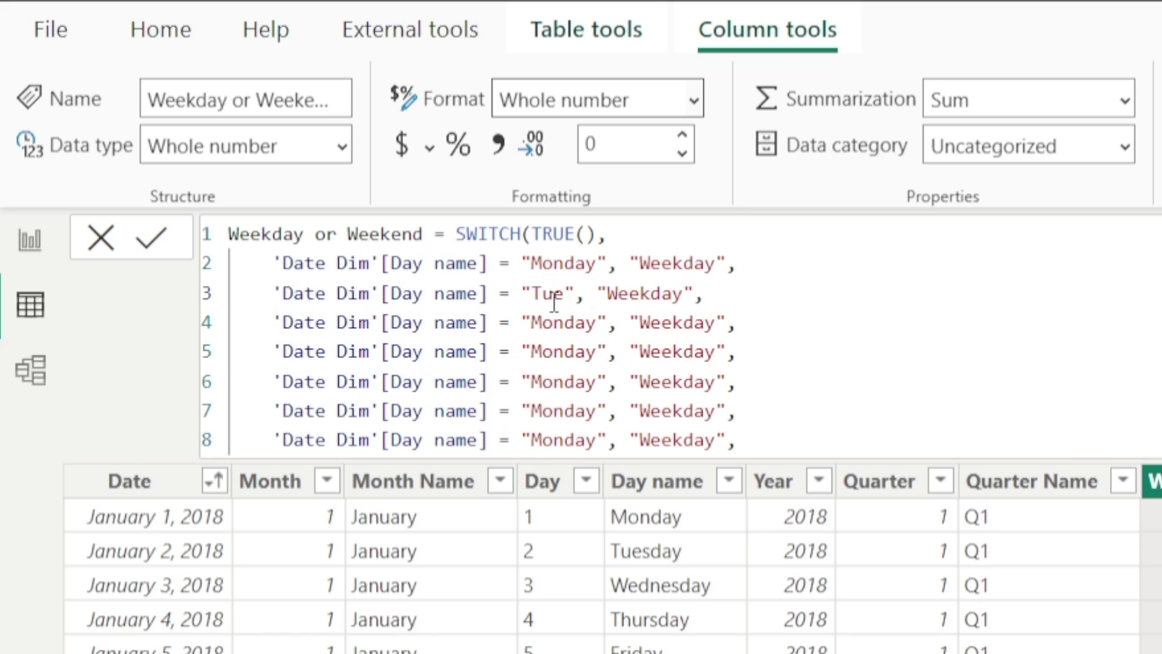
pyautogui.write('sday')
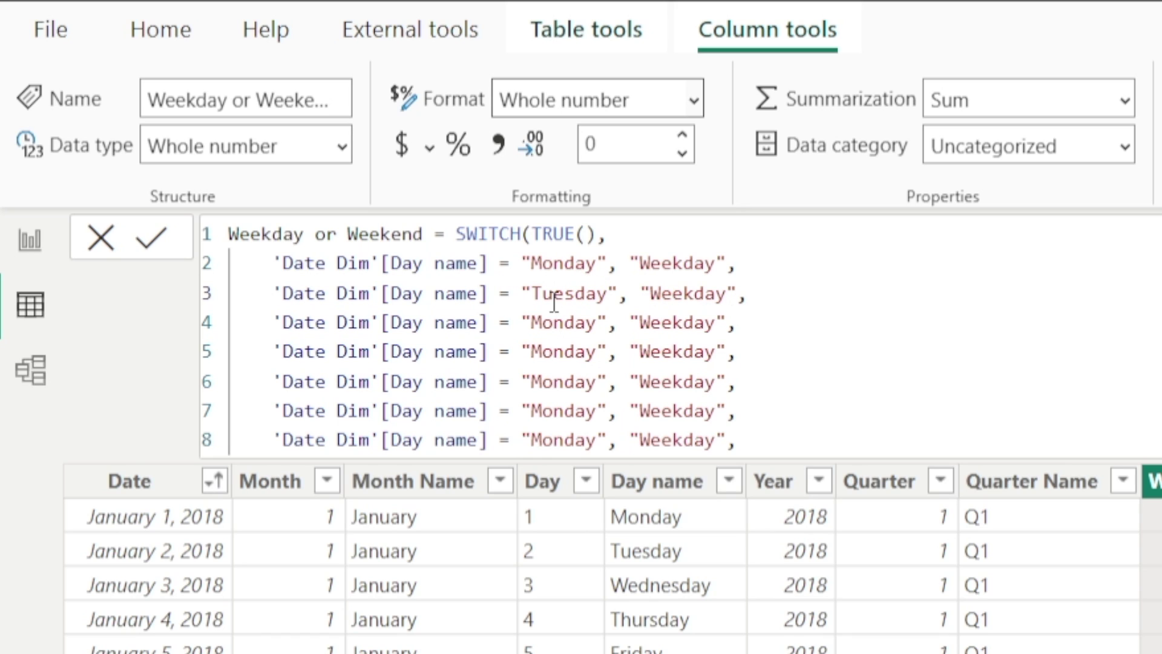
# Step: Change the day names in the SWITCH conditions on lines 4, 5 and 6 to "Wednesday", "Thursday" and "Friday"
pyautogui.doubleClick(543, 325)
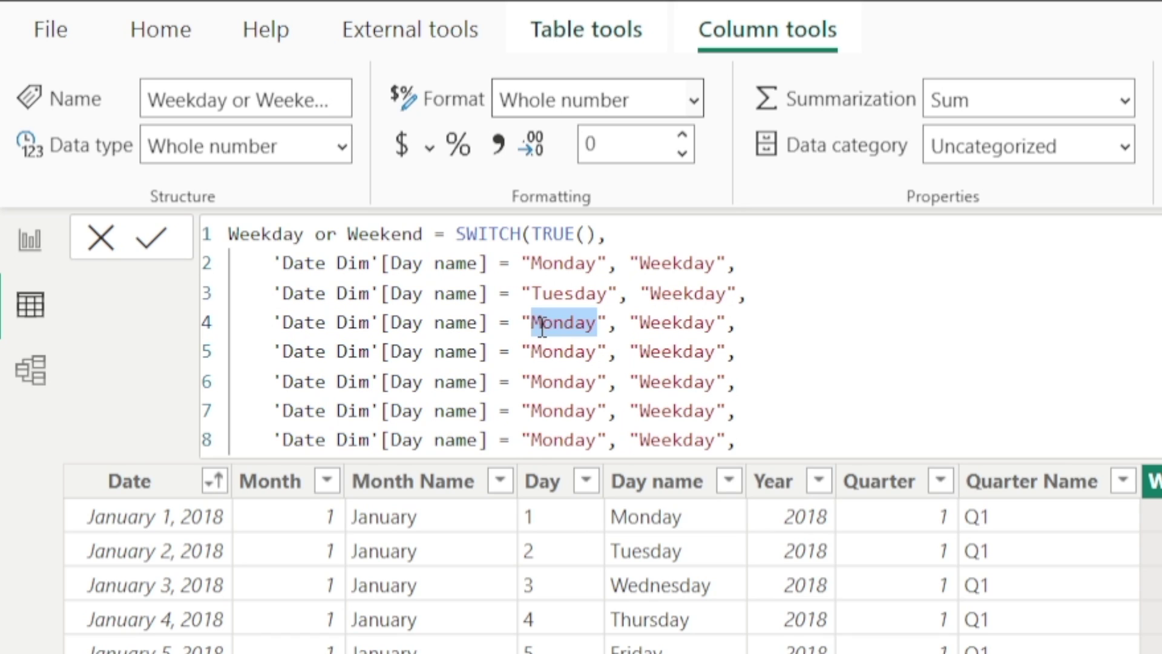
pyautogui.write('Wednesday')
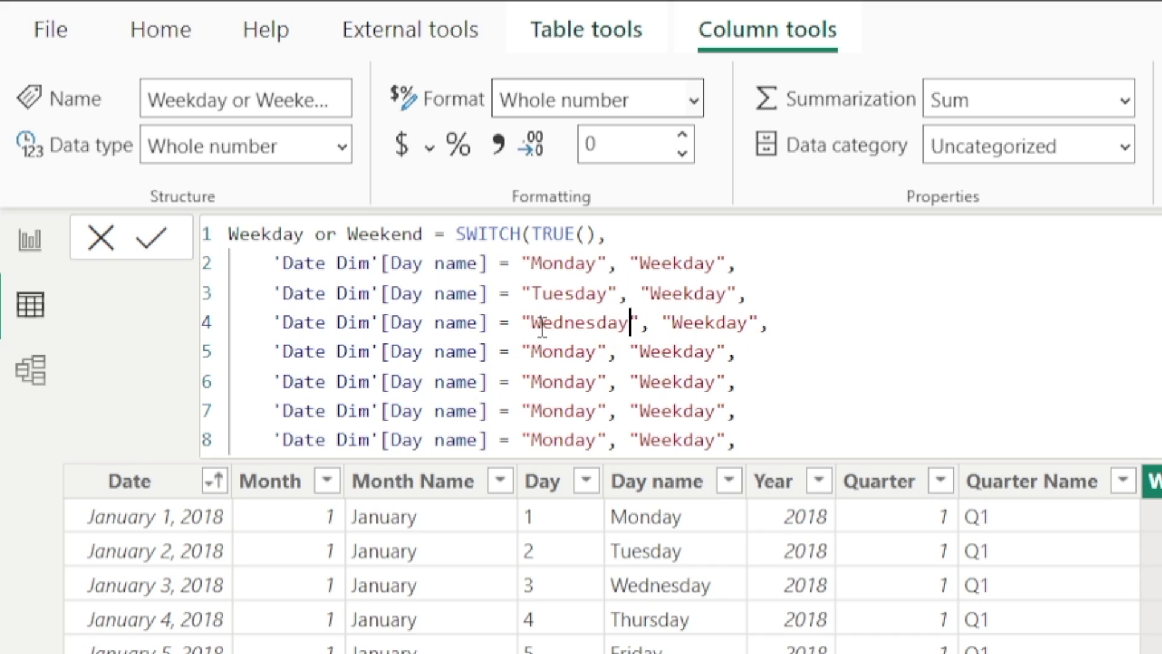
pyautogui.doubleClick(558, 351)
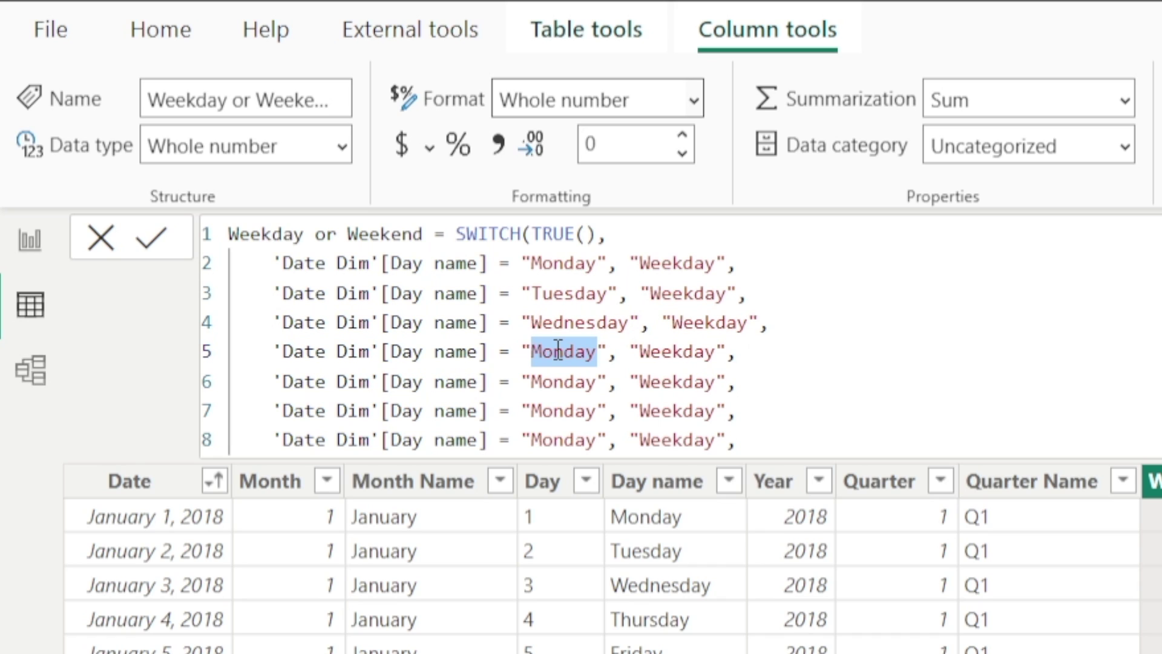
pyautogui.write('Thursday')
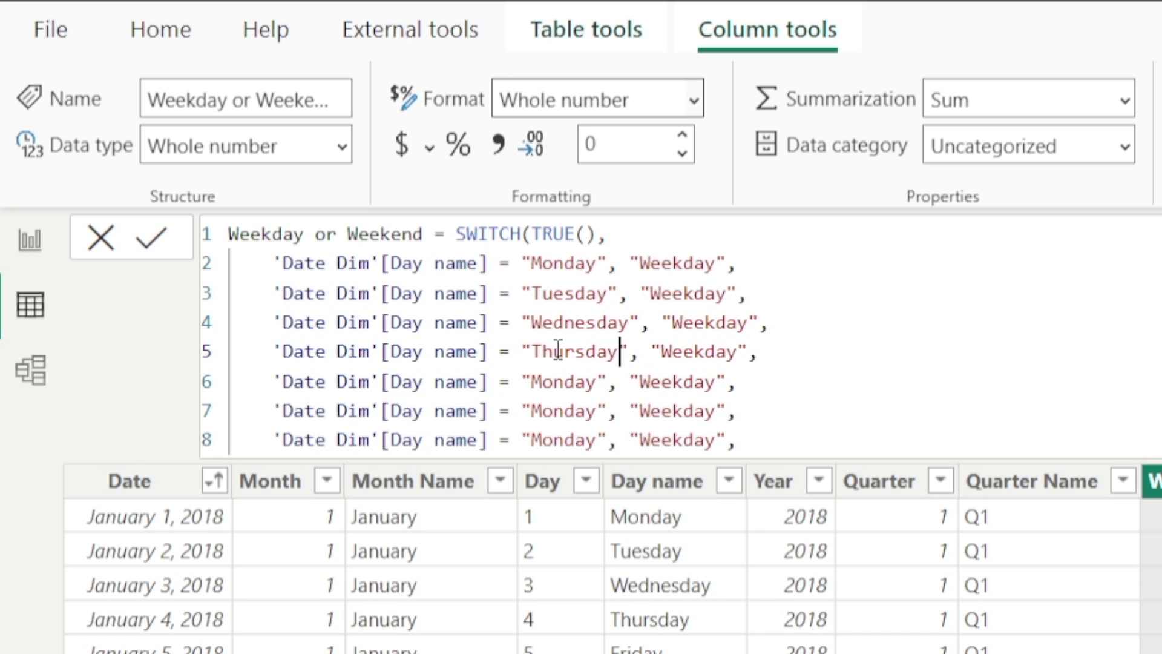
pyautogui.doubleClick(567, 380)
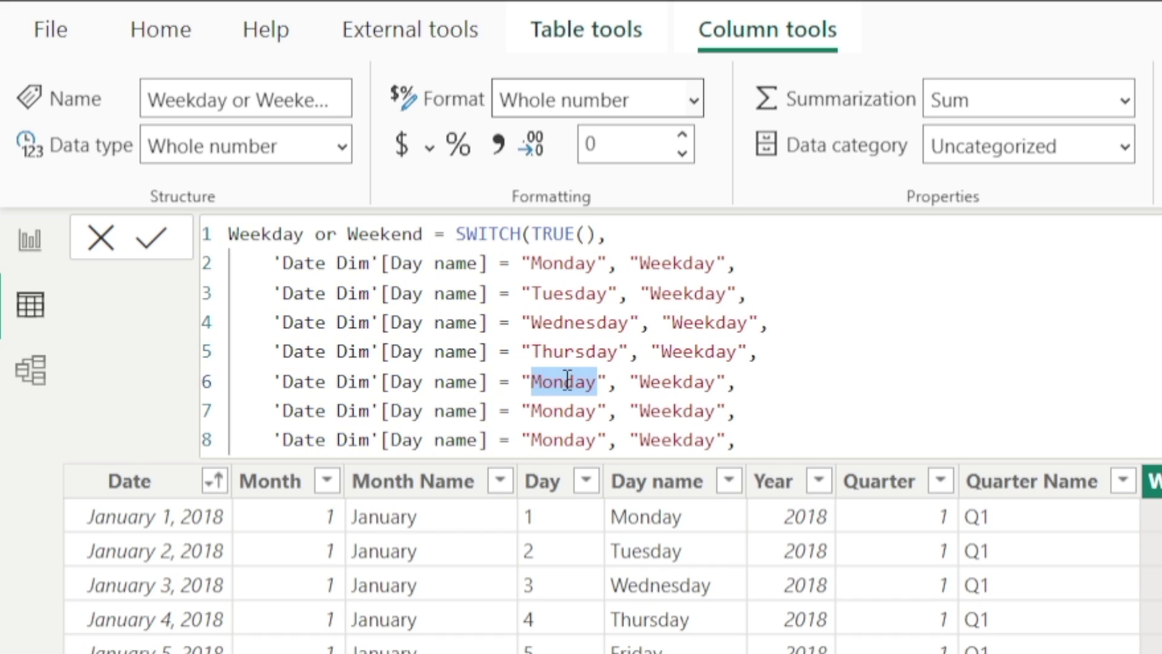
pyautogui.write('Friday')
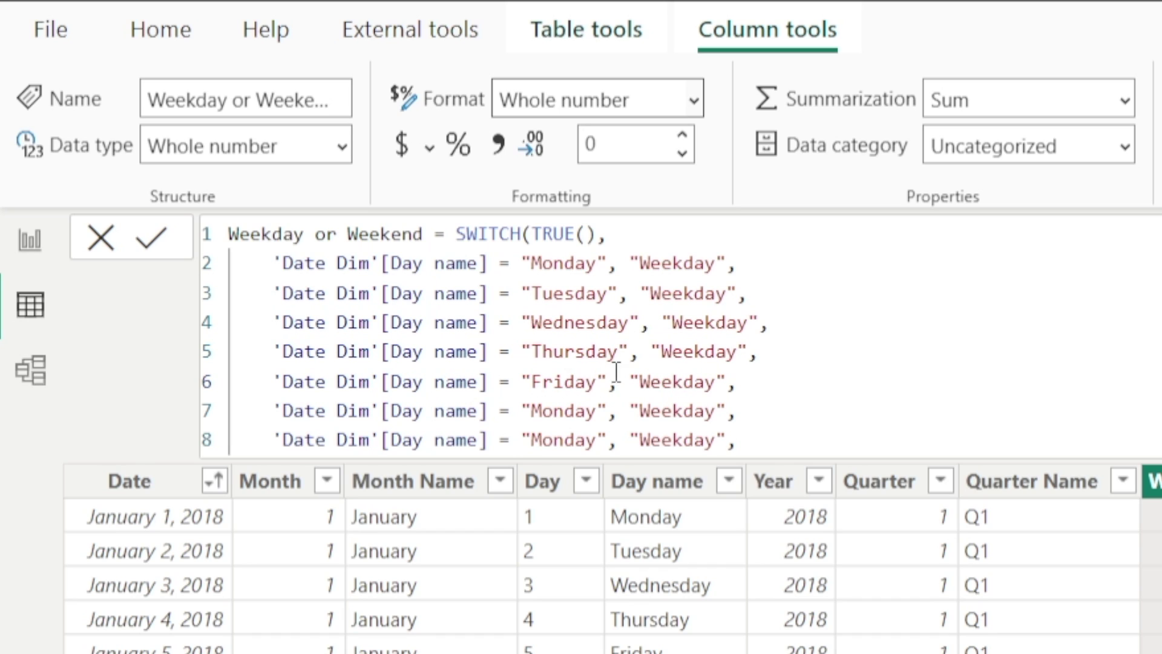
# Step: Change the SWITCH condition on line 7 to the day name "Saturday" with the result "Weekend"
pyautogui.doubleClick(565, 412)
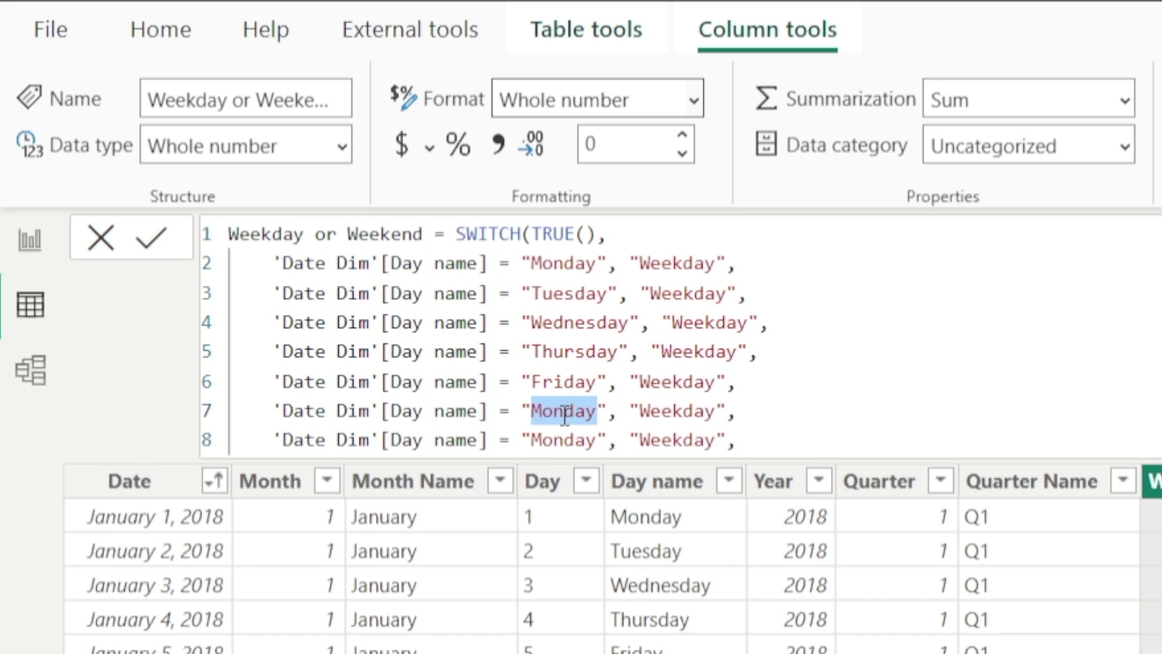
pyautogui.write('Saturday')
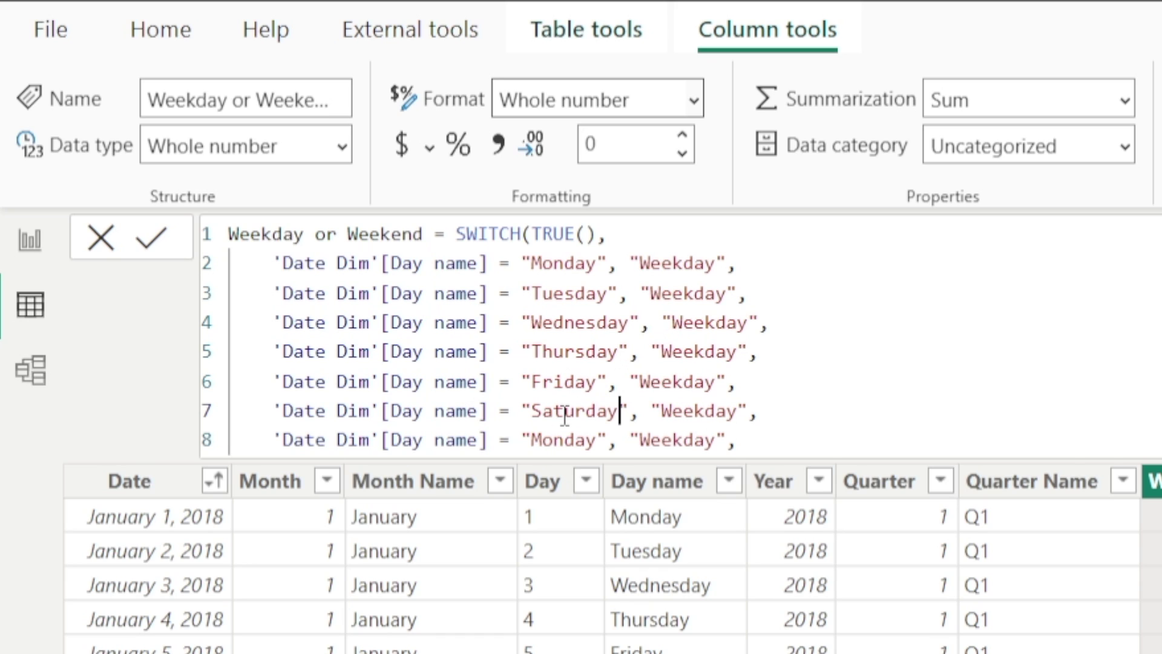
pyautogui.doubleClick(697, 415)
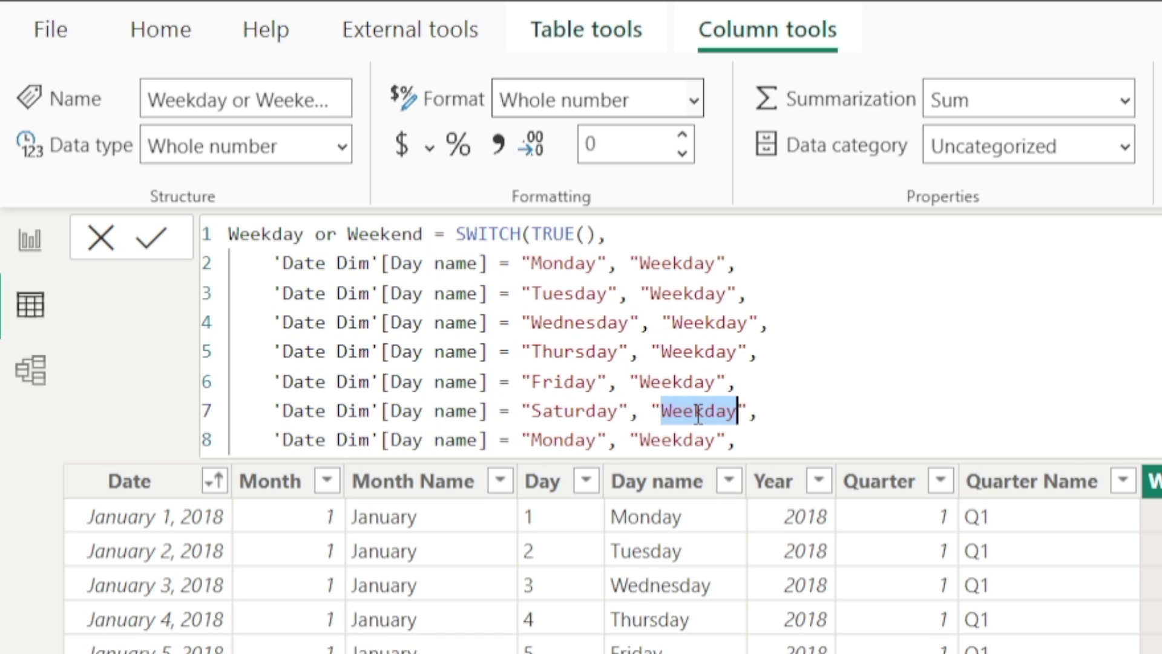
pyautogui.write('Wee')
pyautogui.write('kend')
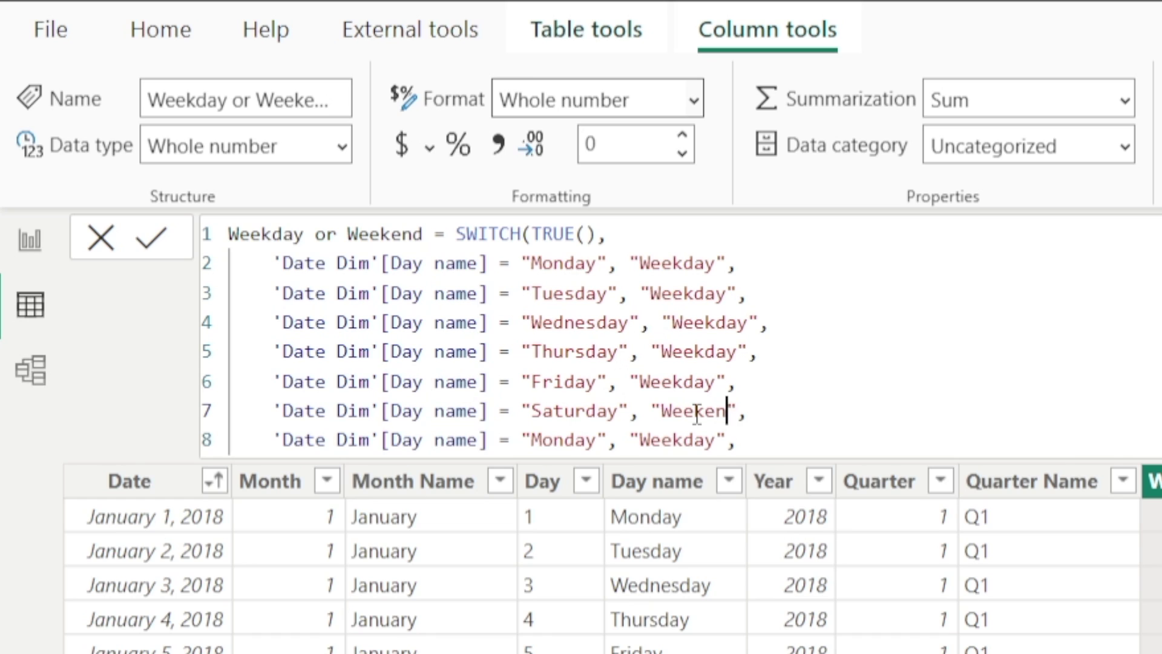
# Step: Change the SWITCH condition on line 8 to the day name "Sunday" with the result "Weekend"
pyautogui.doubleClick(560, 441)
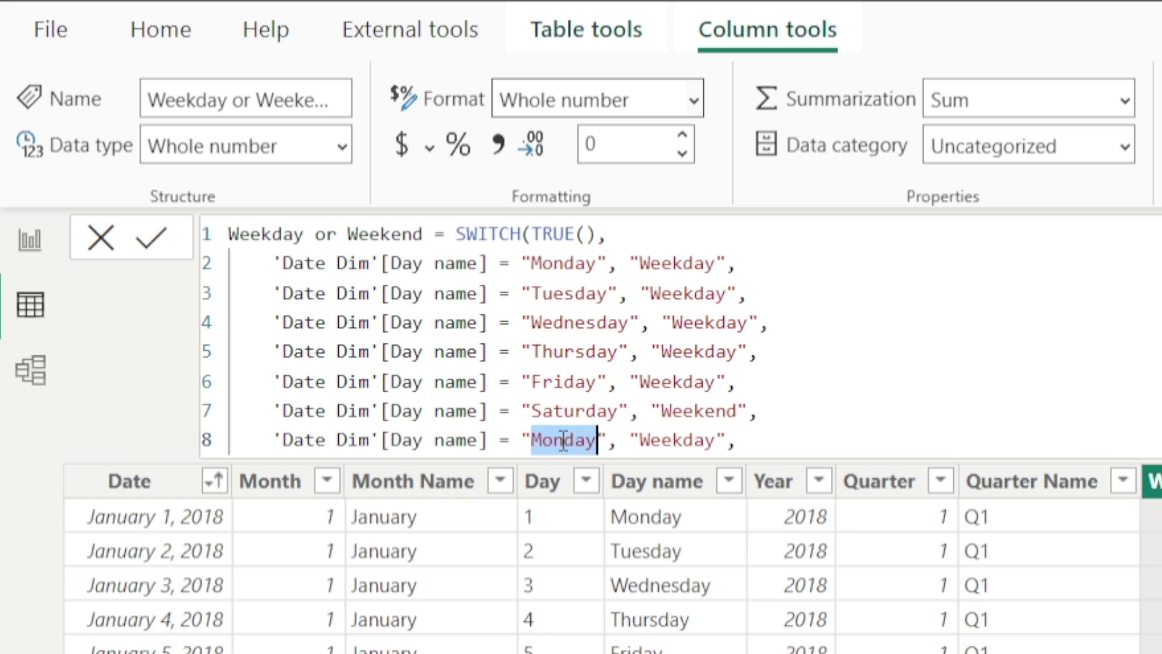
pyautogui.write('Sunday')
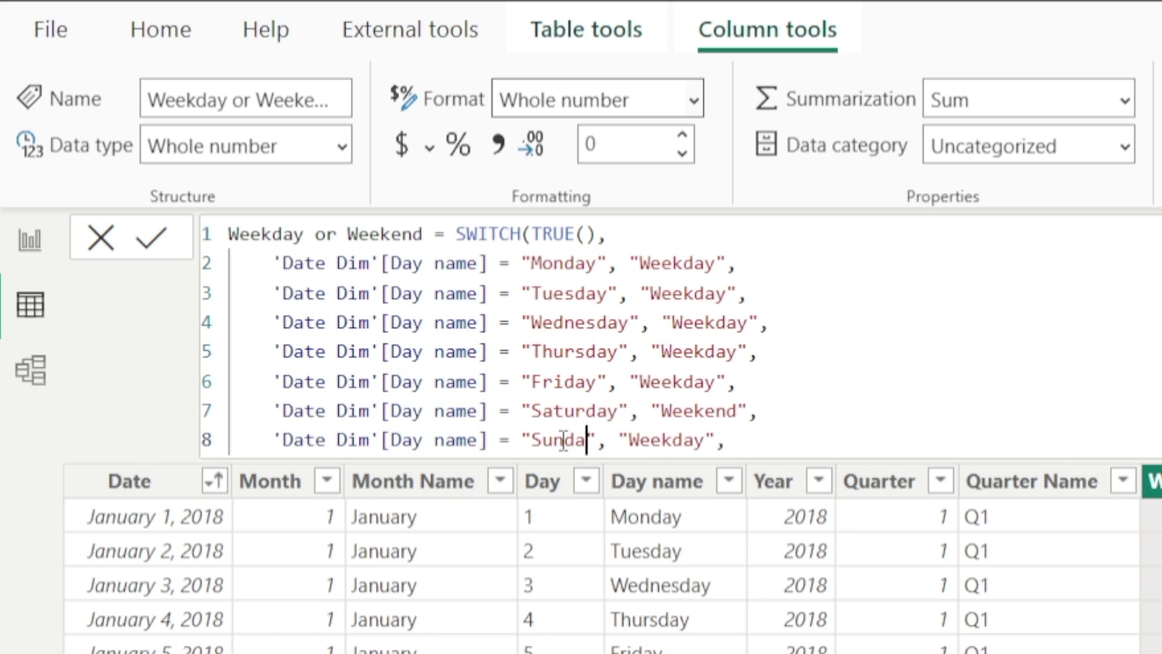
pyautogui.click(664, 441)
pyautogui.doubleClick(668, 440)
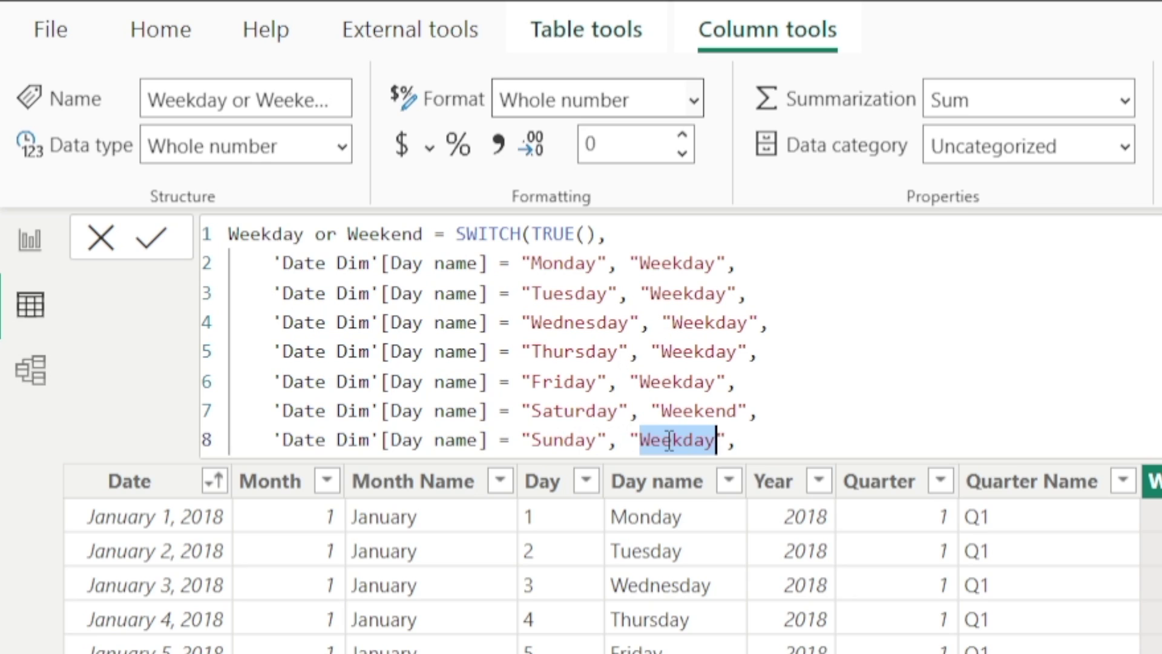
pyautogui.write('Weeke')
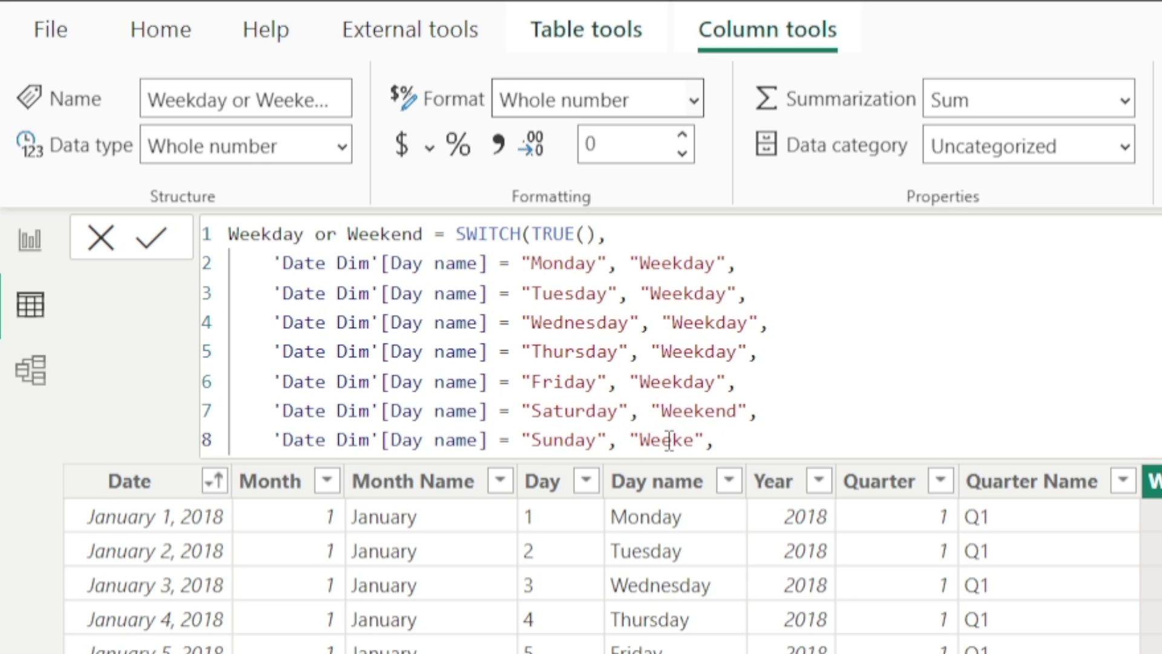
pyautogui.write('nd')
# Step: Replace the trailing comma after the Sunday condition with a closing parenthesis and commit the Weekday or Weekend column formula
pyautogui.click(761, 446)
pyautogui.press('BackSpace')
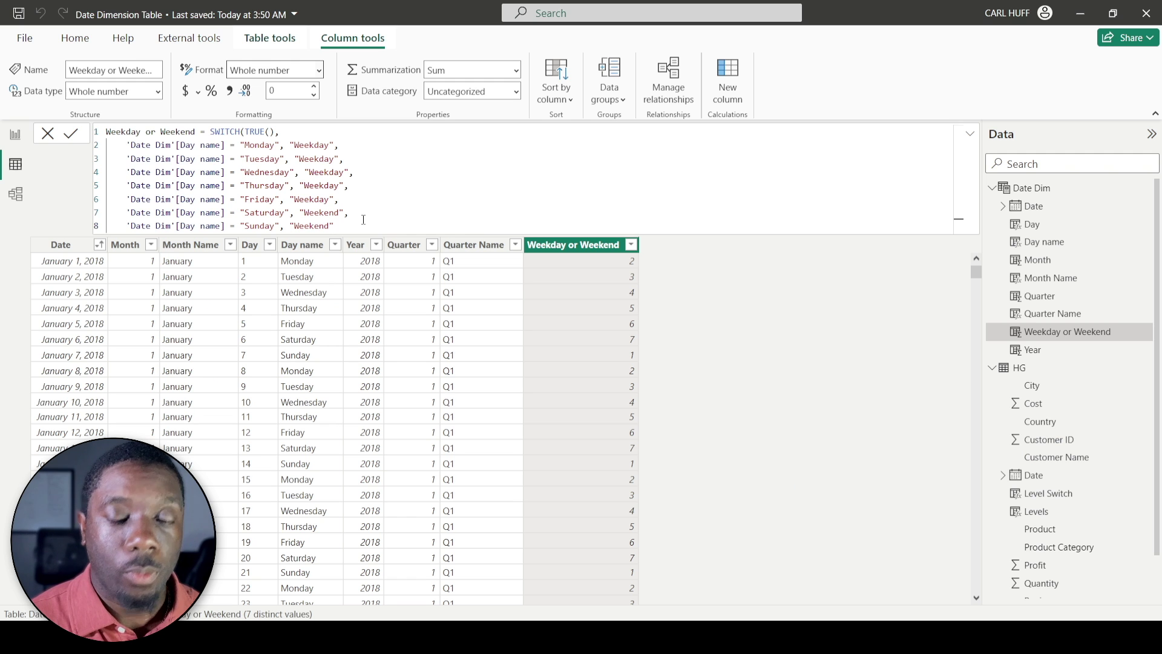
pyautogui.write(')')
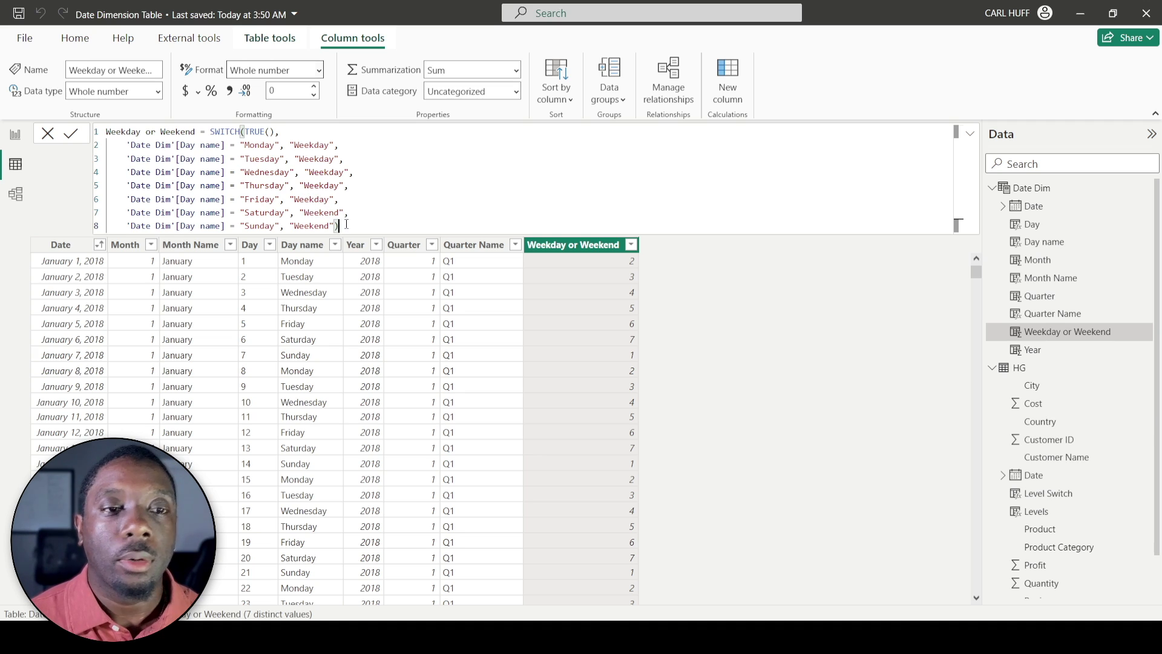
pyautogui.press('Return')
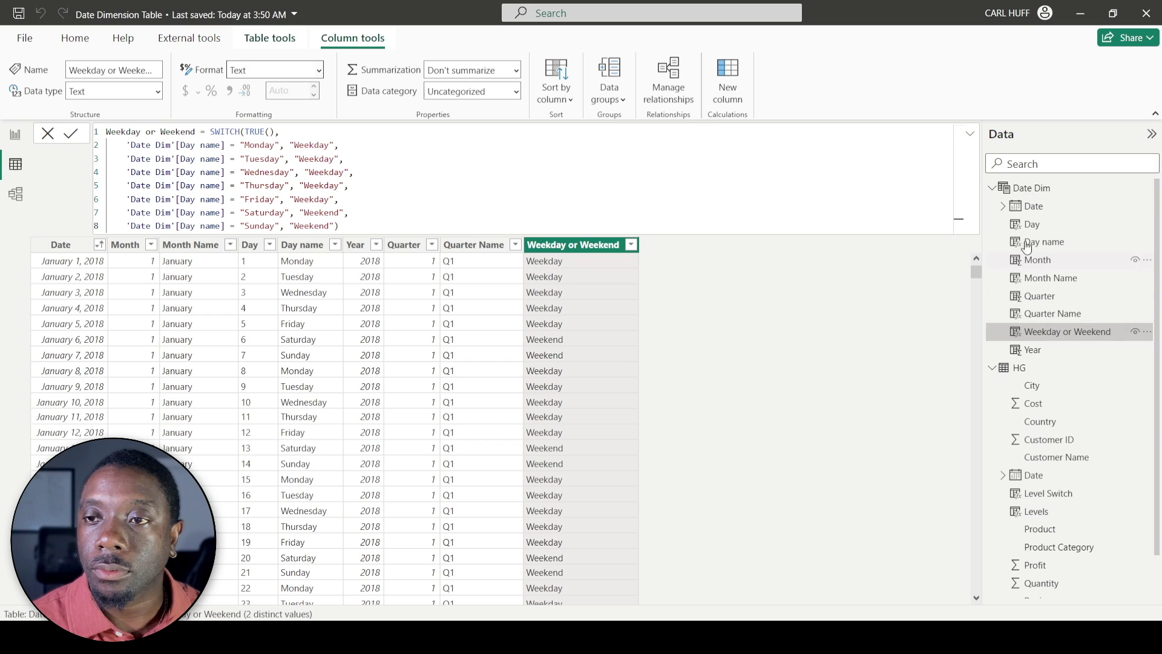
# Step: Select the Date Dim table in the data model
pyautogui.click(1028, 189)
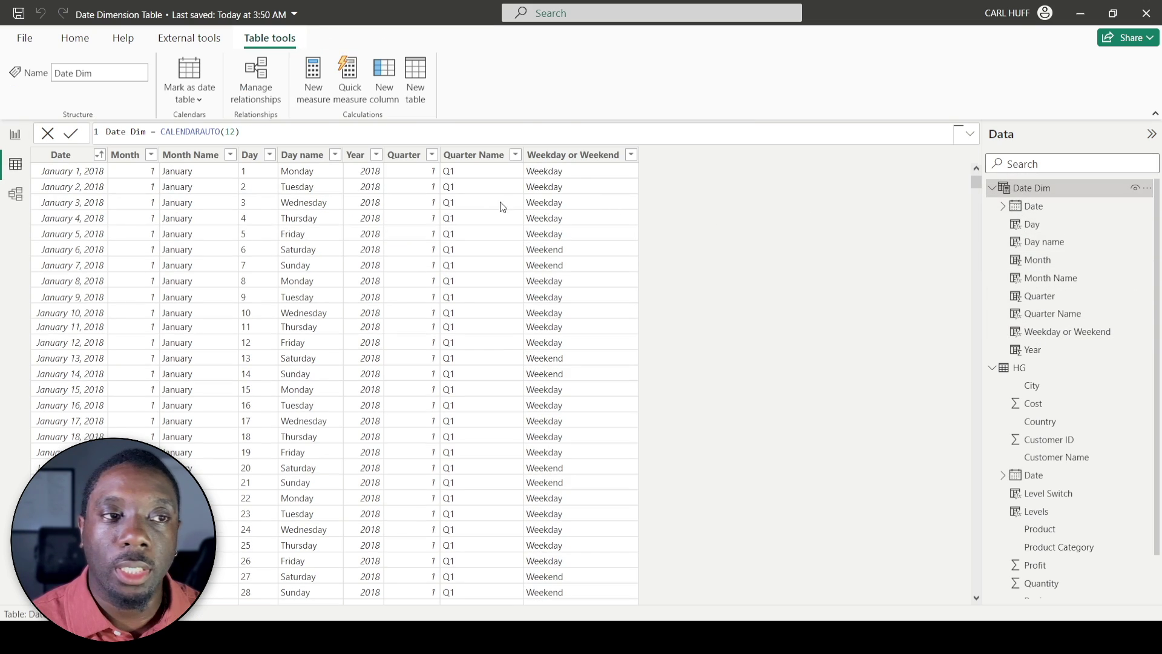